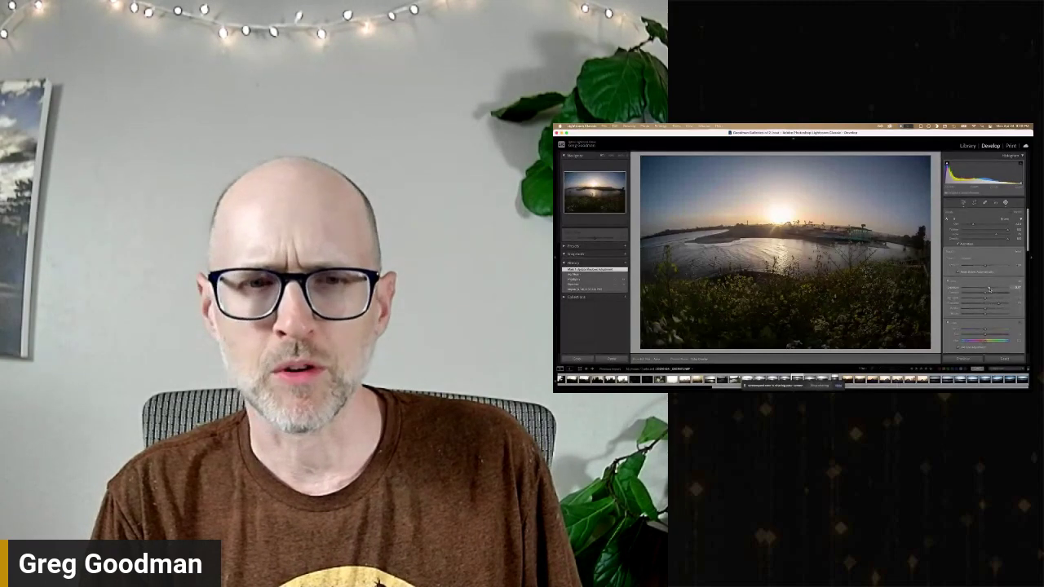
Step: Raise the existing mask's exposure on the sunset river photo, then compare the finished edit with its imported state
click(989, 289)
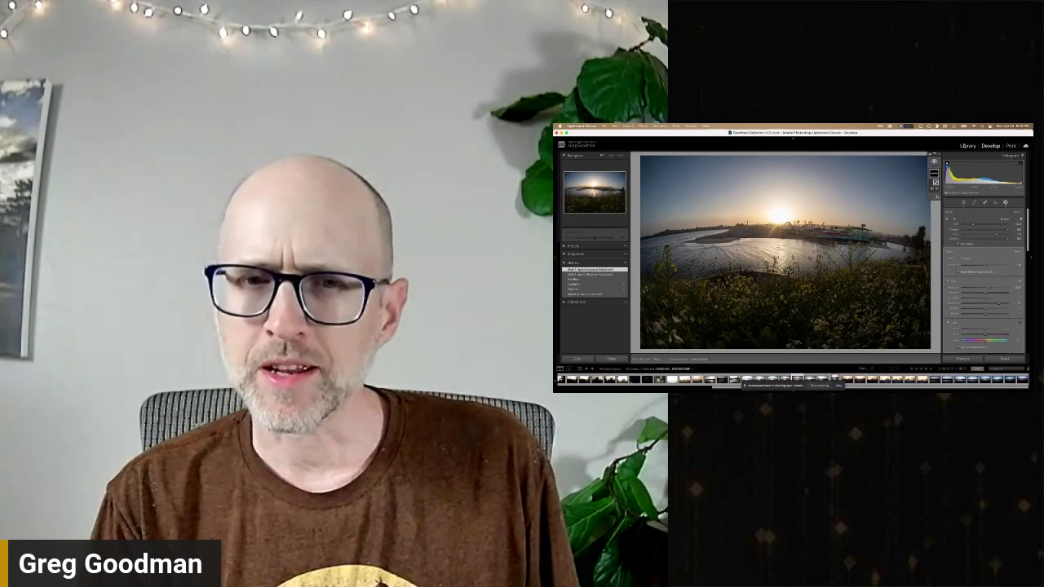
click(967, 145)
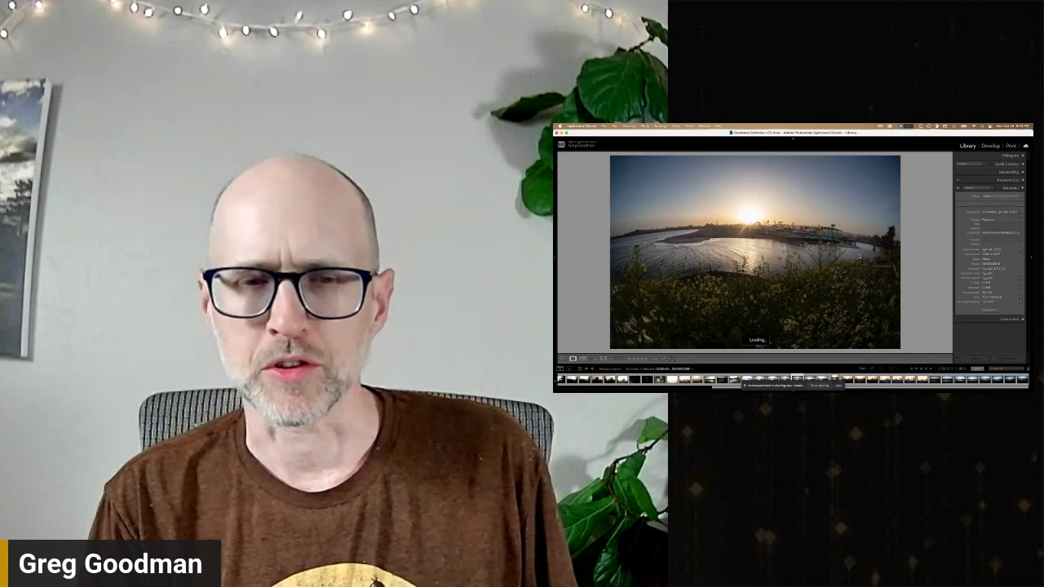
key(d)
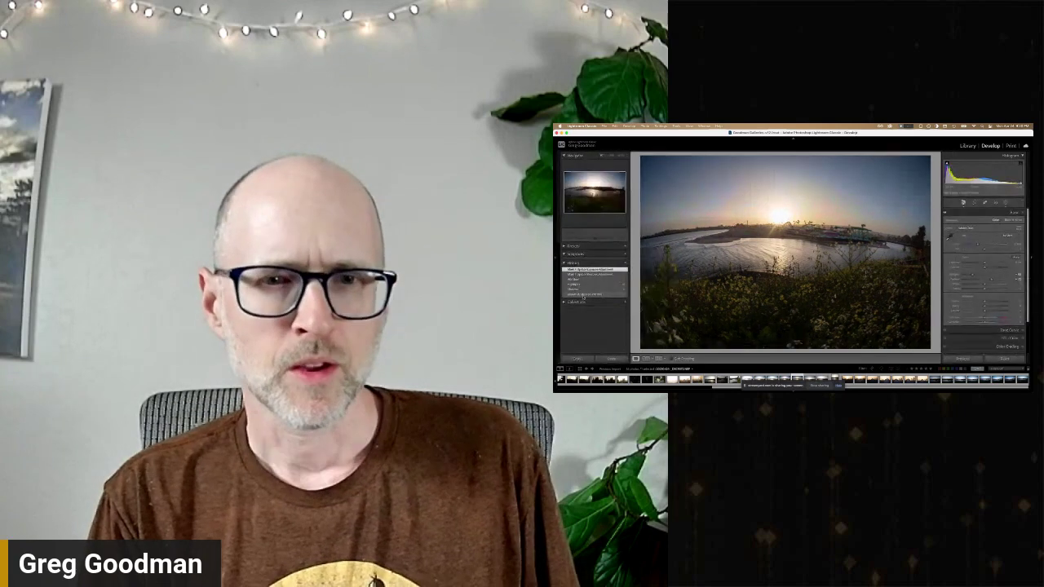
click(587, 294)
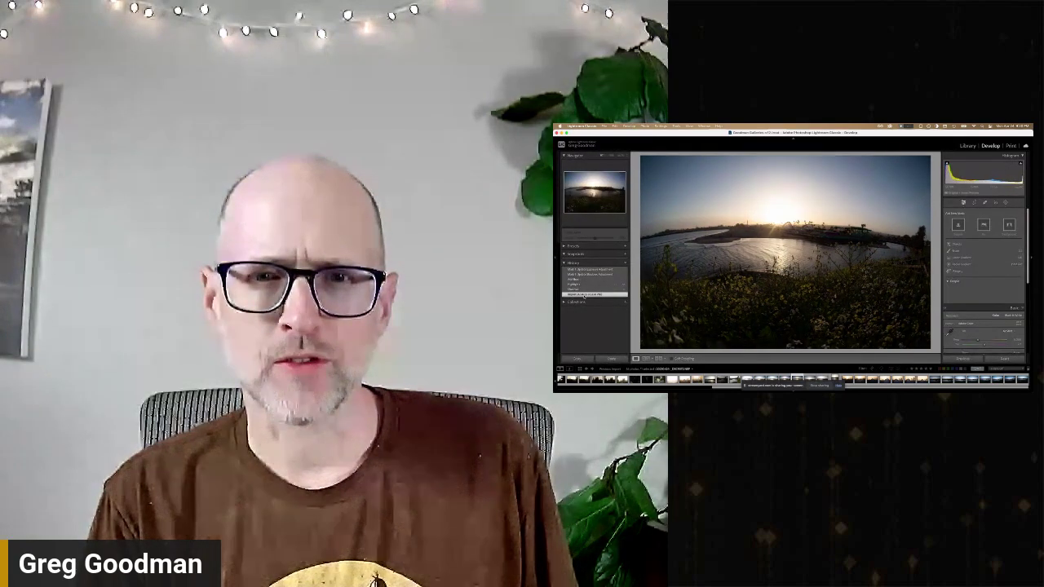
click(591, 269)
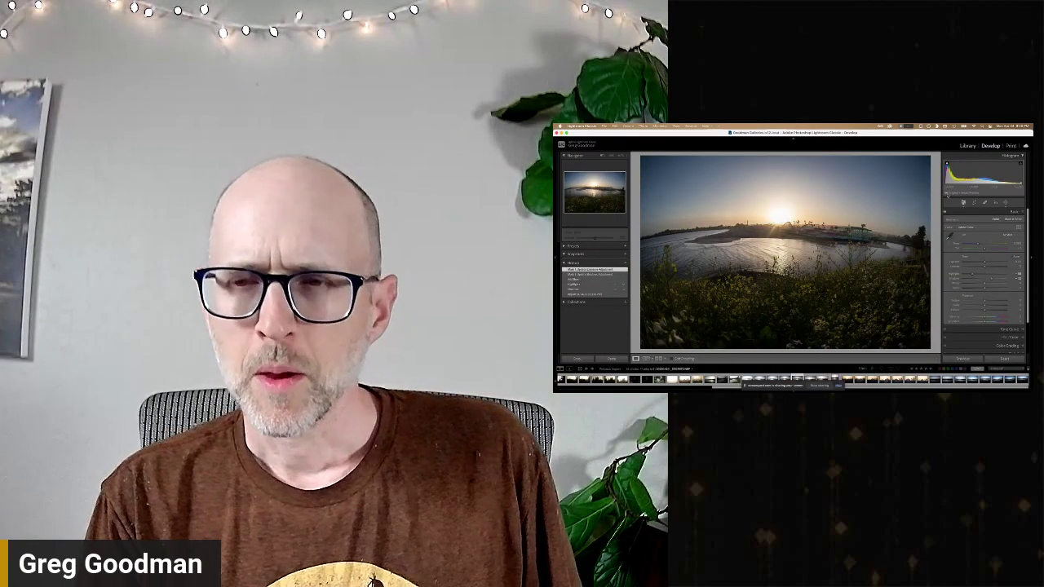
Step: Return to the library's thumbnail grid and open the dusk river photo numbered 53 in single-photo view
click(967, 145)
key(g)
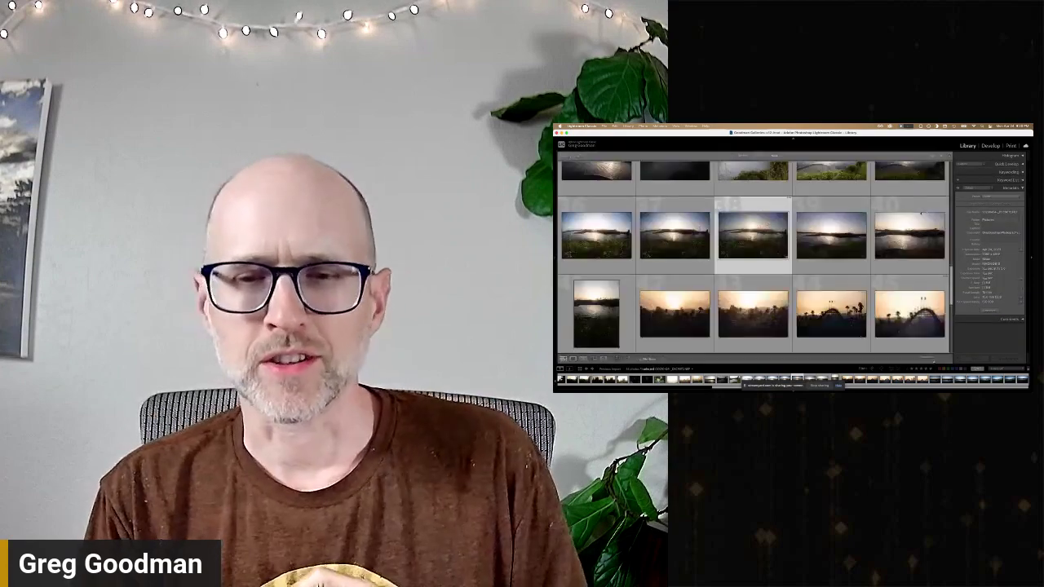
scroll(863, 244, down, 3)
scroll(863, 246, down, 1)
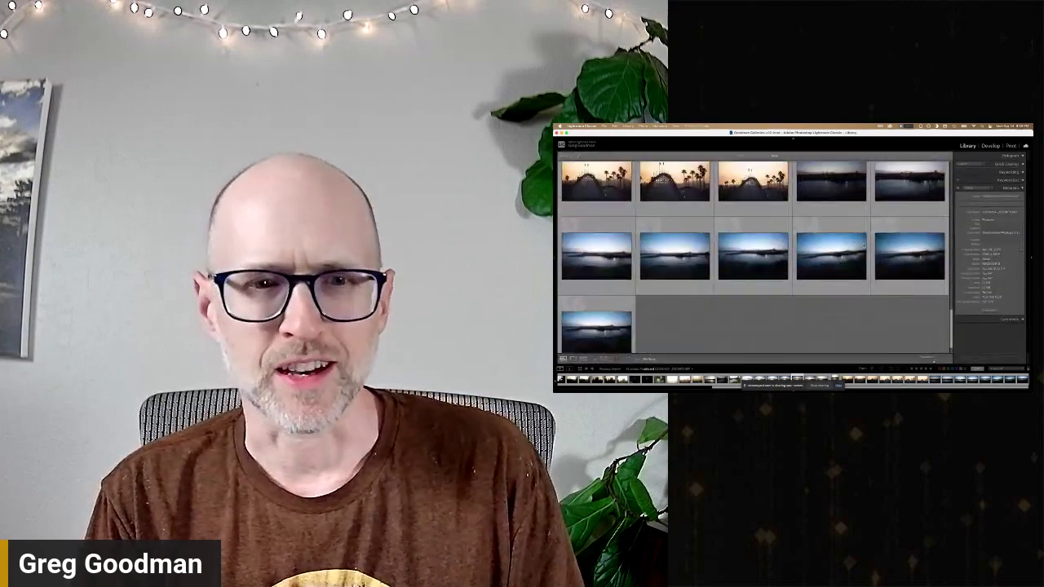
click(770, 263)
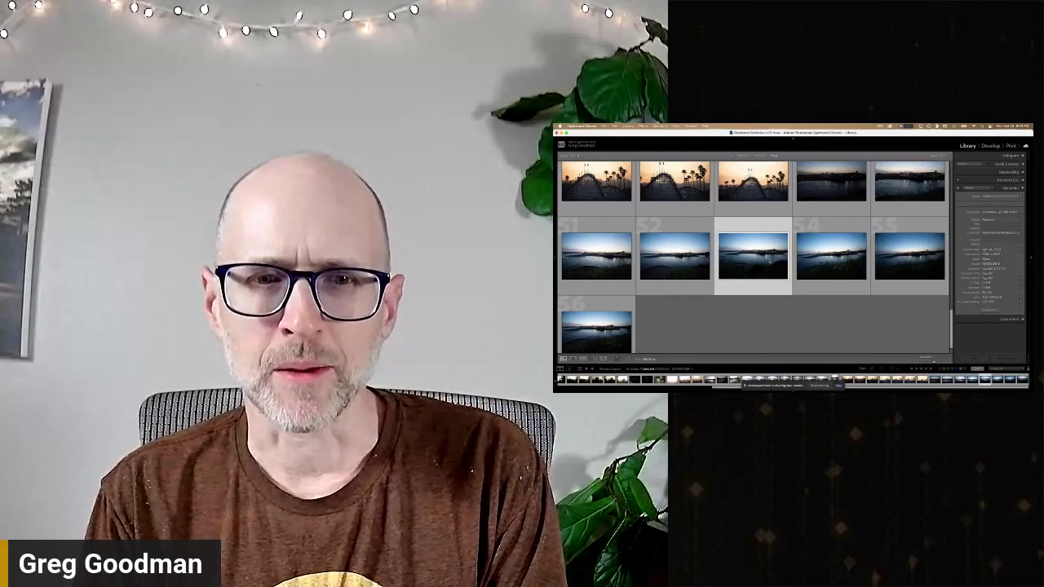
double_click(769, 260)
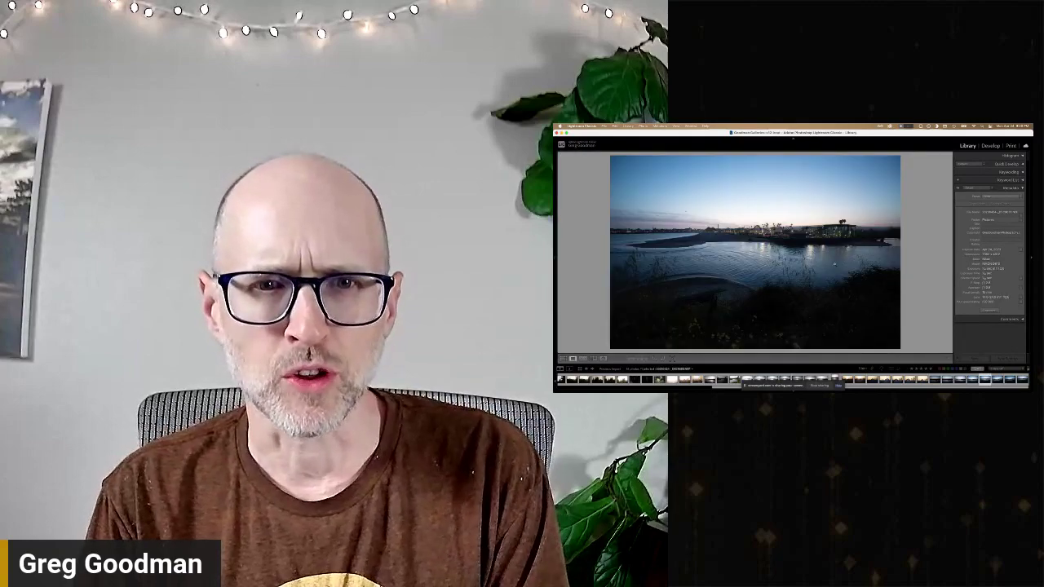
Step: Compare the neighbouring dusk river shots one by one and settle on the original frame for editing
key(Right)
key(Right)
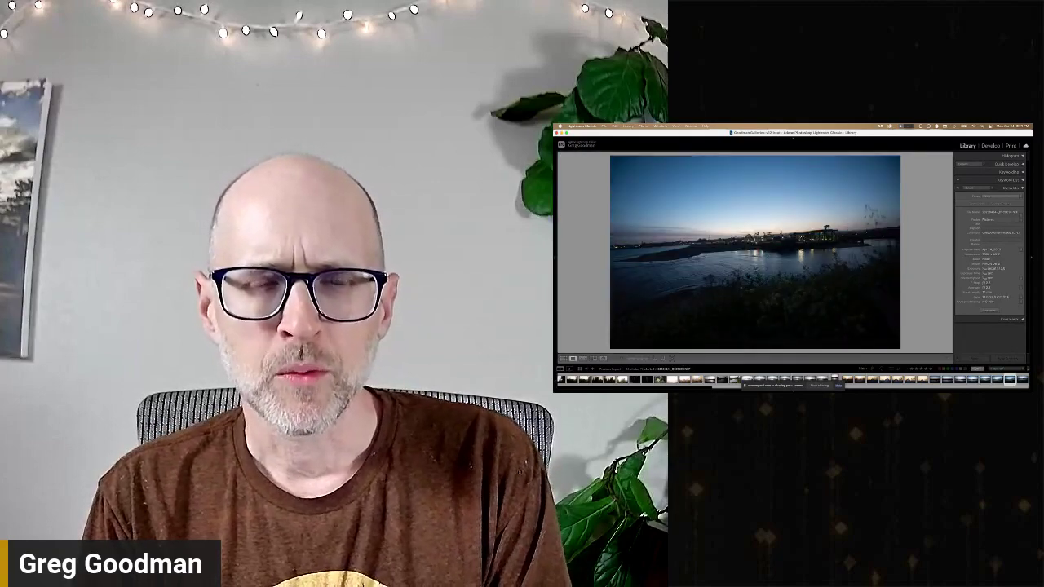
key(Right)
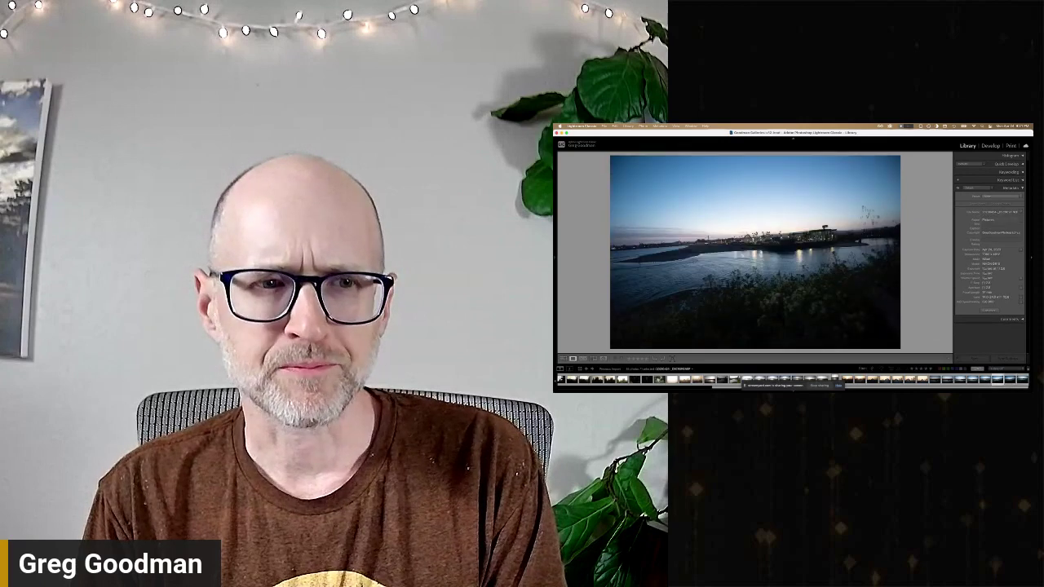
key(Right)
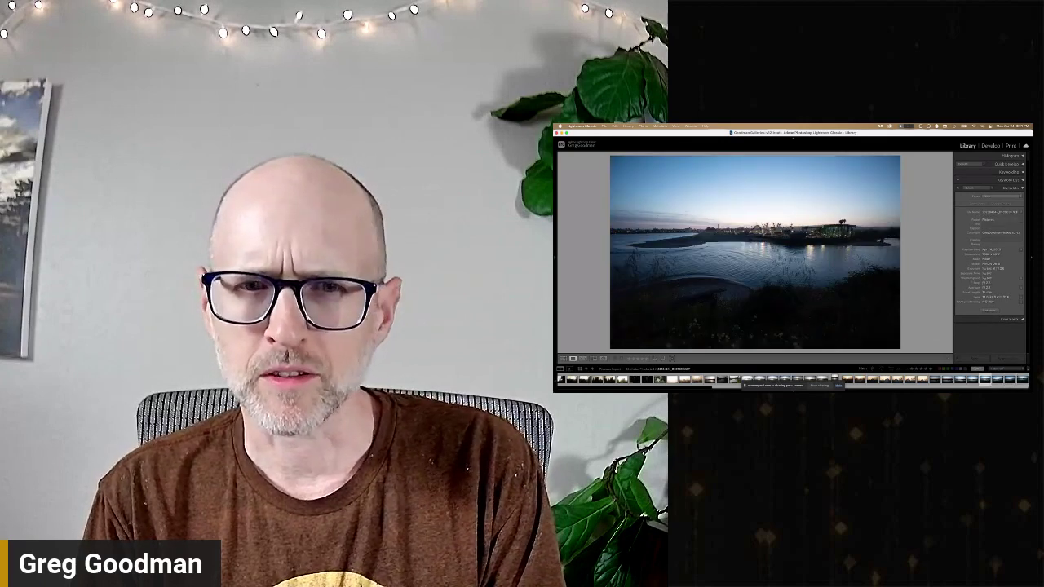
key(Right)
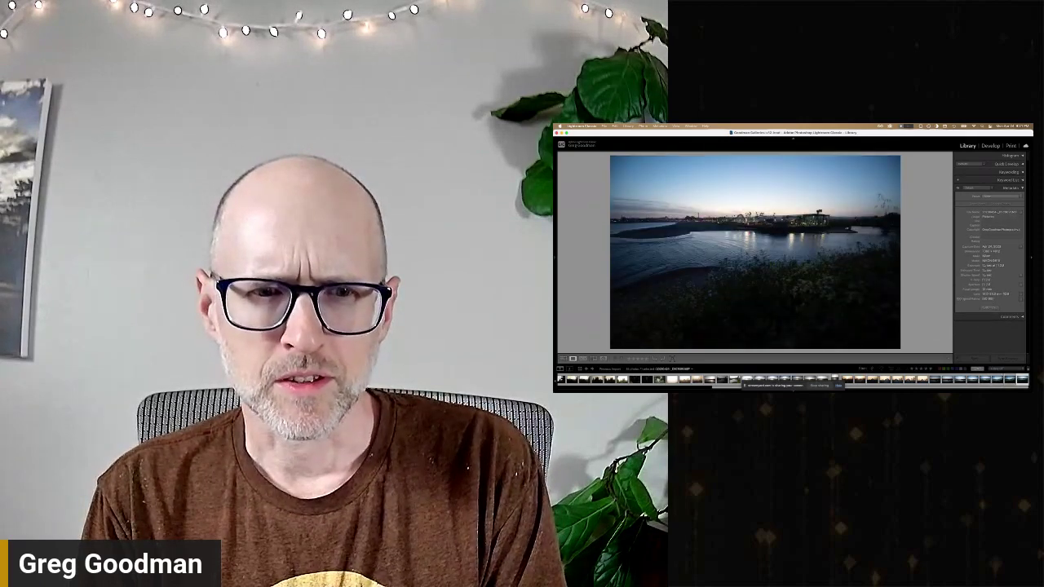
key(Right)
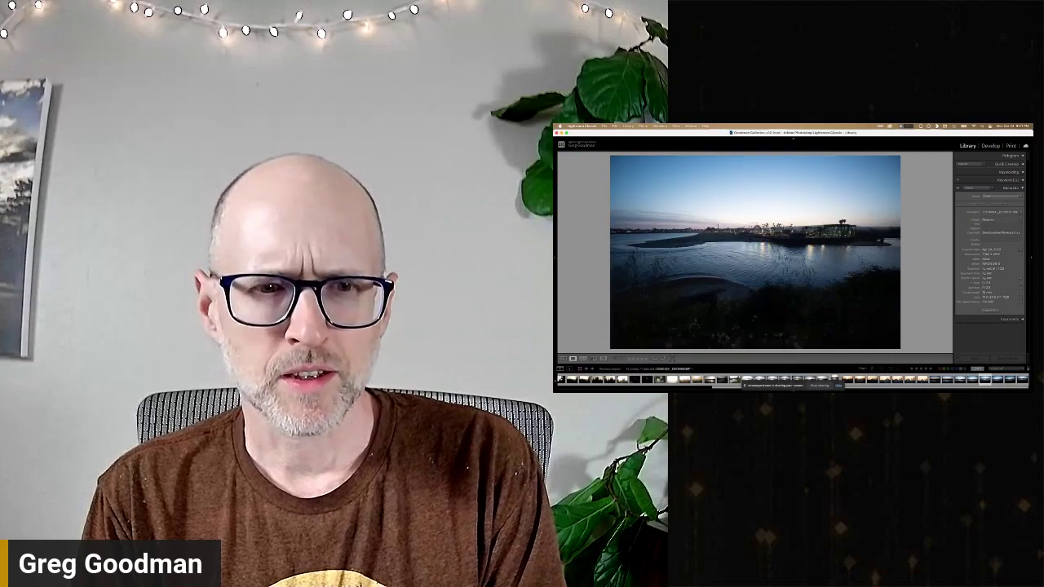
Step: Develop the dusk river photo with exposure at +0.50, highlights at -100 and shadows at +47
click(990, 146)
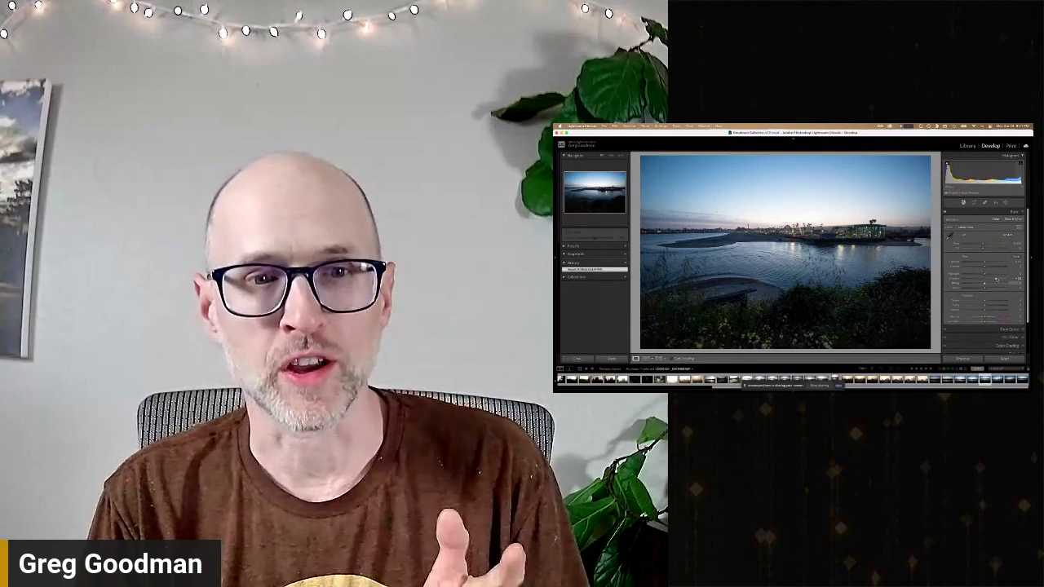
mouse_move(996, 279)
mouse_down()
mouse_move(1009, 280)
mouse_move(988, 262)
mouse_up()
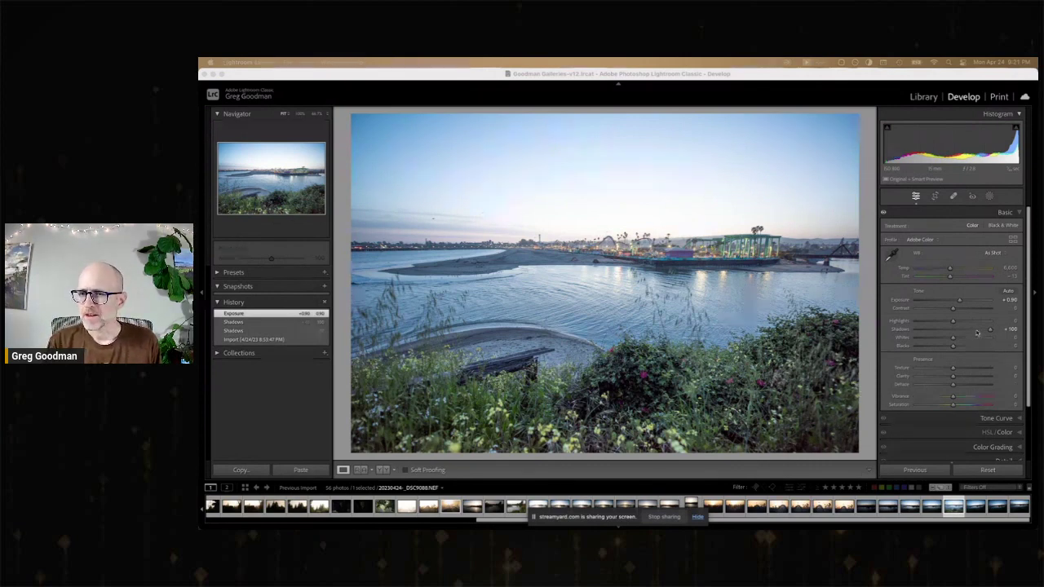
drag(989, 329, 895, 325)
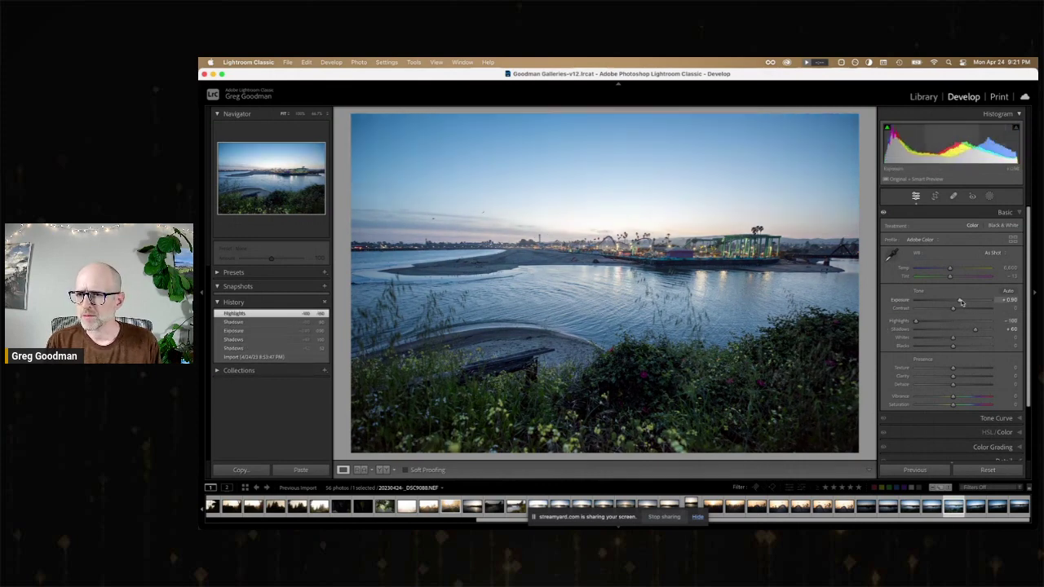
drag(960, 300, 956, 300)
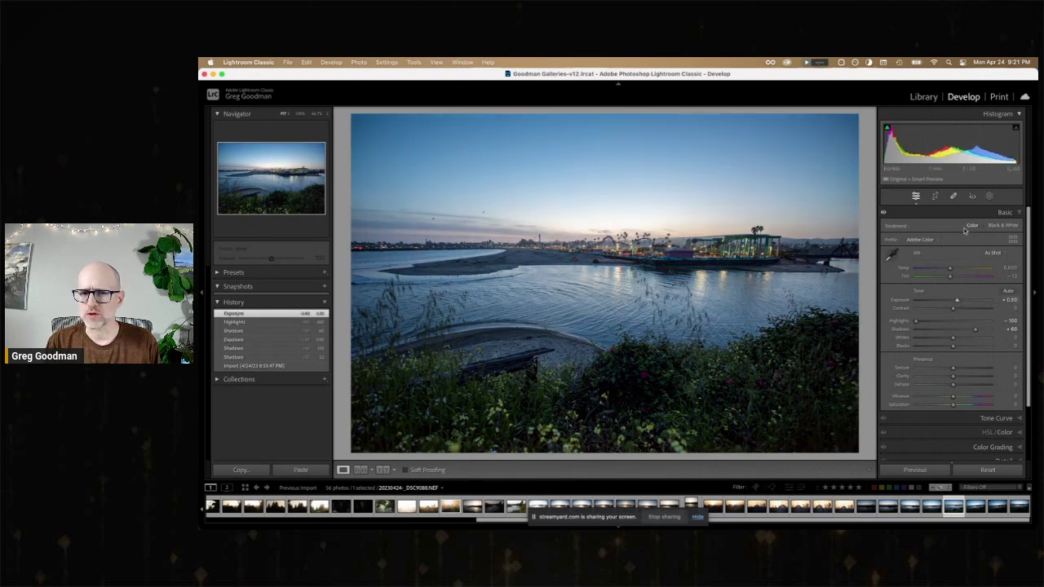
drag(975, 328, 969, 328)
Step: Paint a brush mask at size 7 with Auto Mask over the sandbar, boardwalk and waterfront buildings
click(990, 196)
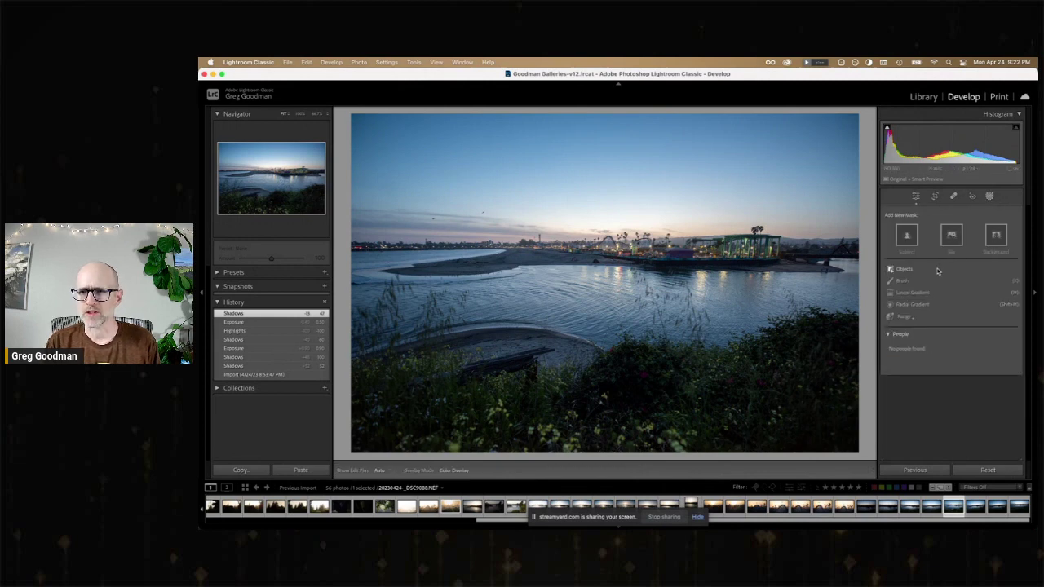
click(902, 281)
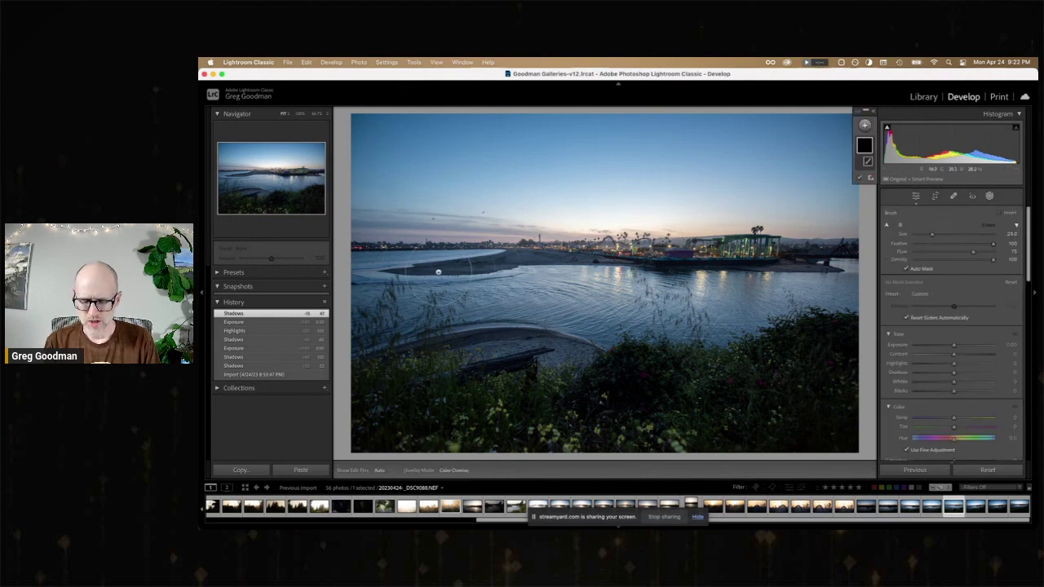
key(bracketleft)
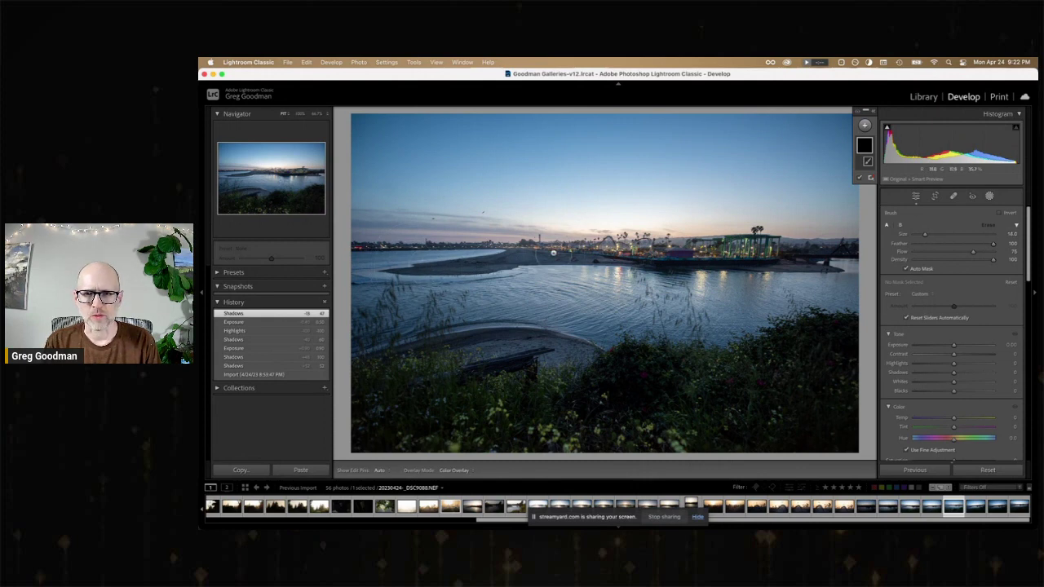
key(alt)
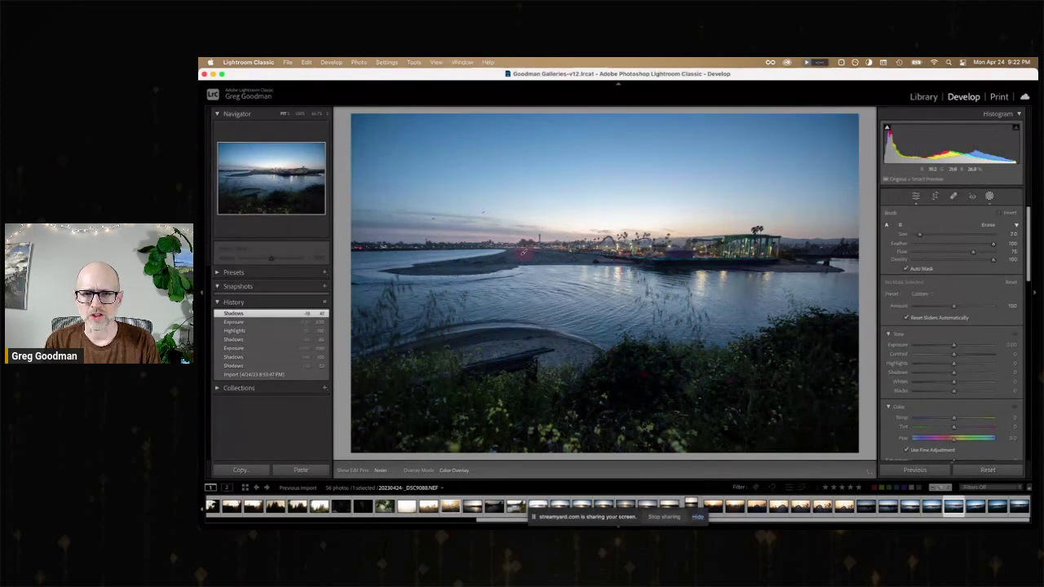
mouse_move(522, 252)
mouse_down()
mouse_move(750, 245)
mouse_move(770, 248)
mouse_move(538, 254)
mouse_move(819, 258)
mouse_move(589, 253)
mouse_move(411, 270)
mouse_up()
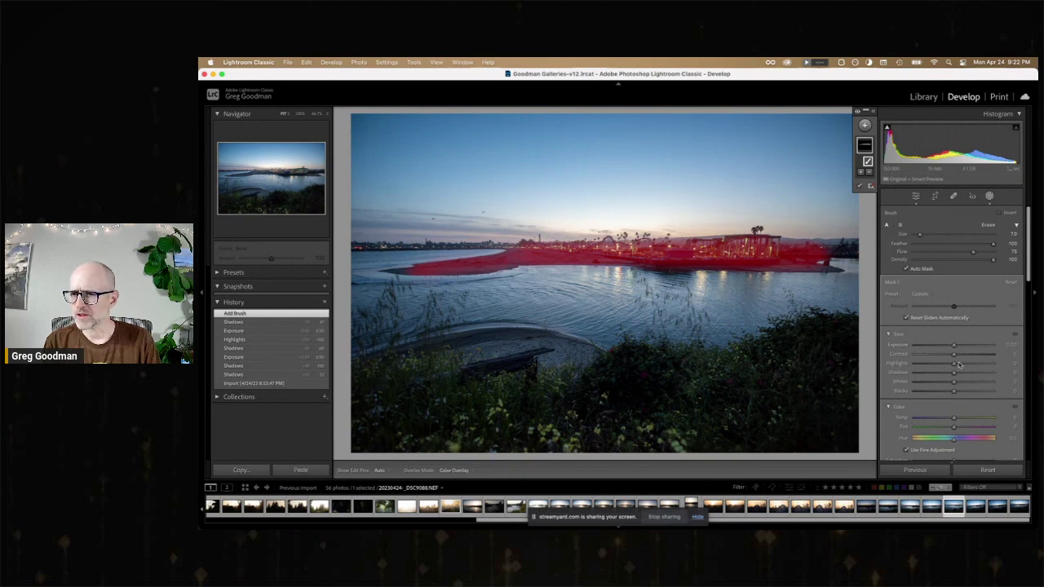
Step: Set the brush mask's shadows to 40 and exposure to 0.43, and raise its contrast slightly
drag(954, 373, 981, 375)
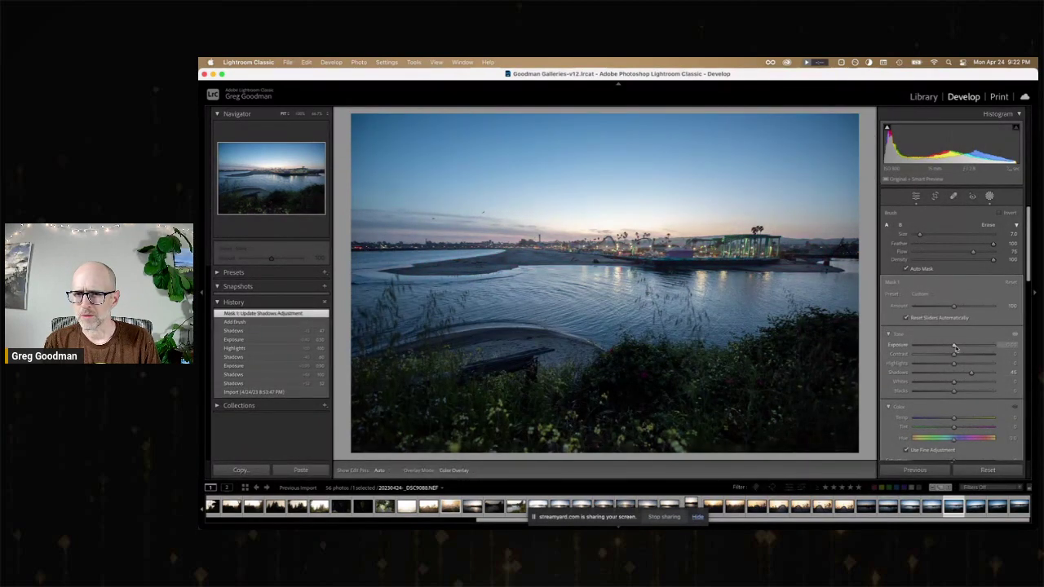
drag(958, 348, 961, 356)
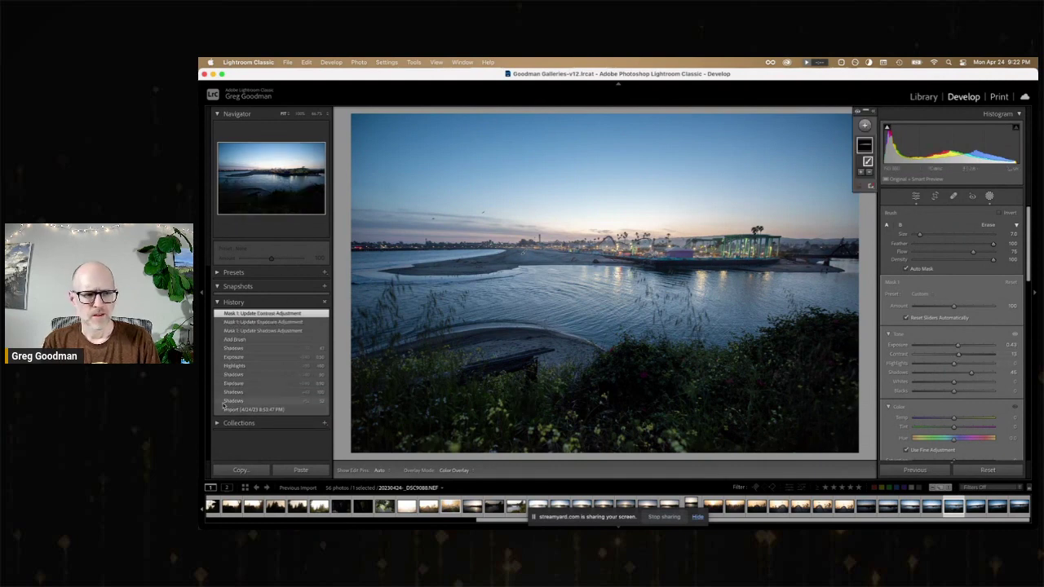
Step: Compare the imported state of the photo with its latest edit, ending on the latest contrast adjustment
click(249, 409)
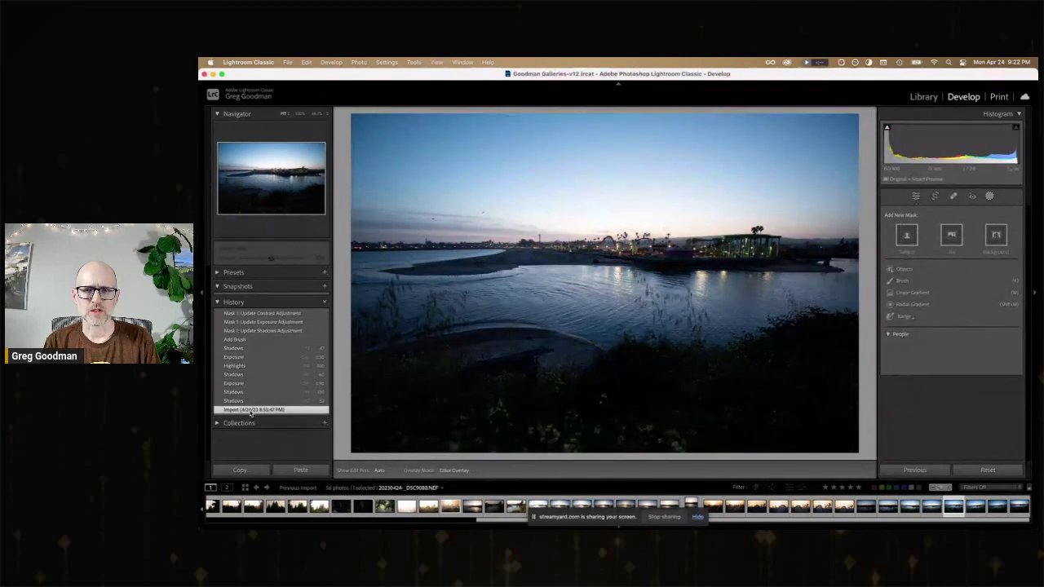
click(270, 313)
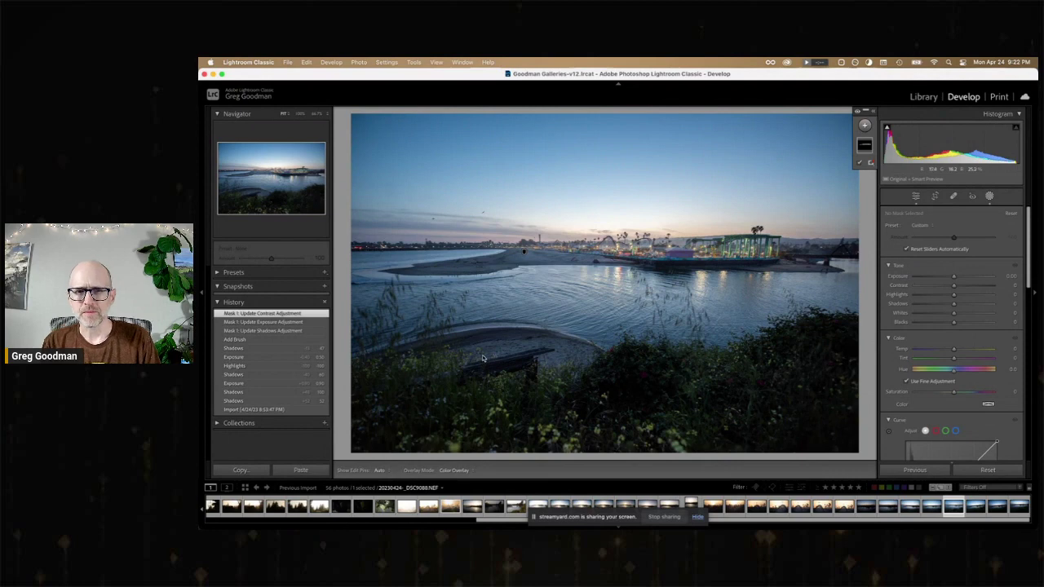
click(277, 409)
click(269, 313)
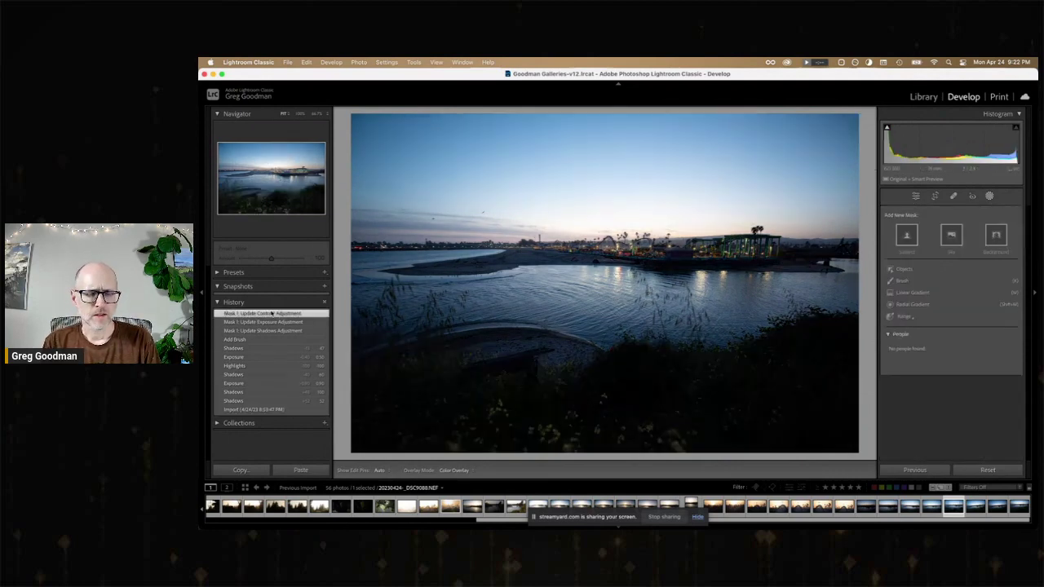
Step: Add a sky selection mask to the photo and set its highlights to -100
click(991, 197)
click(991, 198)
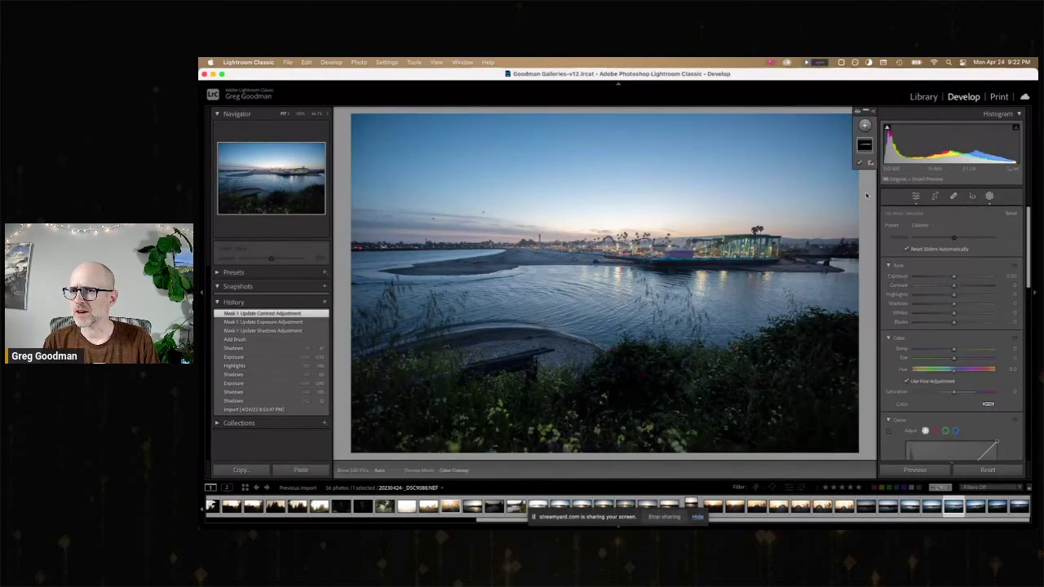
click(865, 128)
click(868, 153)
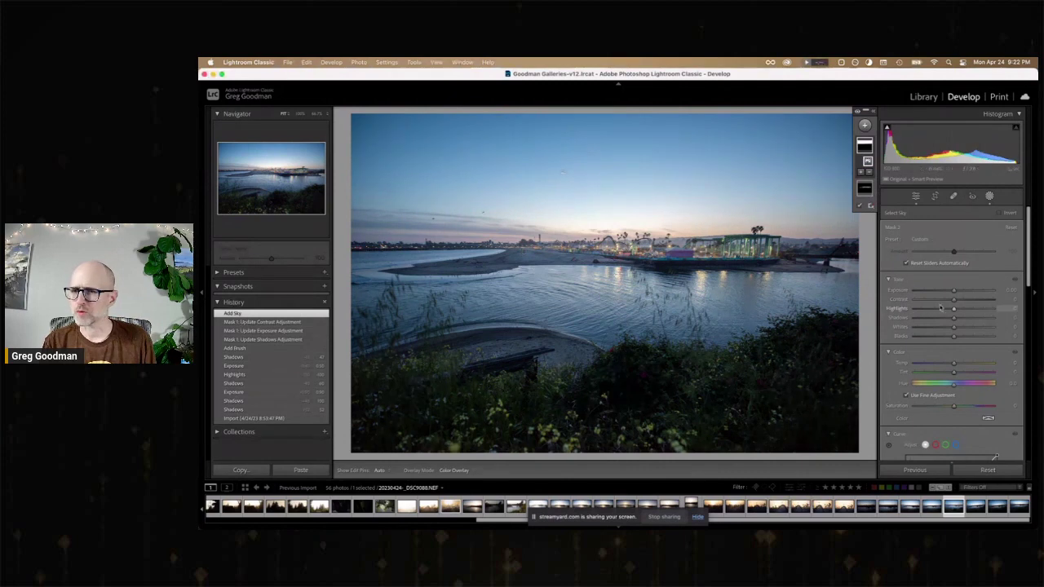
drag(954, 312, 897, 317)
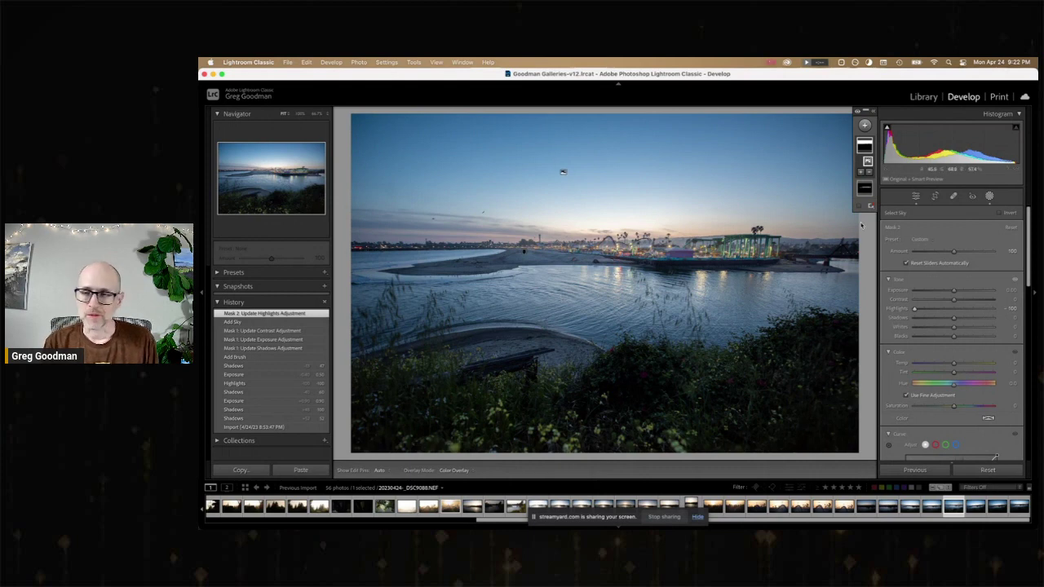
Step: Adjust the whole photo by warming the temperature to about 8,500, with texture at +22 and contrast at +10
click(915, 195)
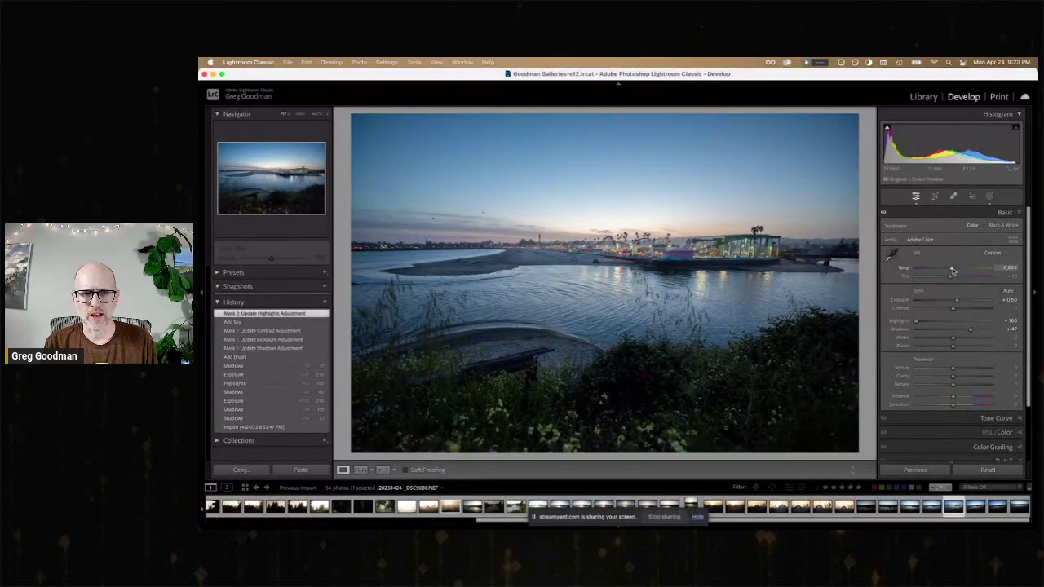
drag(951, 270, 966, 270)
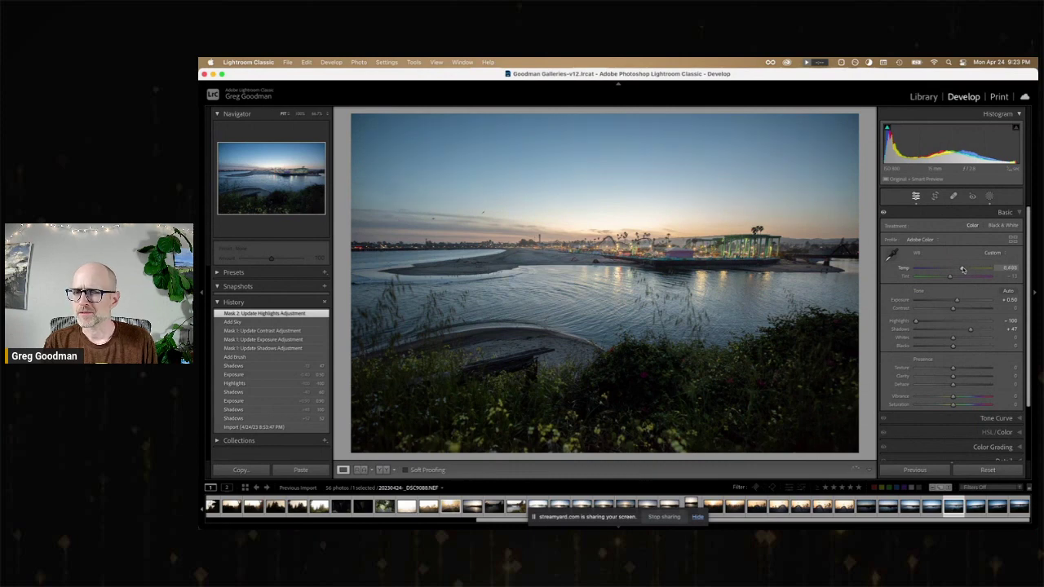
drag(952, 367, 961, 369)
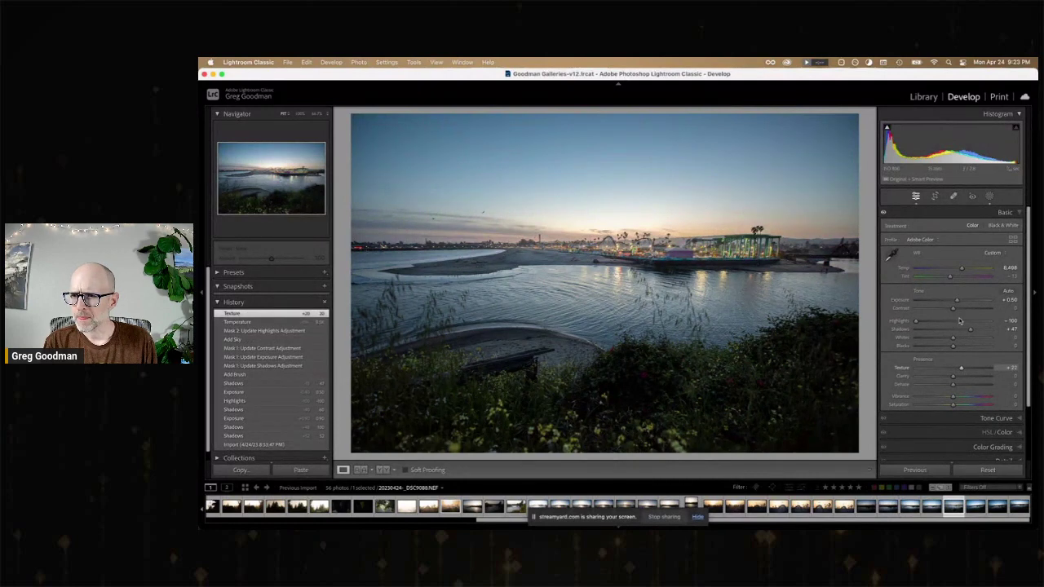
drag(952, 308, 958, 312)
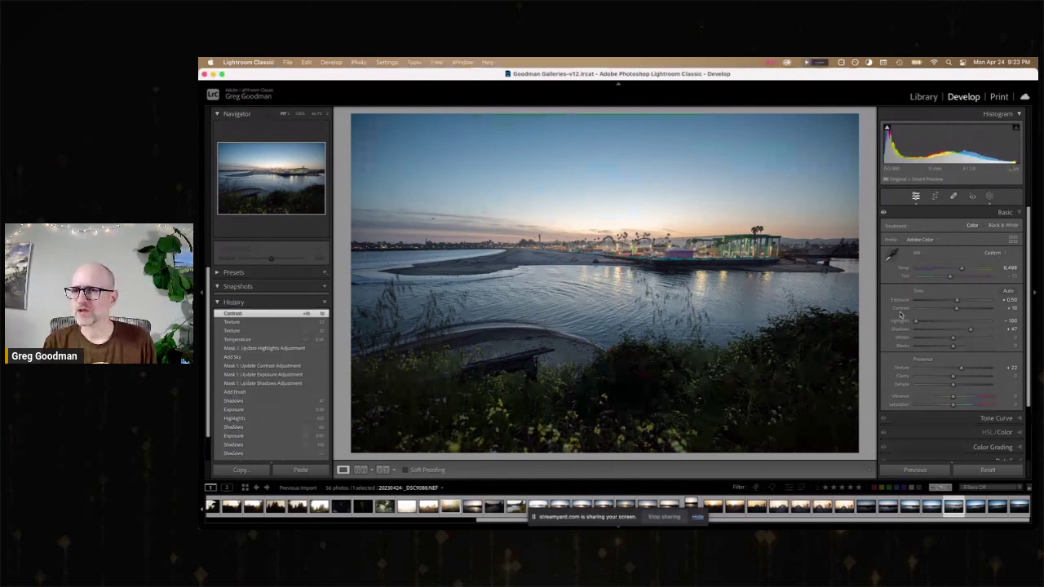
Step: Crop the river photo into a wide panorama by trimming the dark foreground and the upper sky, keeping the full width
key(r)
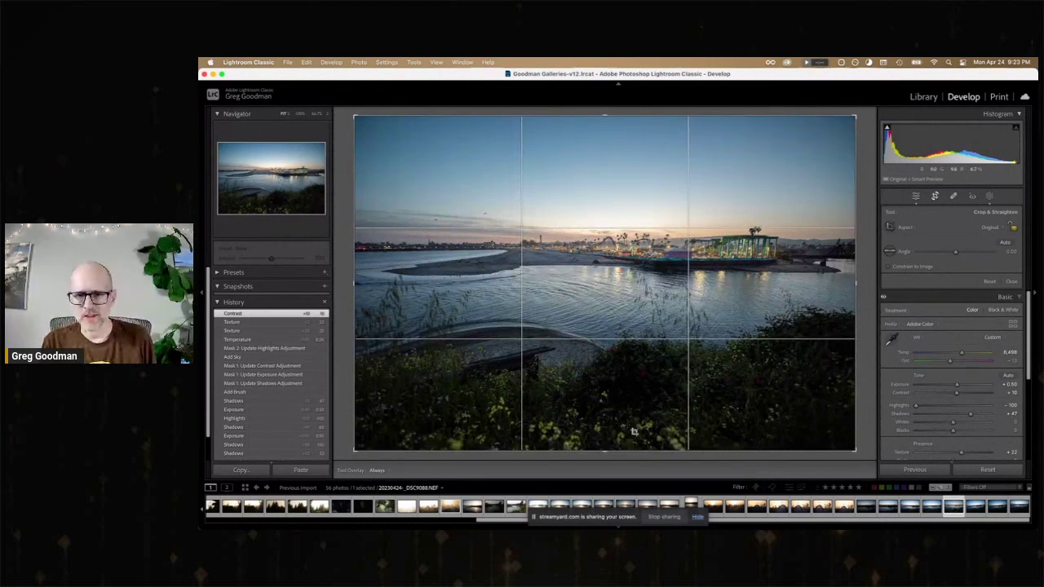
drag(606, 450, 606, 422)
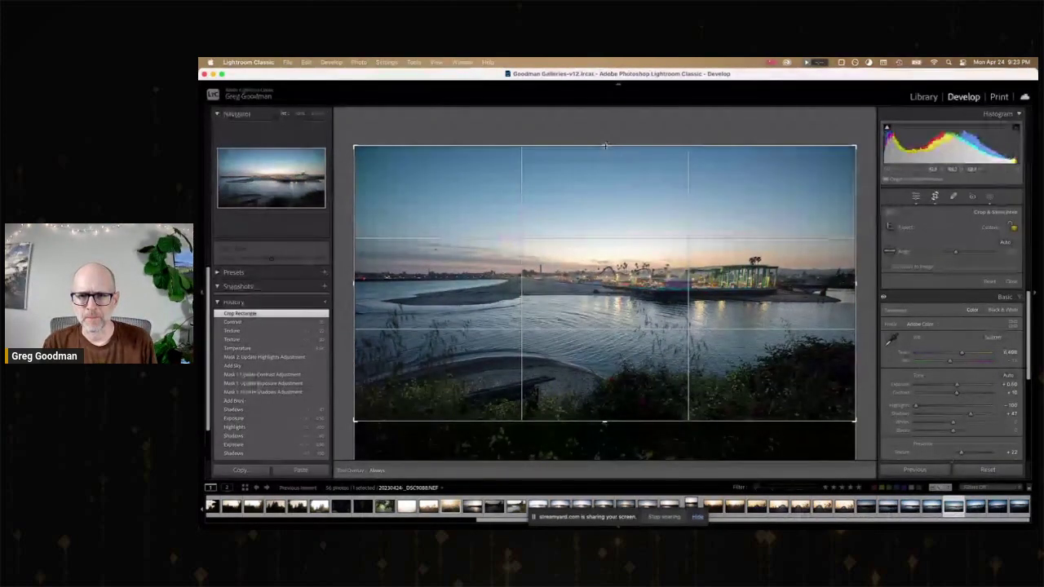
drag(609, 148, 605, 176)
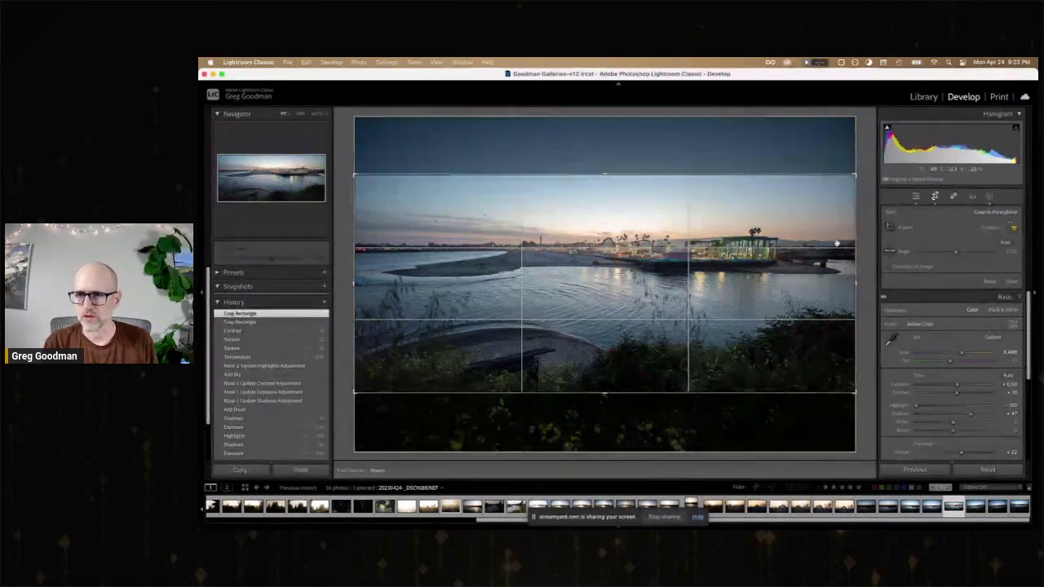
click(916, 198)
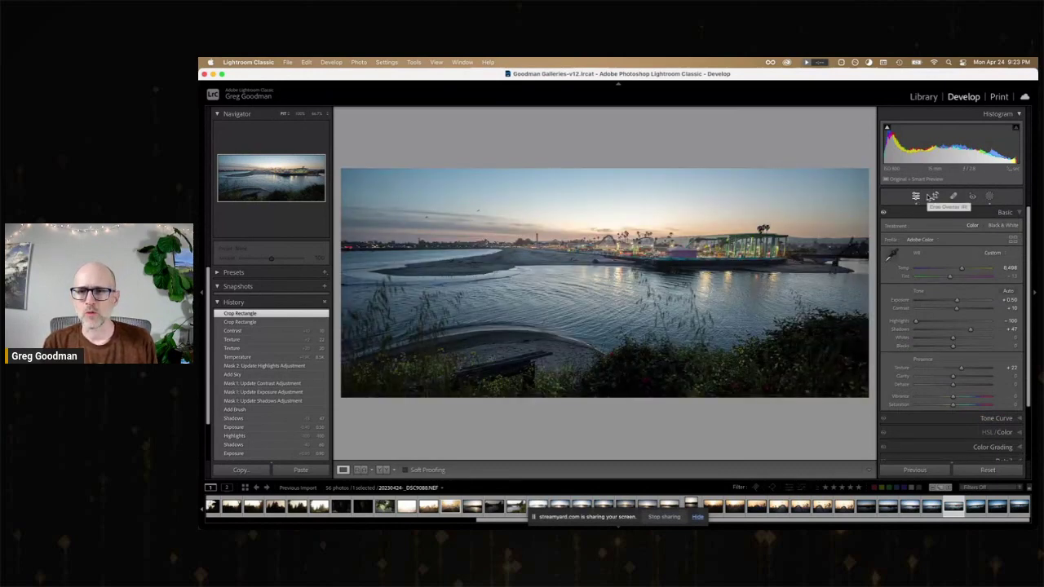
Step: Compare the imported state of the river photo with its latest edit, ending on the most recent crop
scroll(277, 408, down, 3)
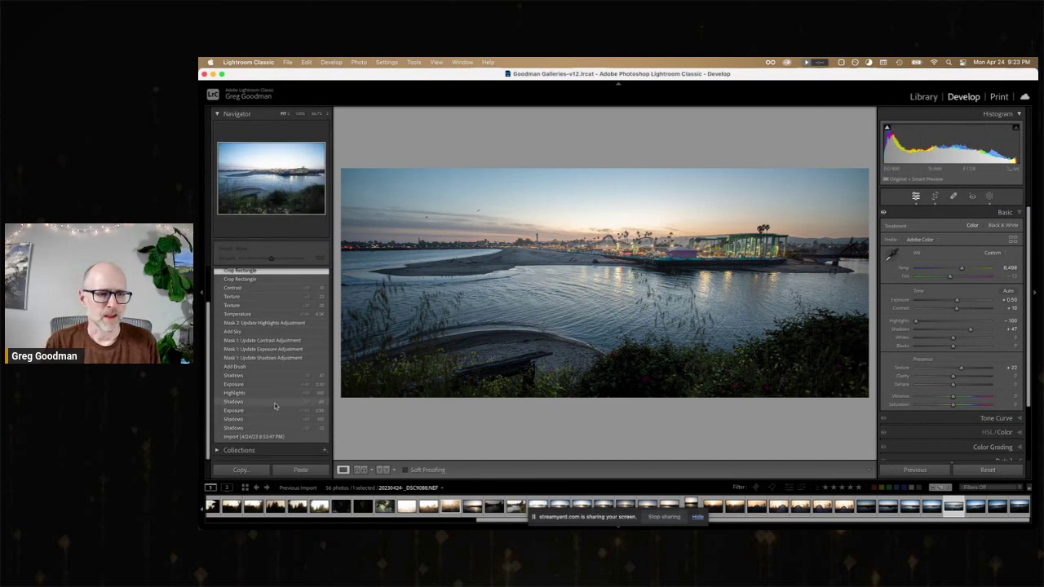
click(277, 437)
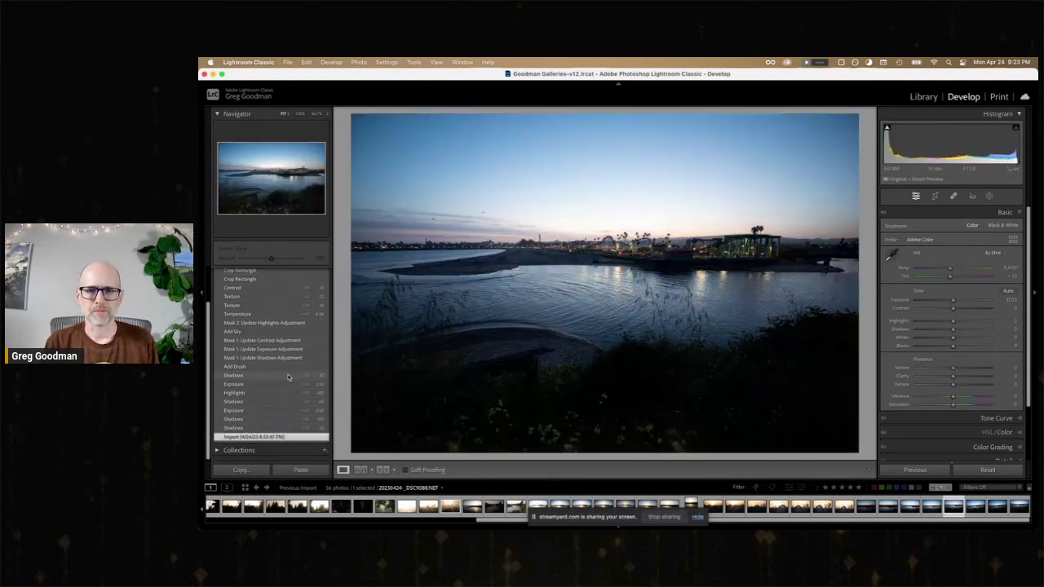
scroll(283, 318, up, 3)
click(258, 313)
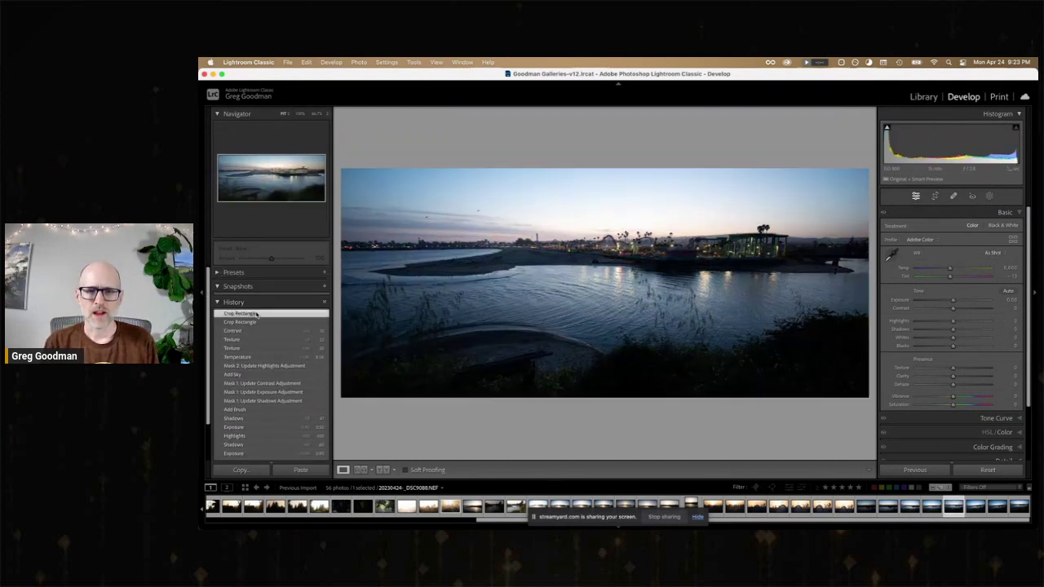
Step: Look through the thumbnails of the previous import in the library grid for another photo to edit
click(923, 97)
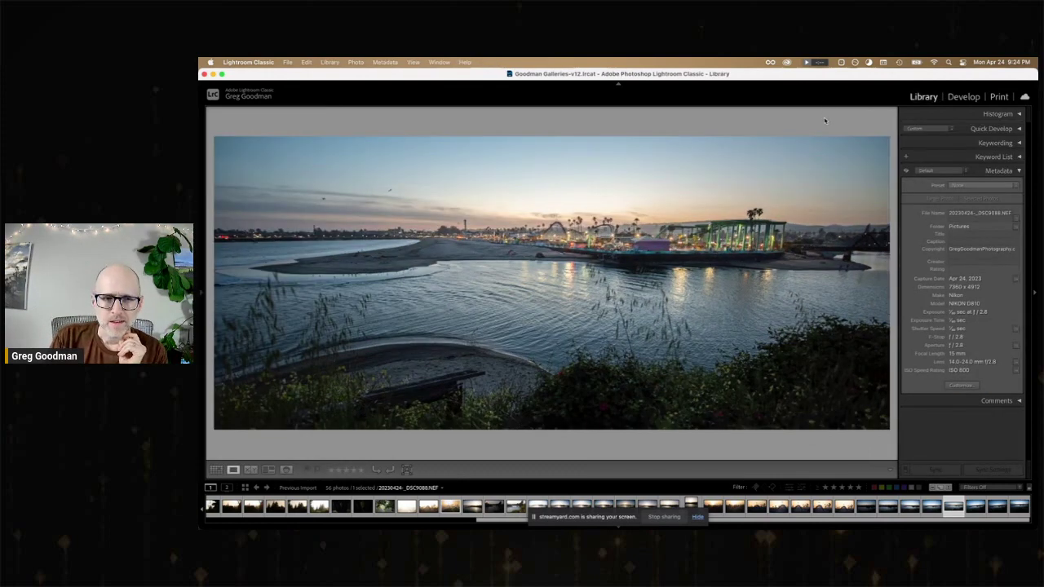
key(g)
scroll(459, 291, up, 3)
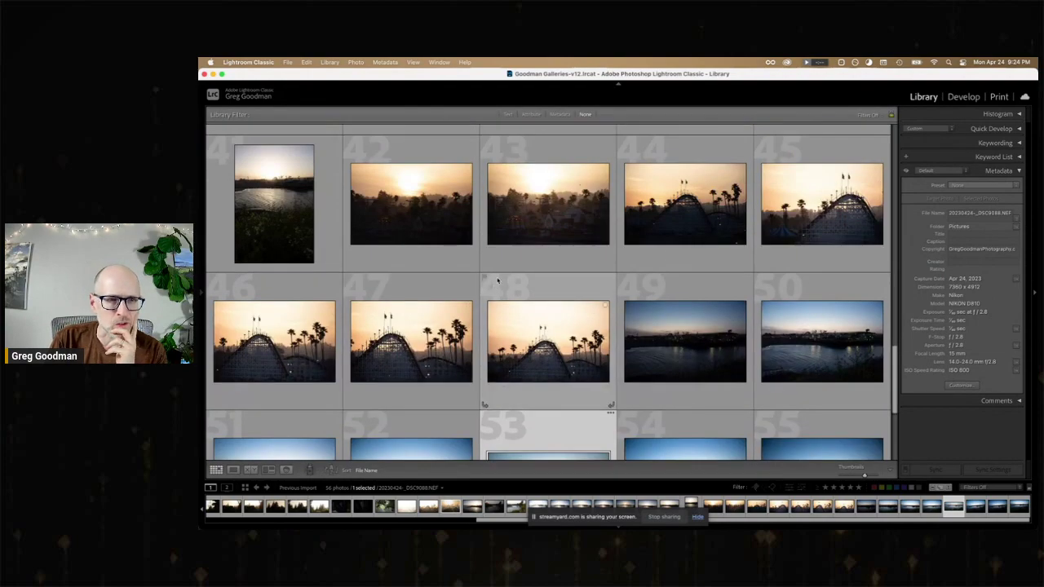
scroll(498, 281, up, 4)
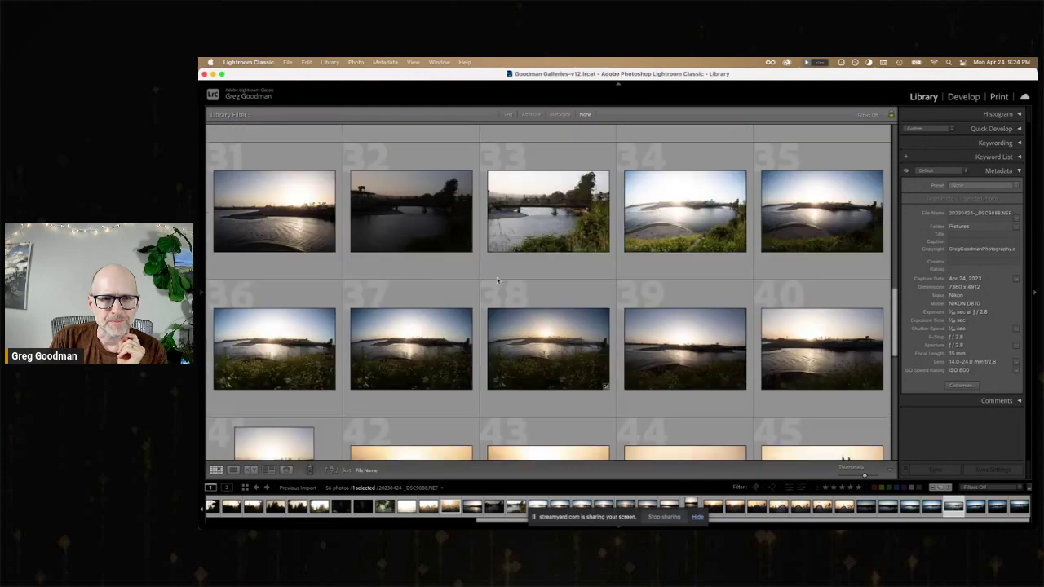
scroll(497, 281, up, 2)
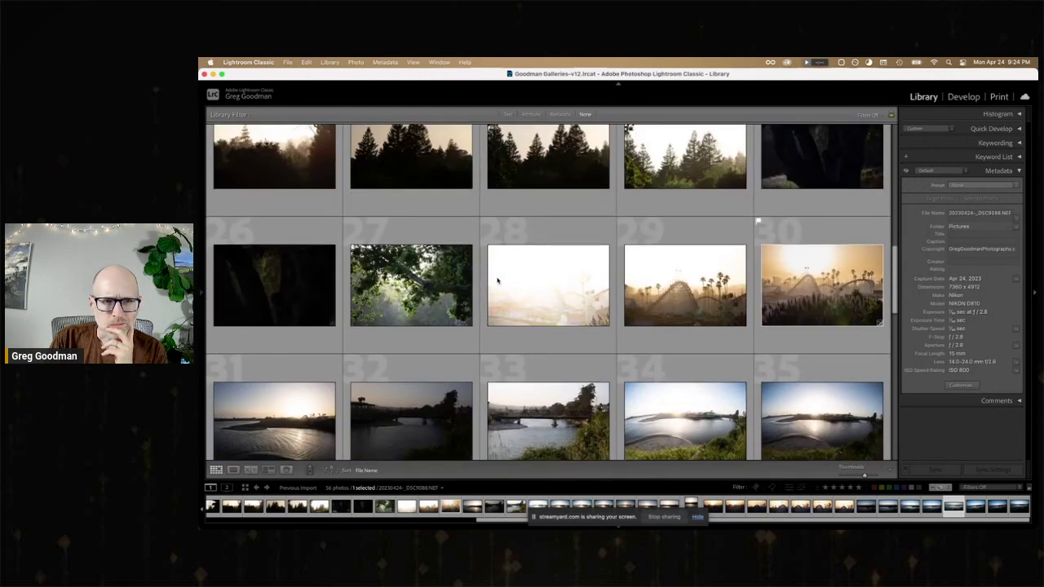
scroll(495, 281, up, 1)
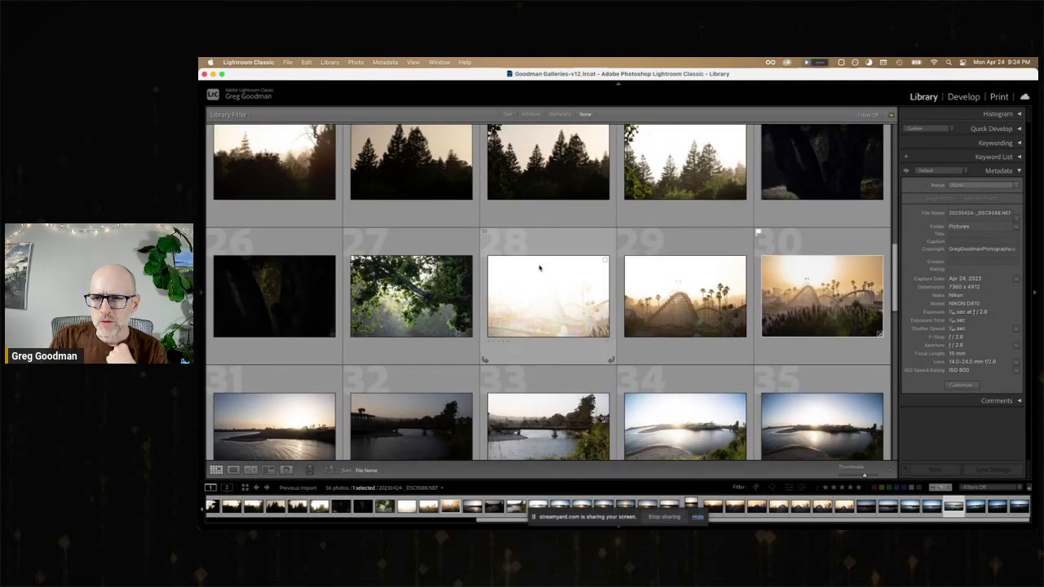
scroll(528, 254, up, 4)
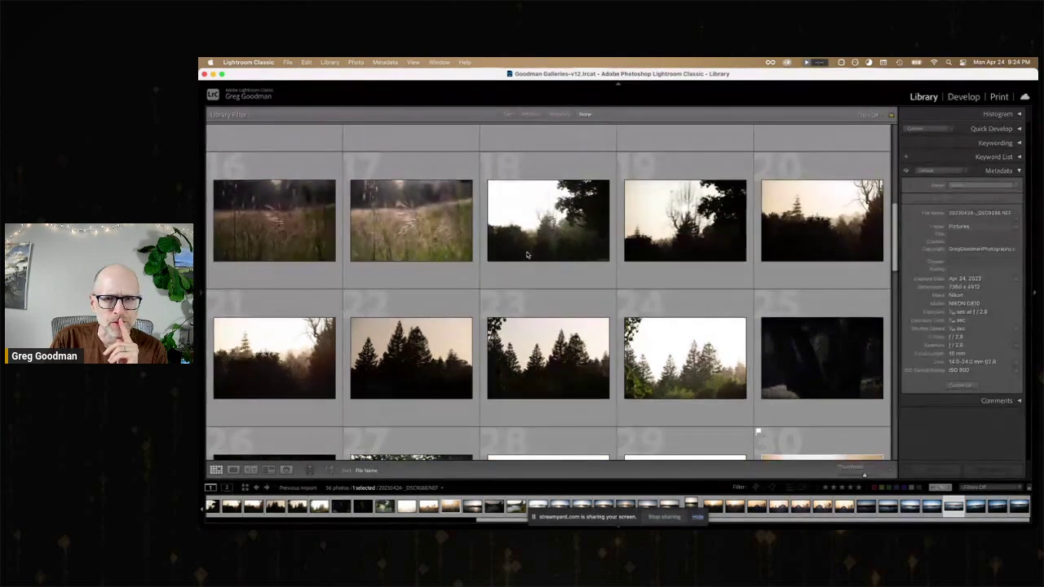
scroll(527, 255, up, 4)
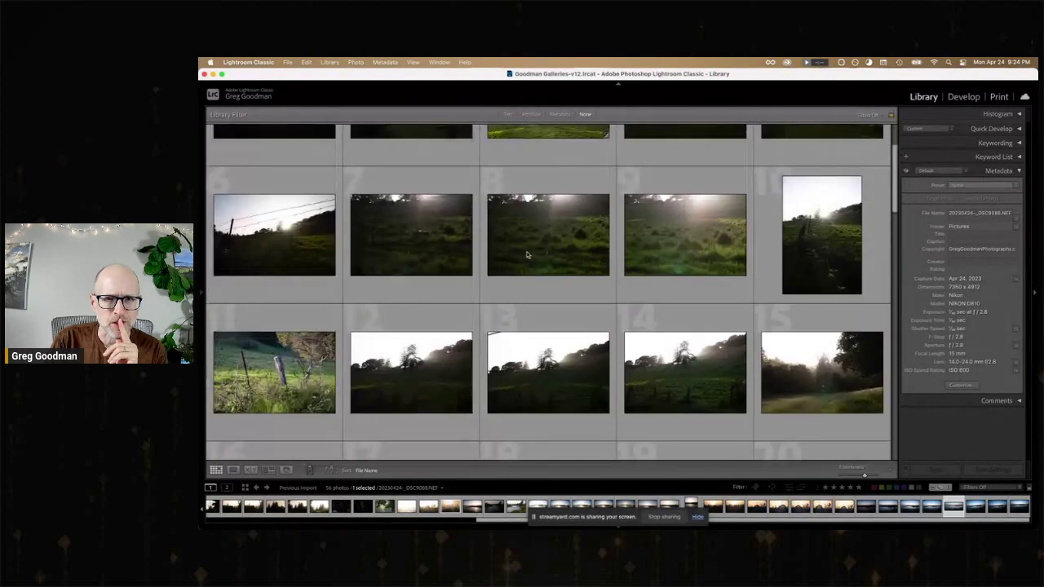
scroll(527, 255, up, 2)
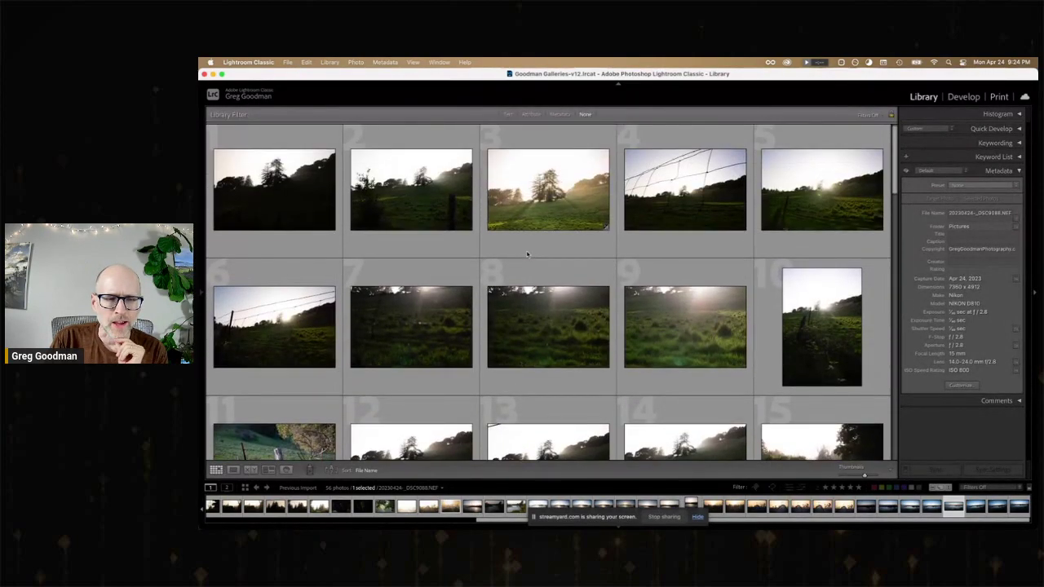
scroll(527, 255, down, 6)
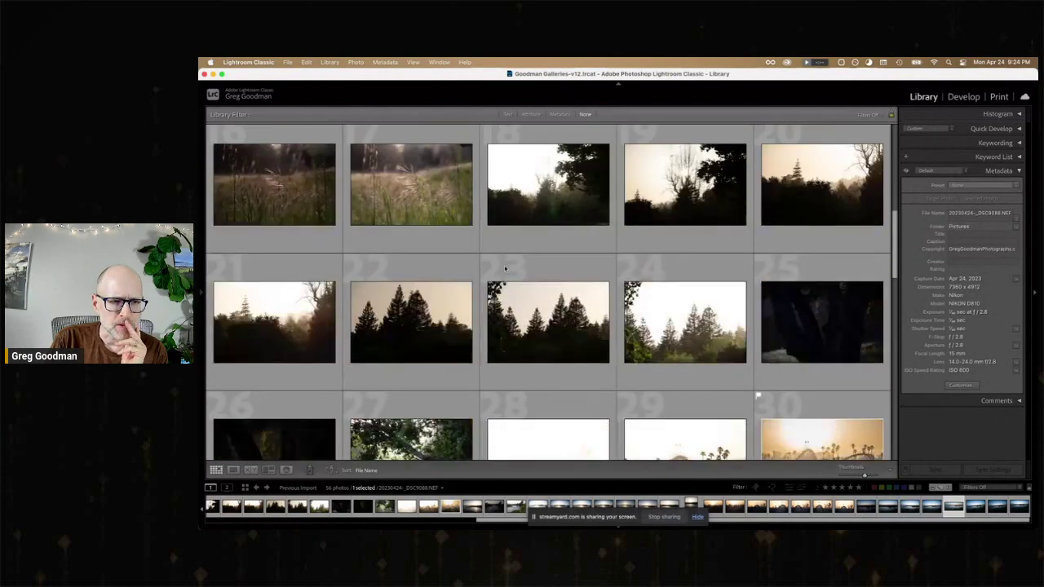
Step: View the backlit tree photo numbered 20 at full size and compare it with its neighbouring frames
click(837, 188)
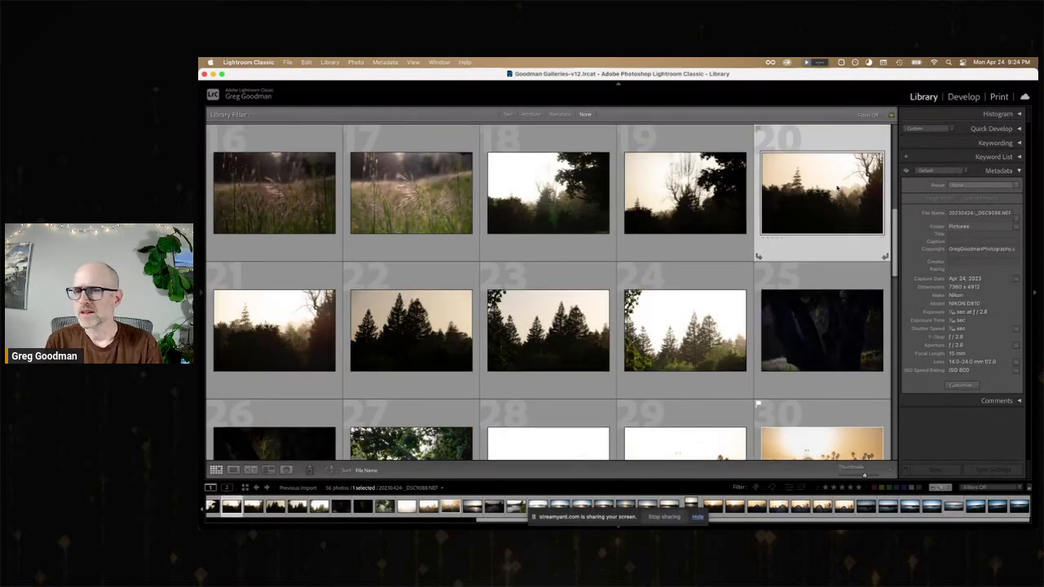
double_click(837, 187)
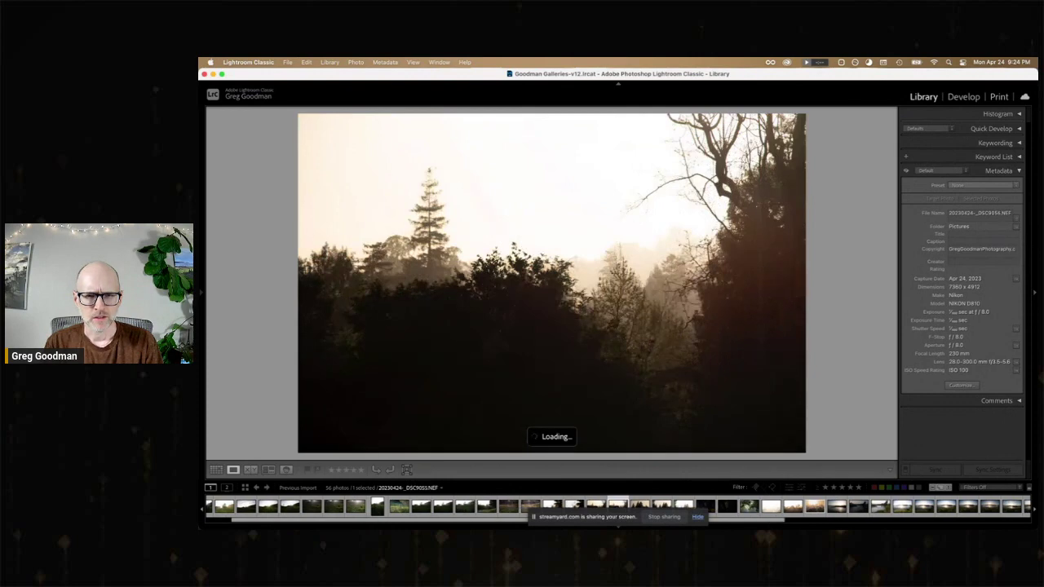
key(Right)
key(Right)
key(Right)
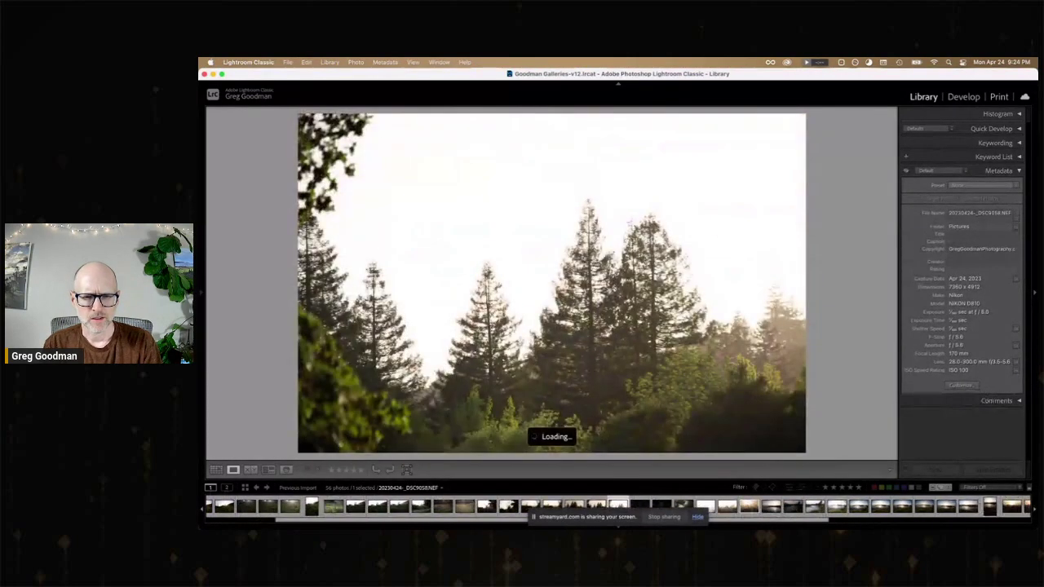
key(Right)
key(Left)
key(Left)
key(Left)
key(Left)
key(Left)
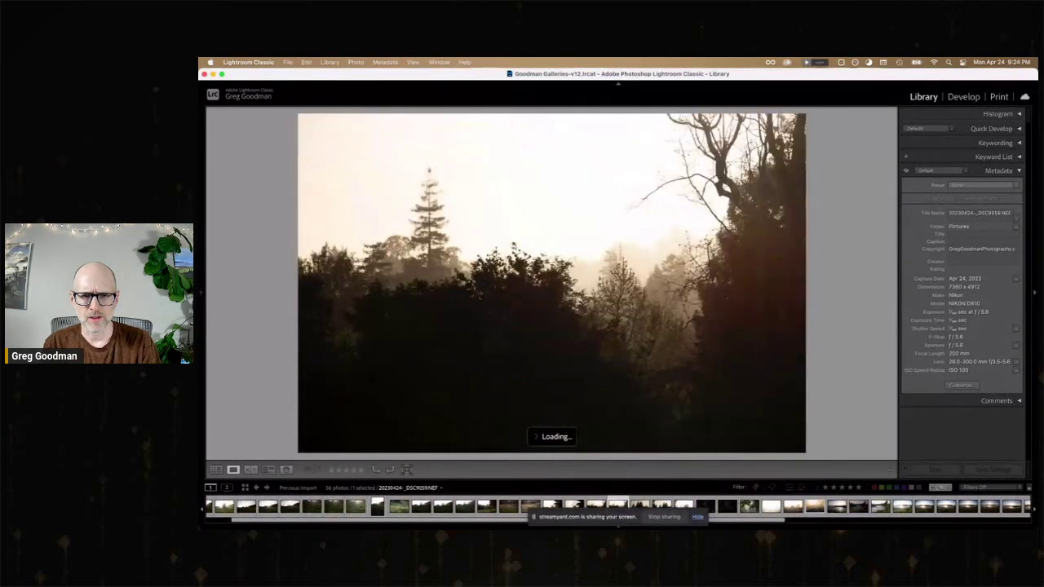
key(Left)
key(Left)
key(Left)
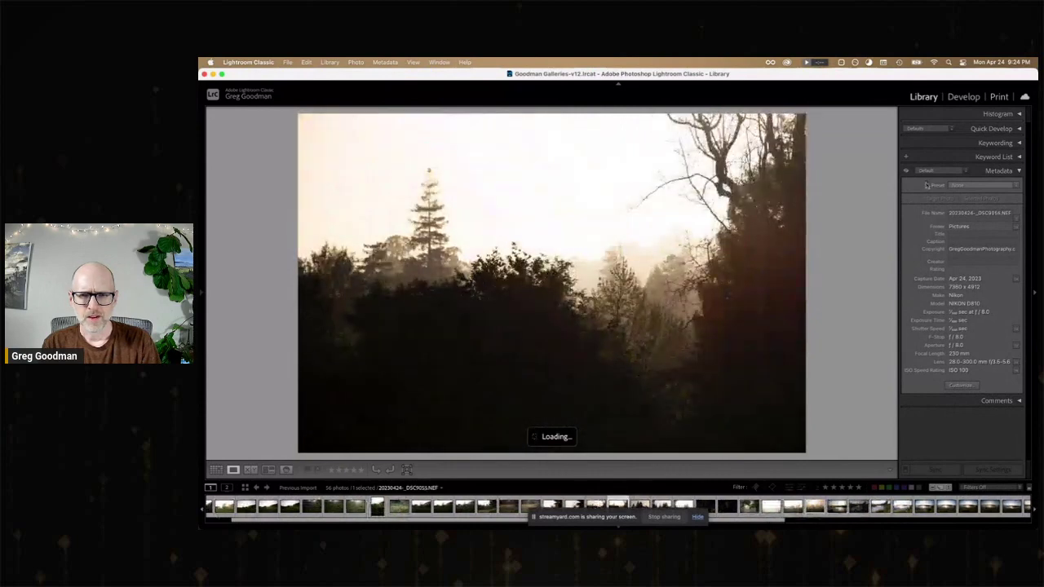
key(Left)
key(Left)
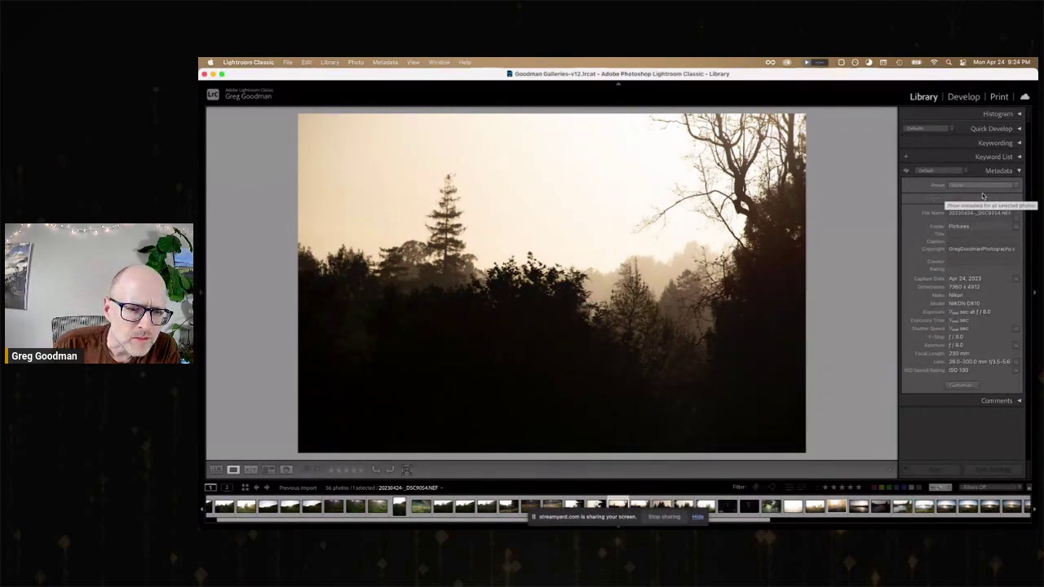
key(Right)
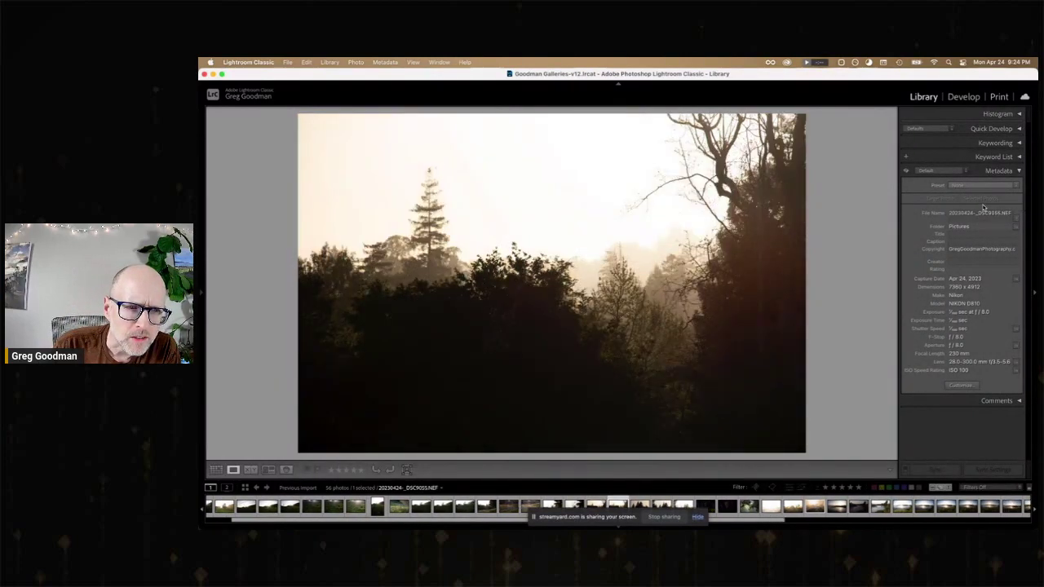
Step: Develop 20230424-_DSC9054.NEF with shadows at about +99, exposure at +0.10 and highlights at about -56
click(969, 97)
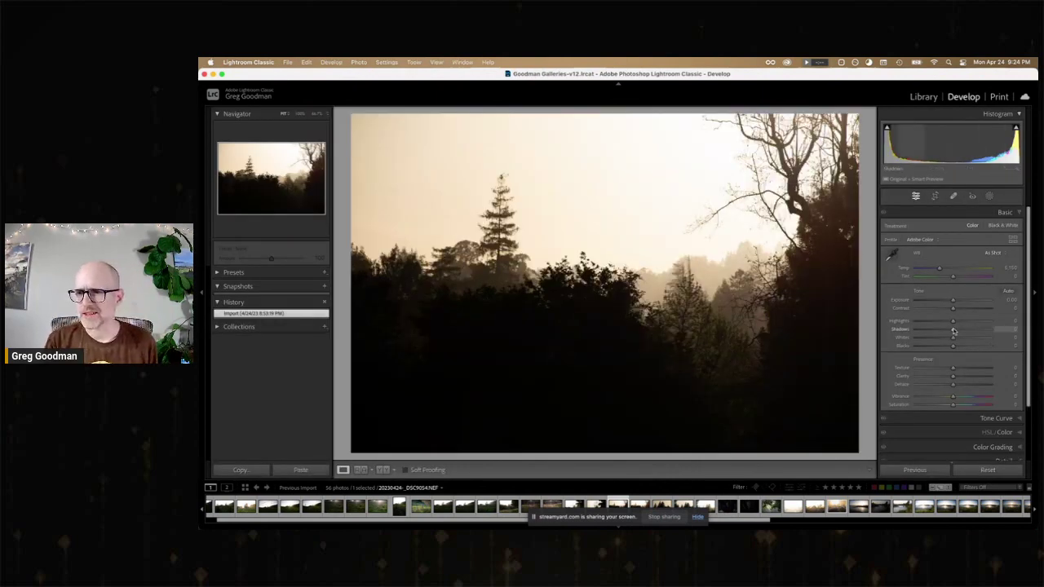
drag(953, 333, 990, 331)
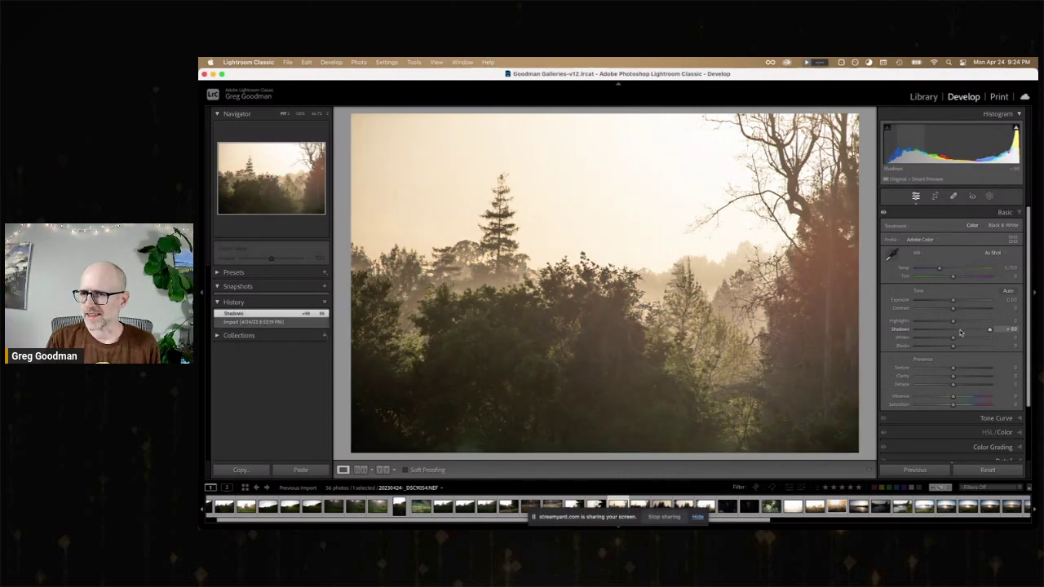
drag(951, 303, 932, 325)
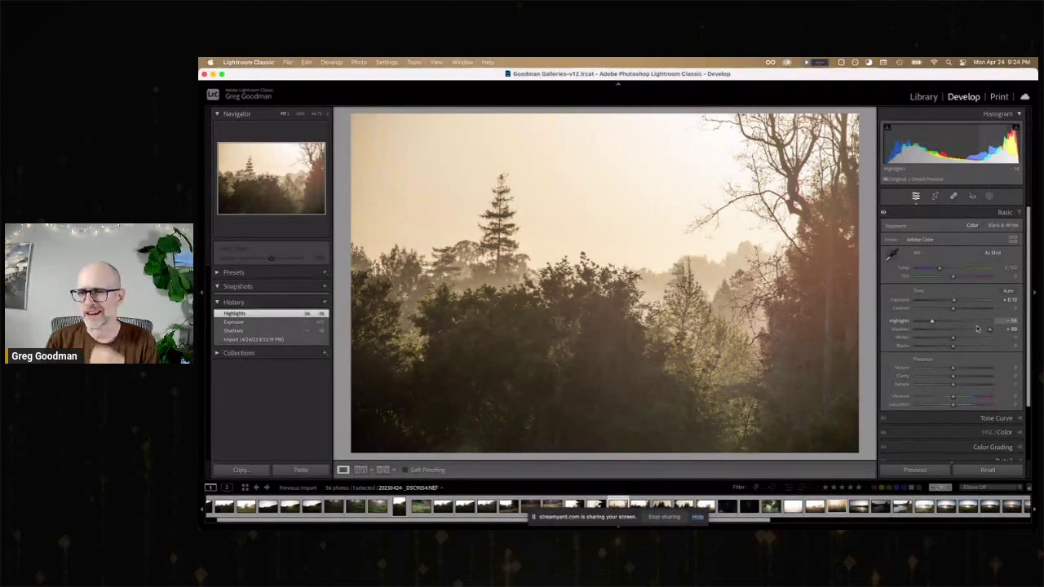
Step: Set the tree photo's texture to +14 and check the tall conifer's detail up close
click(963, 371)
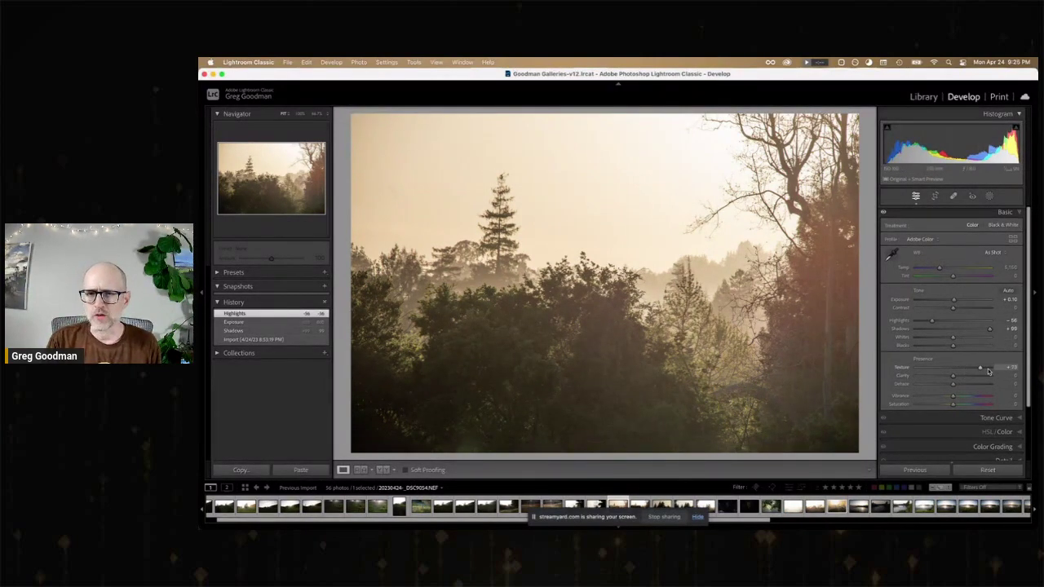
drag(988, 372, 800, 367)
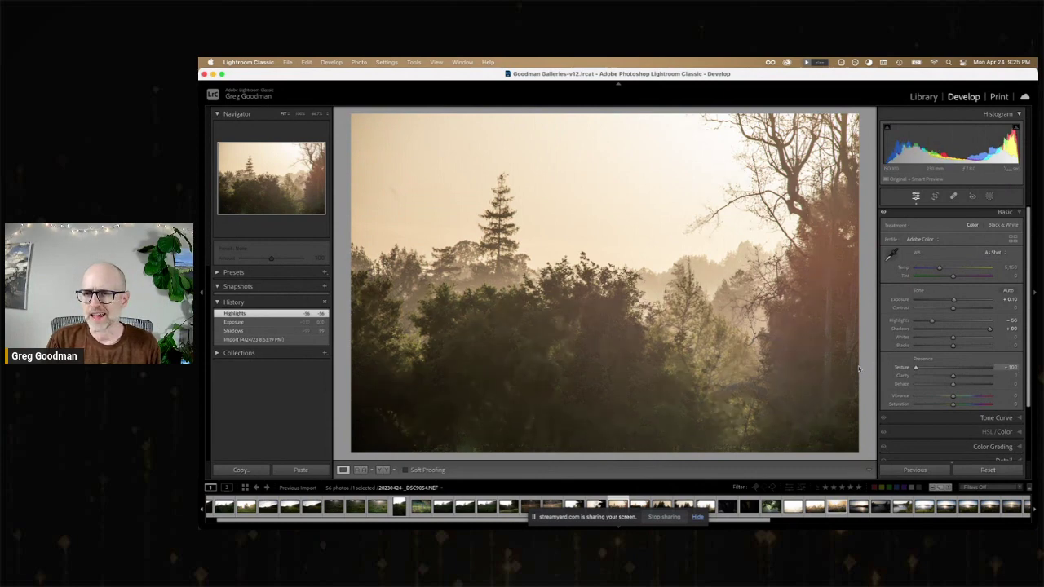
drag(937, 370, 958, 370)
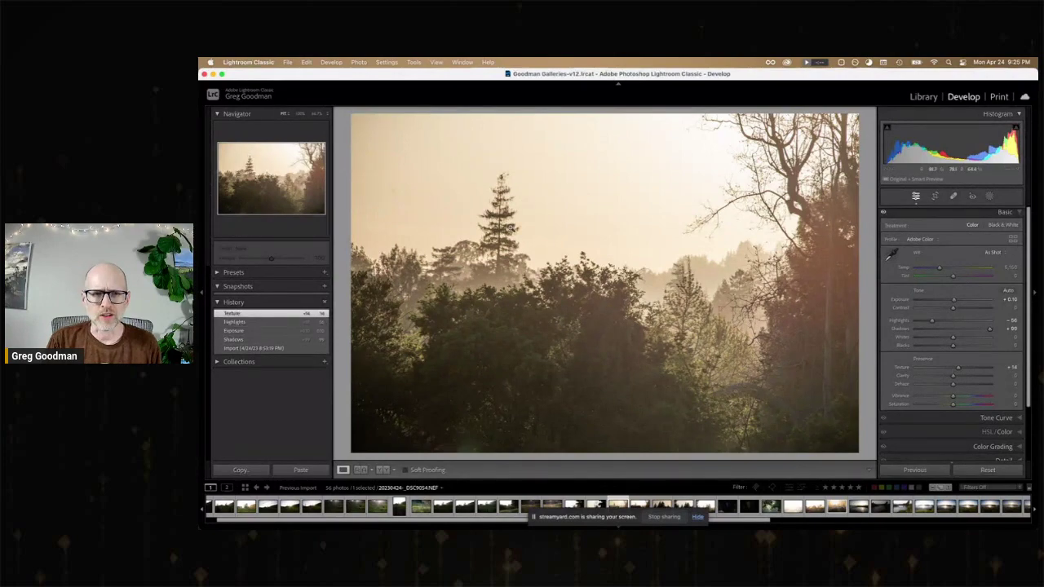
click(510, 229)
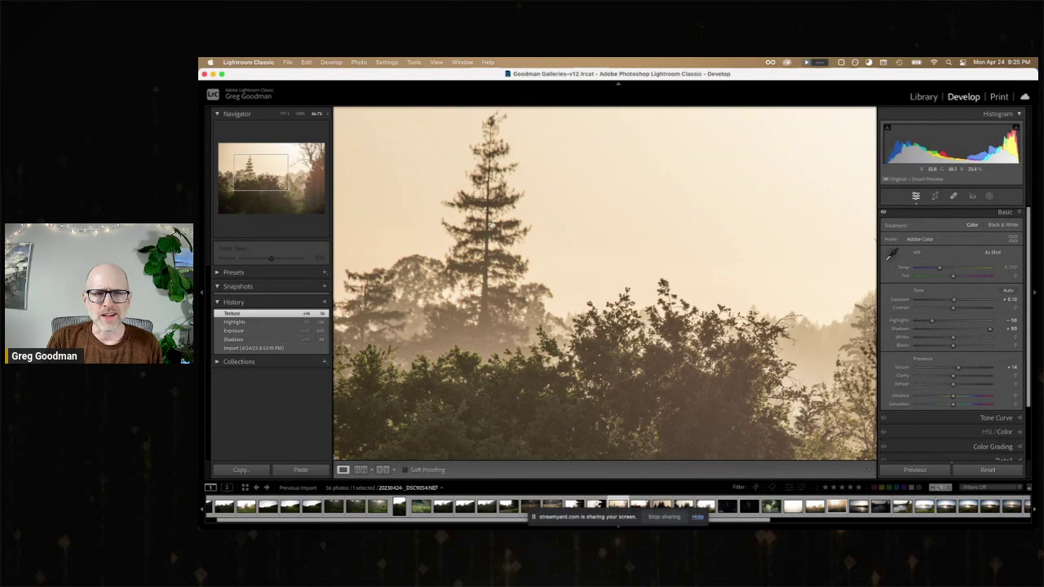
click(494, 215)
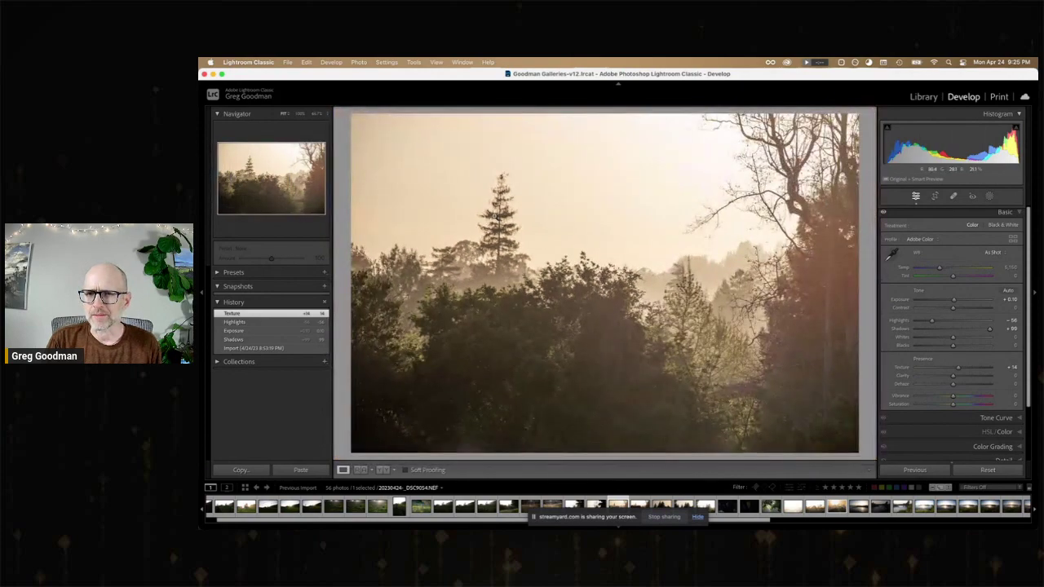
Step: Heal the small blemish in the sky beside the tall conifer with the Heal brush
key(q)
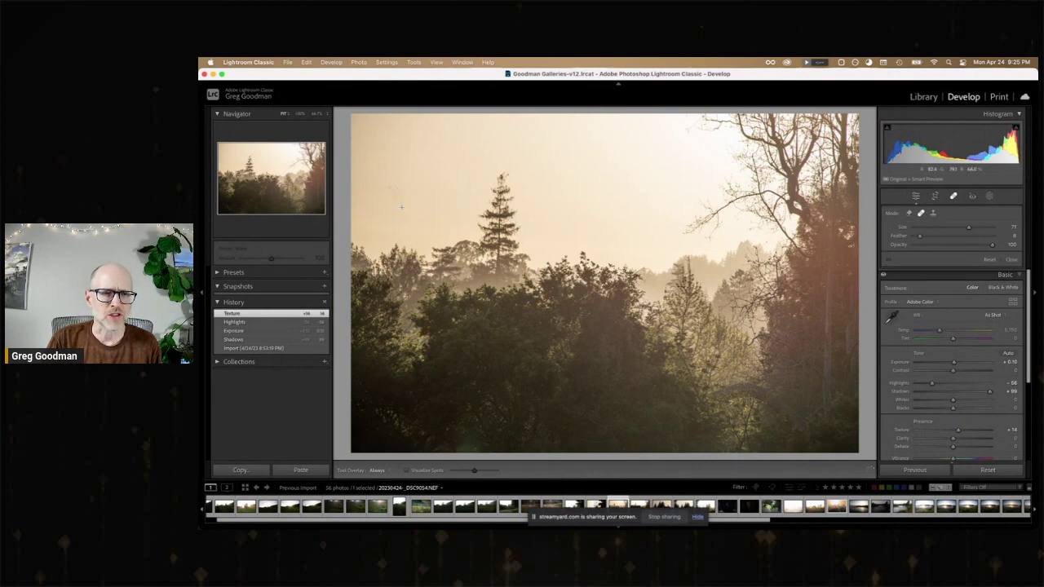
click(397, 199)
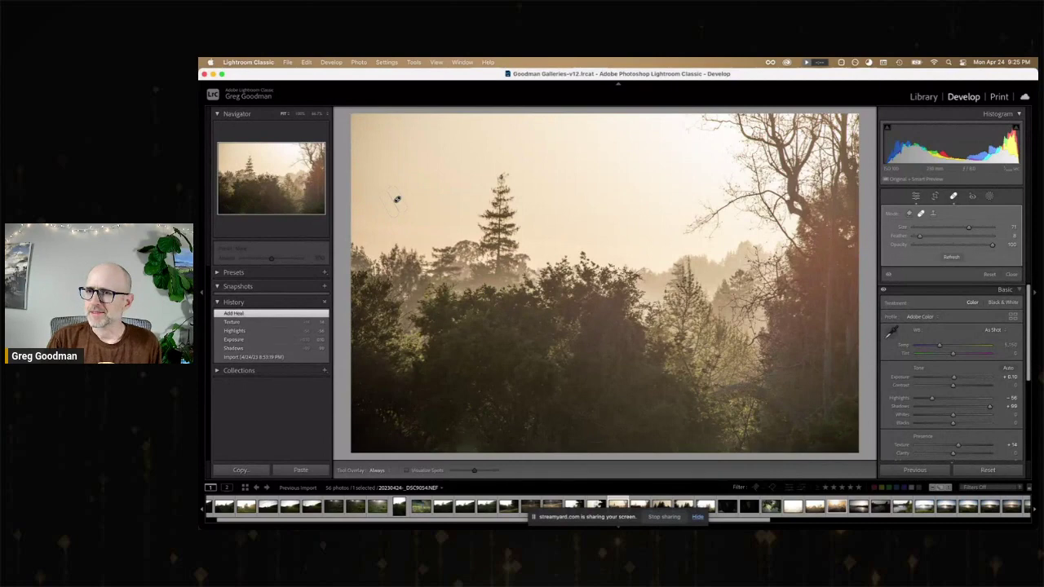
key(Escape)
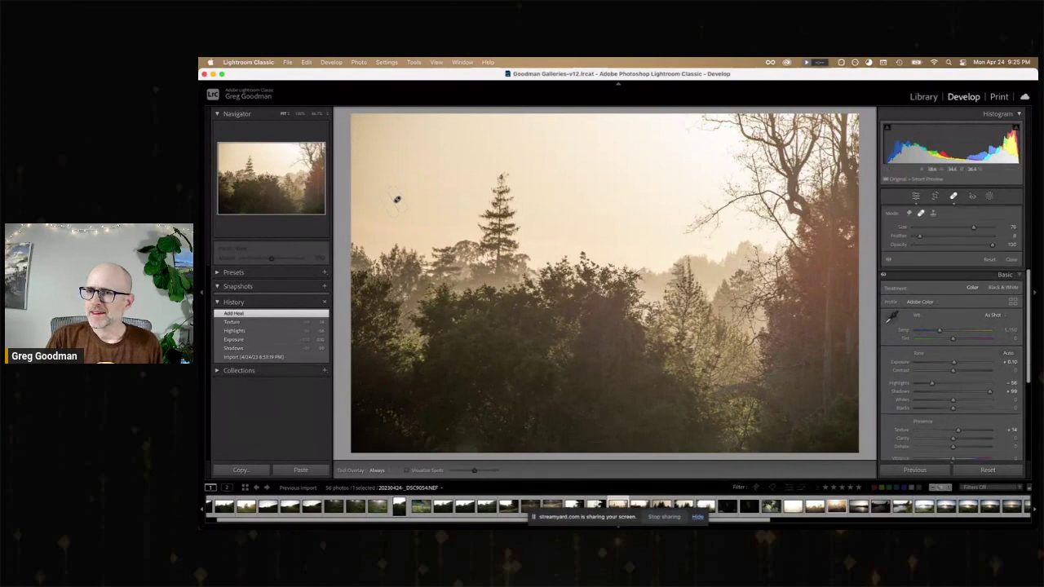
Step: Return to the library and browse back from the tree photo to the grass photo 20230424-_DSC9051.NEF at full size
click(936, 198)
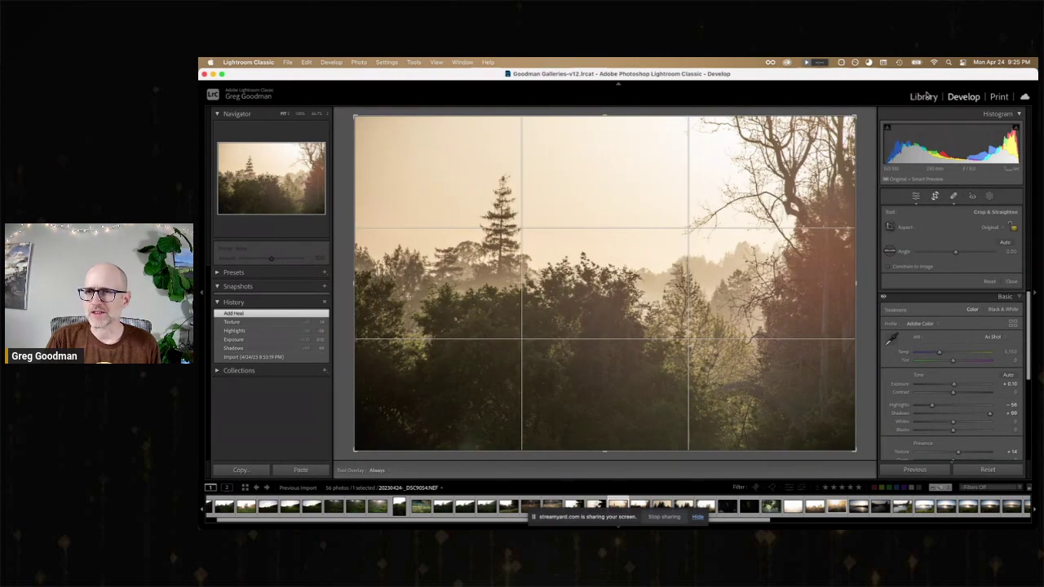
click(925, 96)
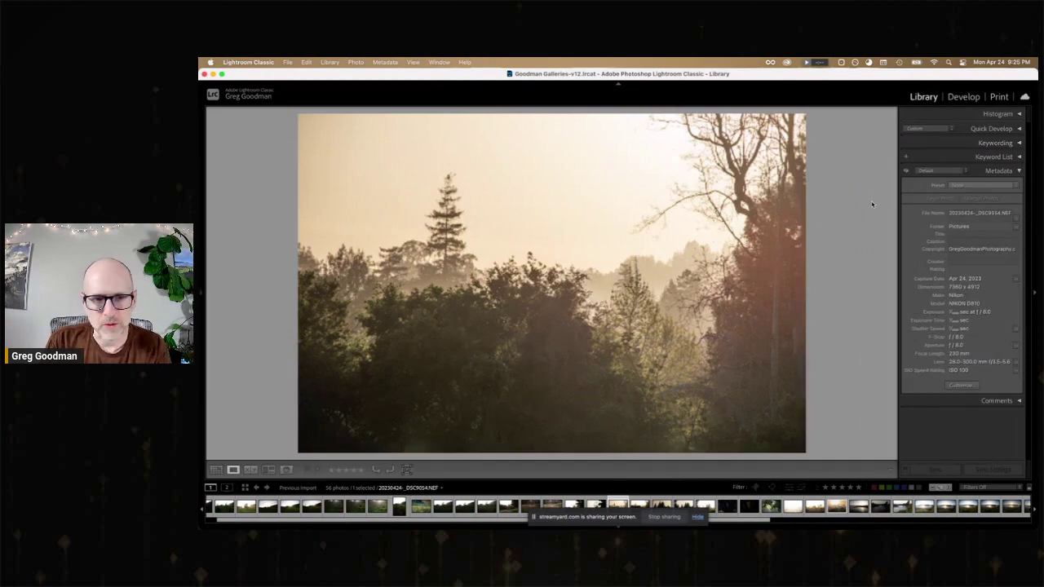
key(Left)
key(Left)
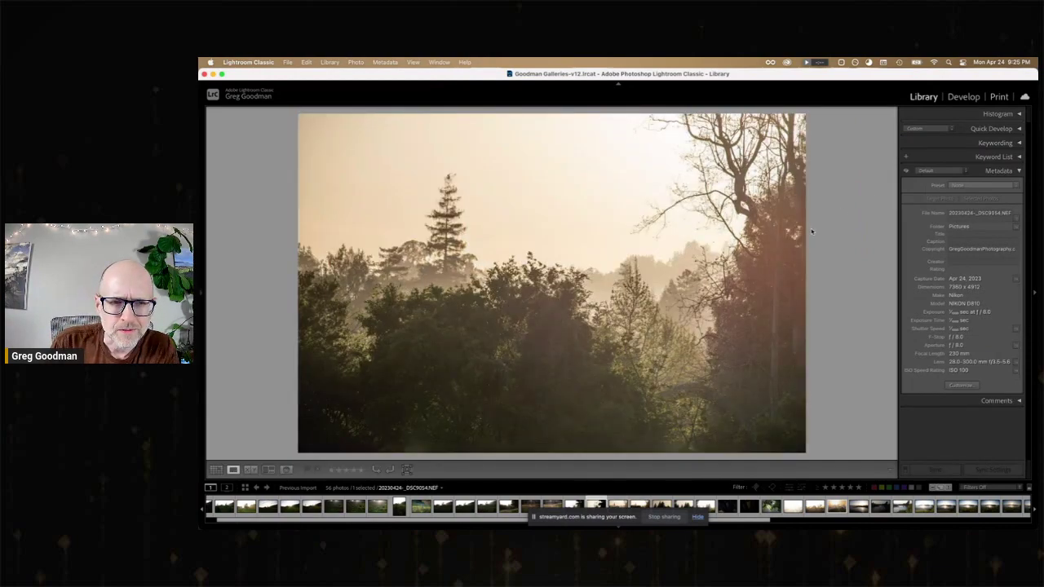
key(Left)
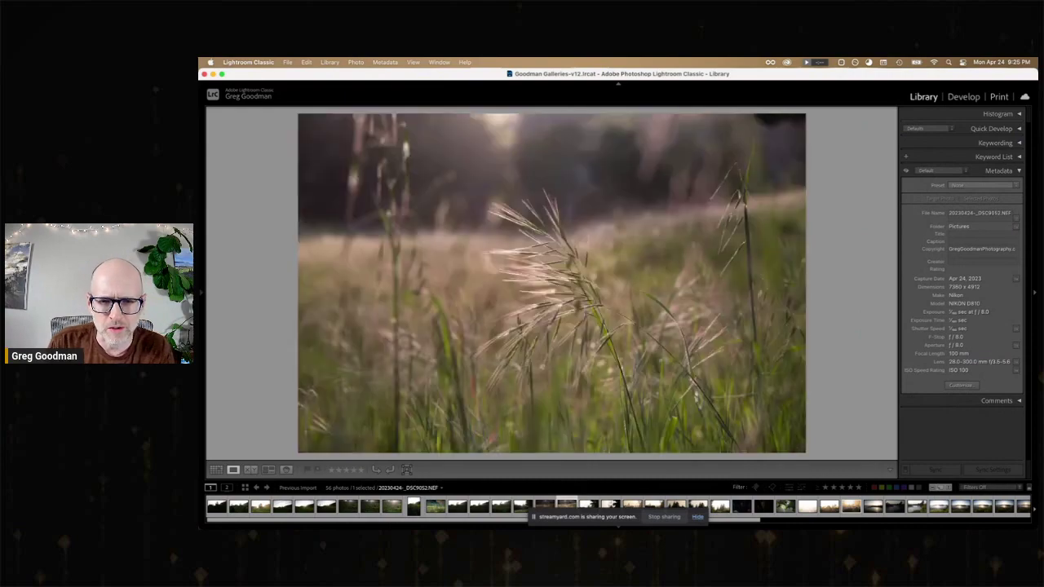
key(Right)
key(Left)
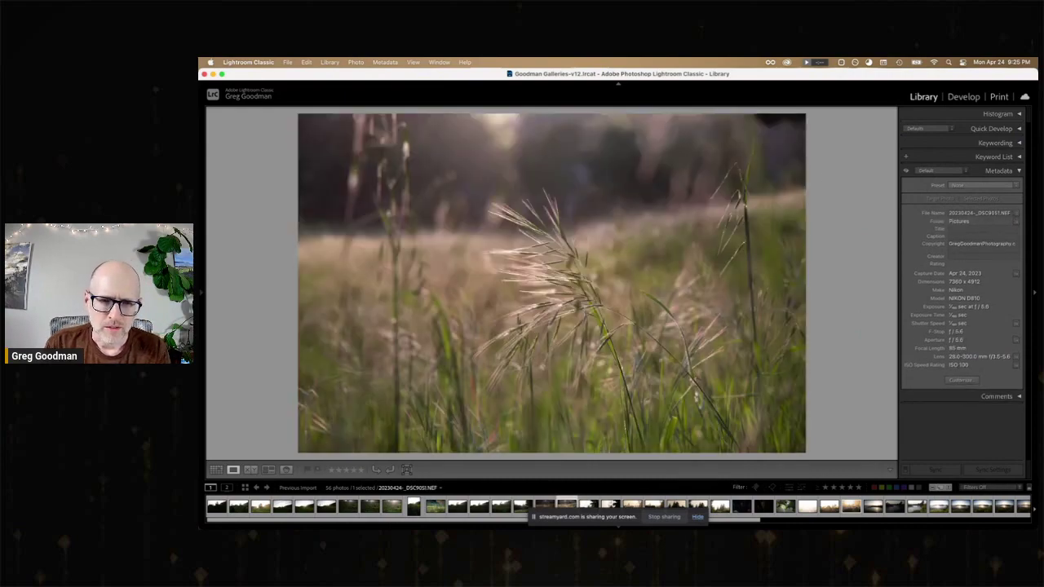
key(Right)
key(Left)
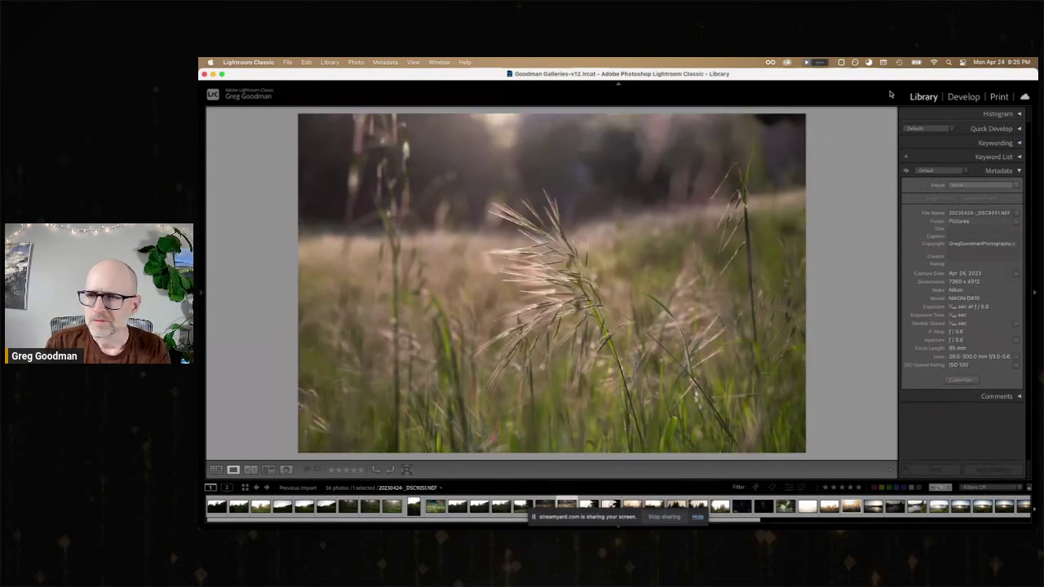
Step: Develop the grass photo with shadows about +44, highlights about -47, a warmer temperature and raised texture, exposure and contrast, and compare it with the original import
click(962, 98)
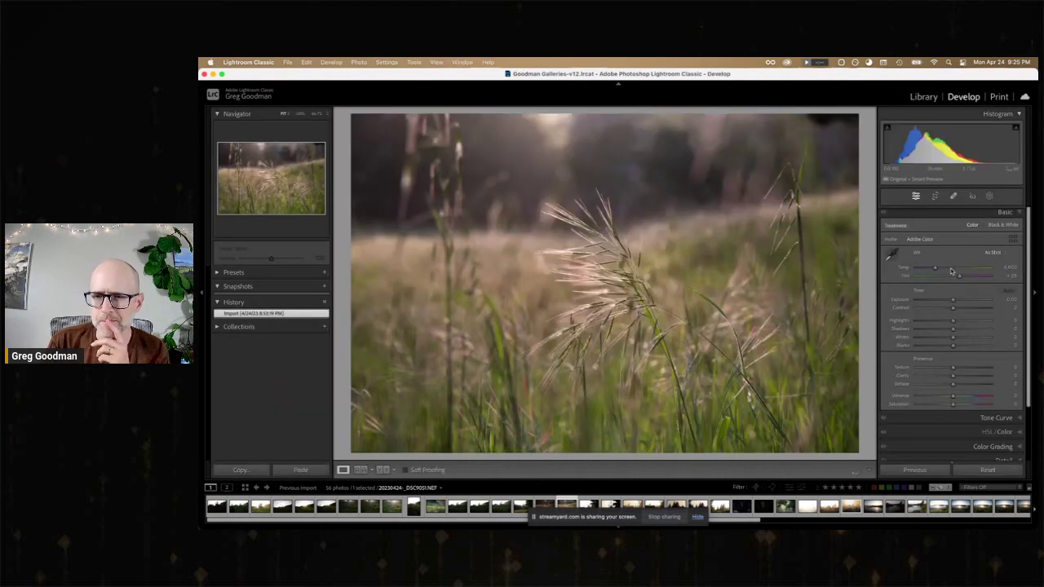
click(970, 330)
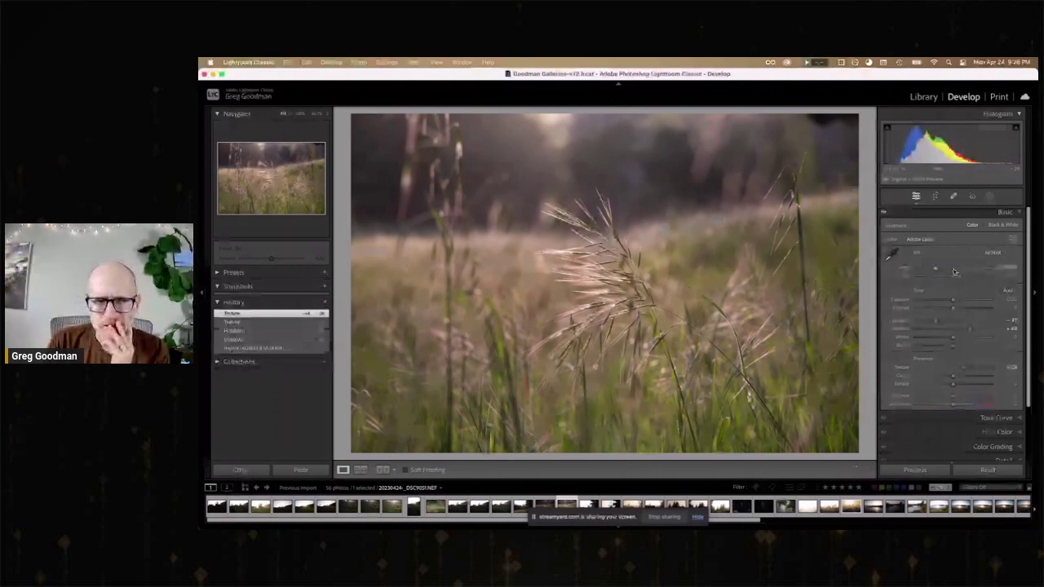
drag(953, 300, 962, 308)
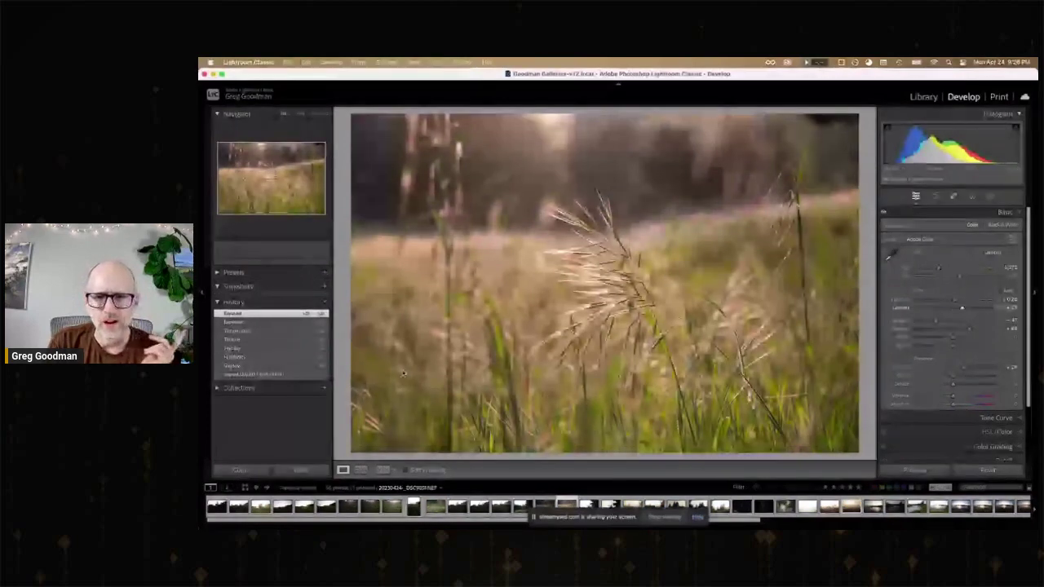
click(283, 375)
click(245, 313)
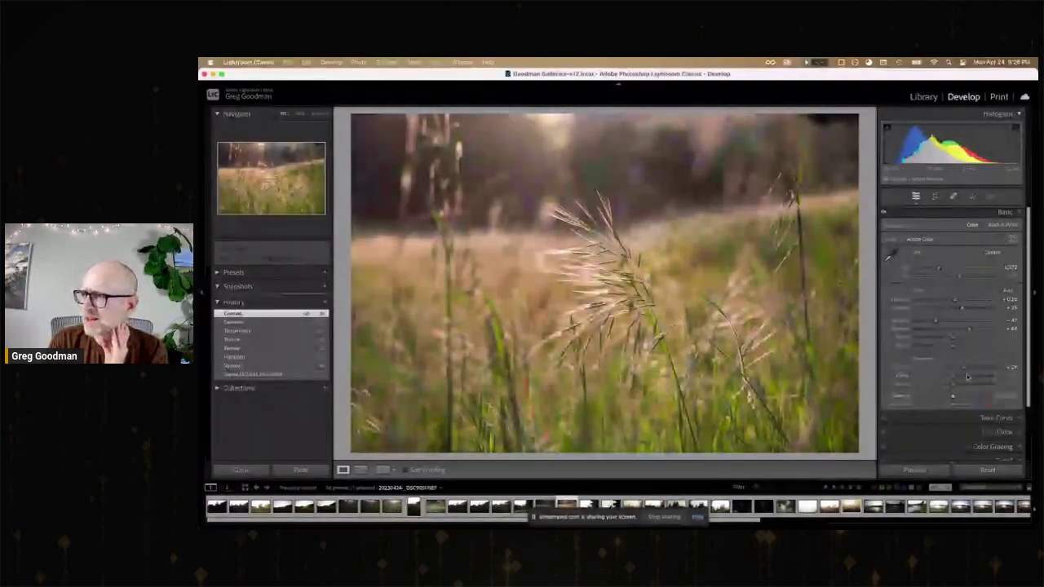
Step: Add a post-crop vignette of about -28 to the grass photo and compare it with the state before the vignette
scroll(999, 424, down, 2)
click(1001, 434)
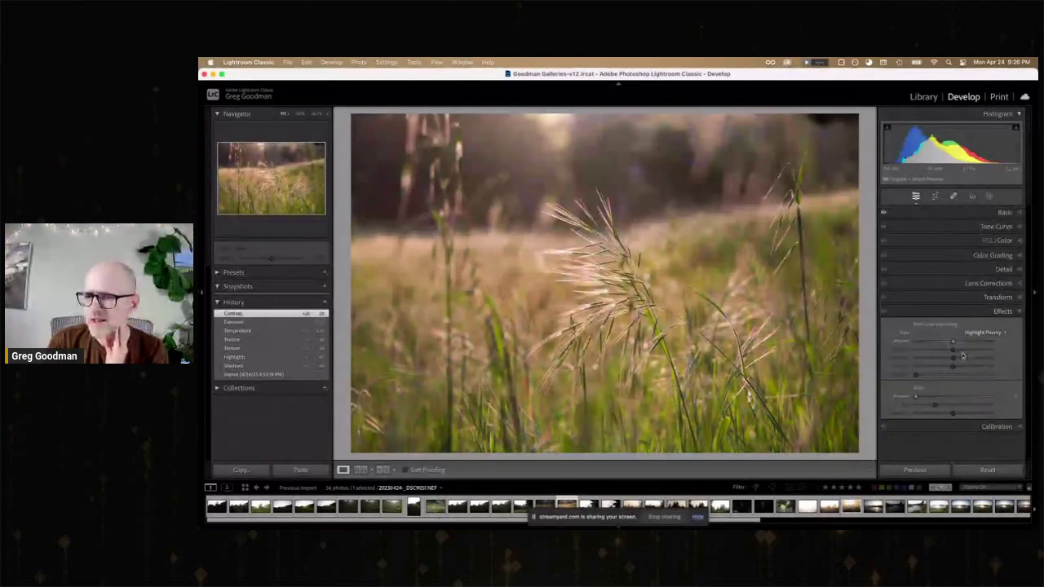
drag(954, 344, 944, 342)
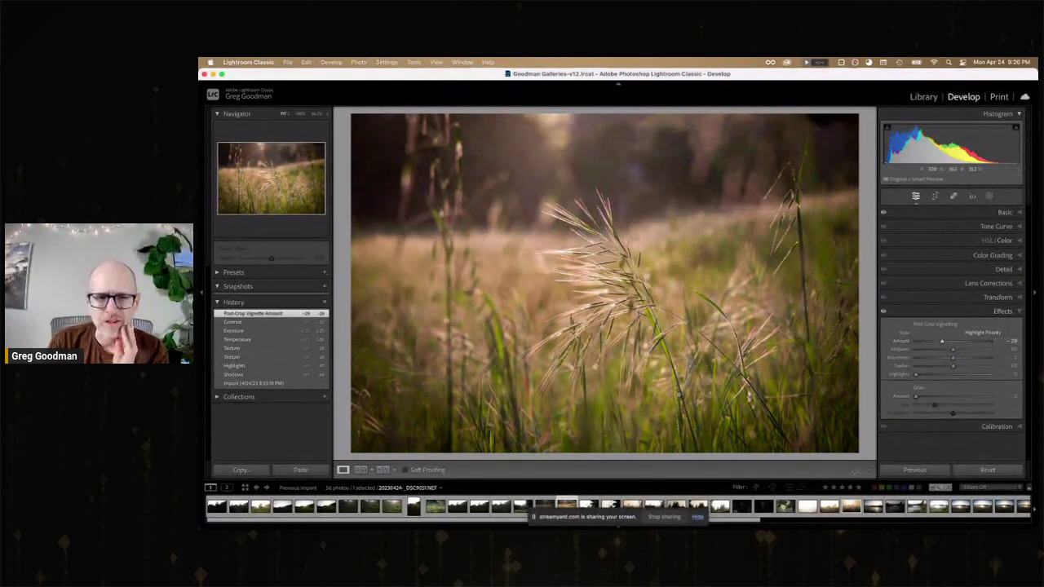
click(247, 324)
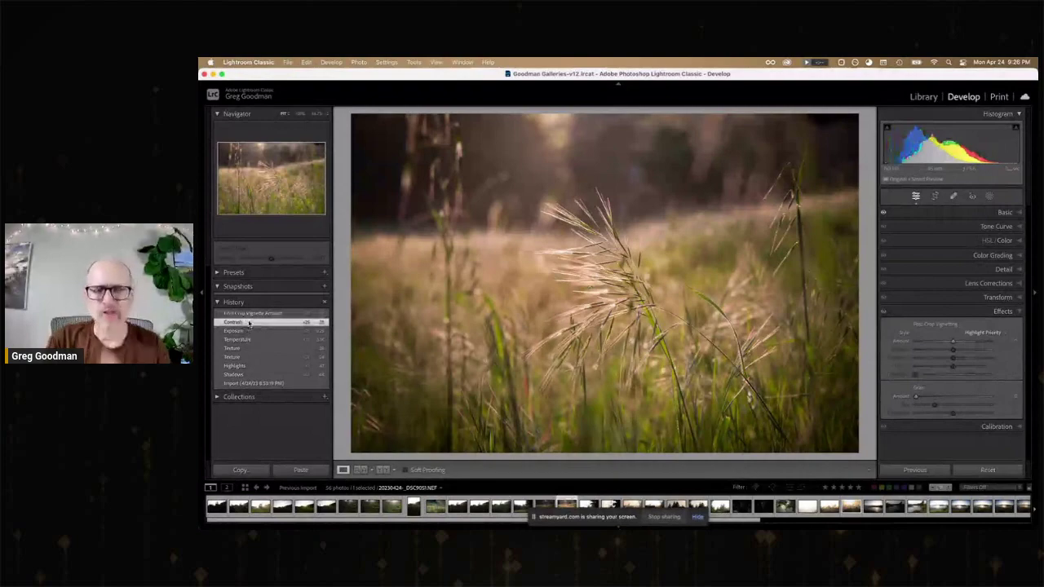
Step: Return to the library and view the photos from number 18 onward at full size, up to the dark tree trunks in 20230424-_DSC9059.NEF
click(923, 96)
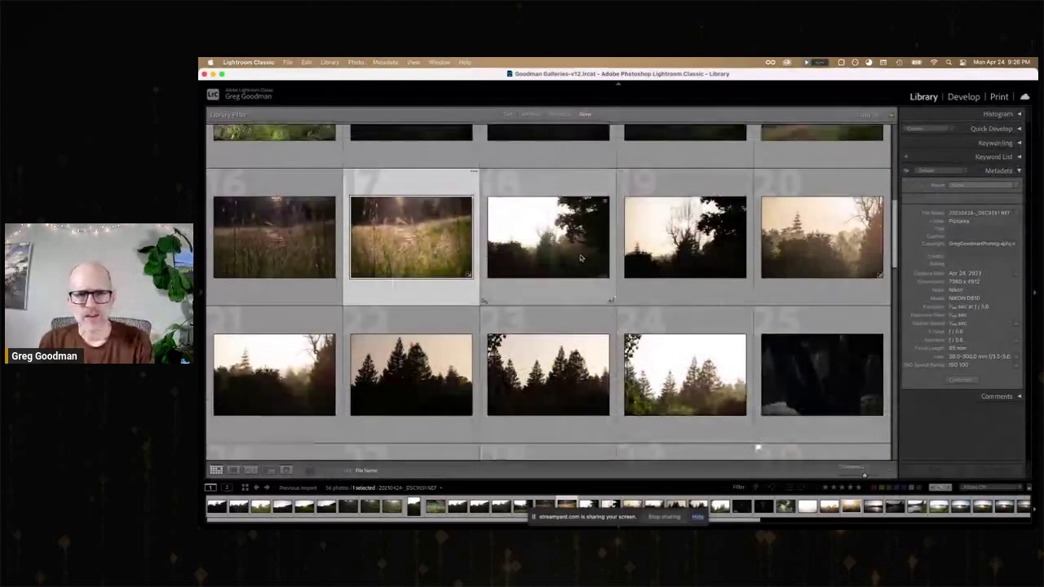
double_click(580, 258)
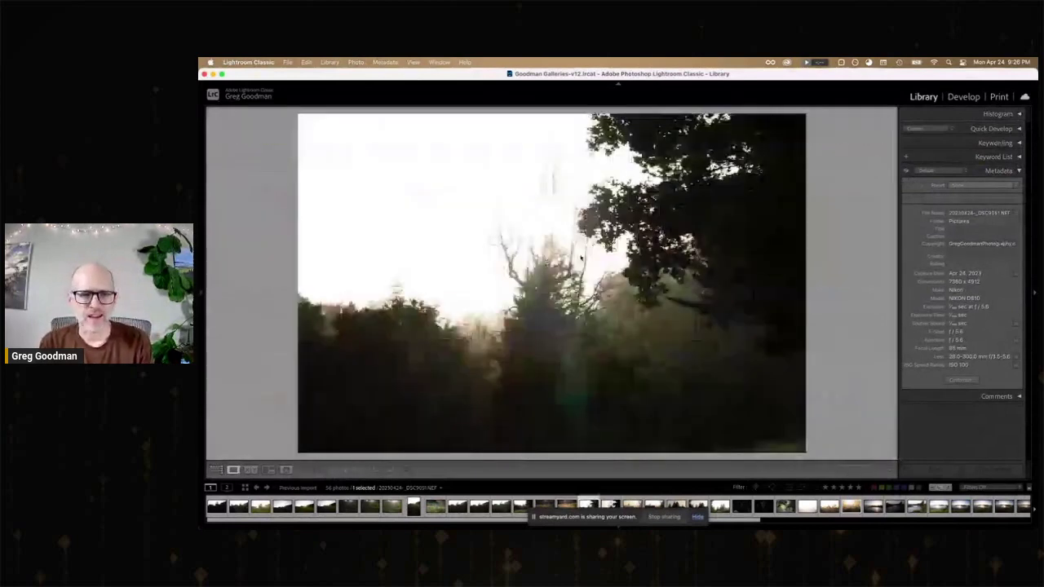
key(Right)
key(Right)
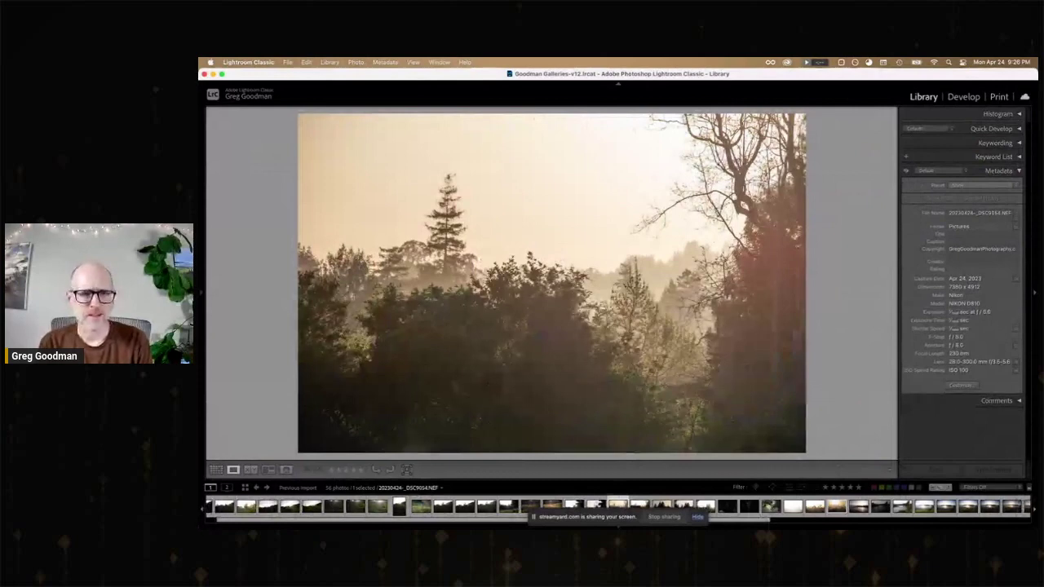
key(Right)
key(Right)
key(Right)
key(Right)
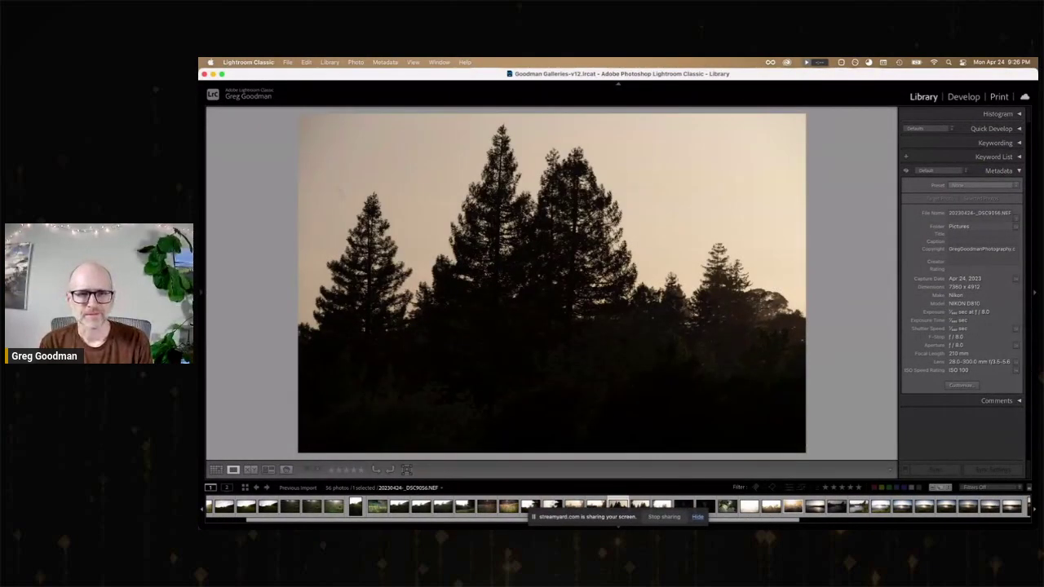
key(Right)
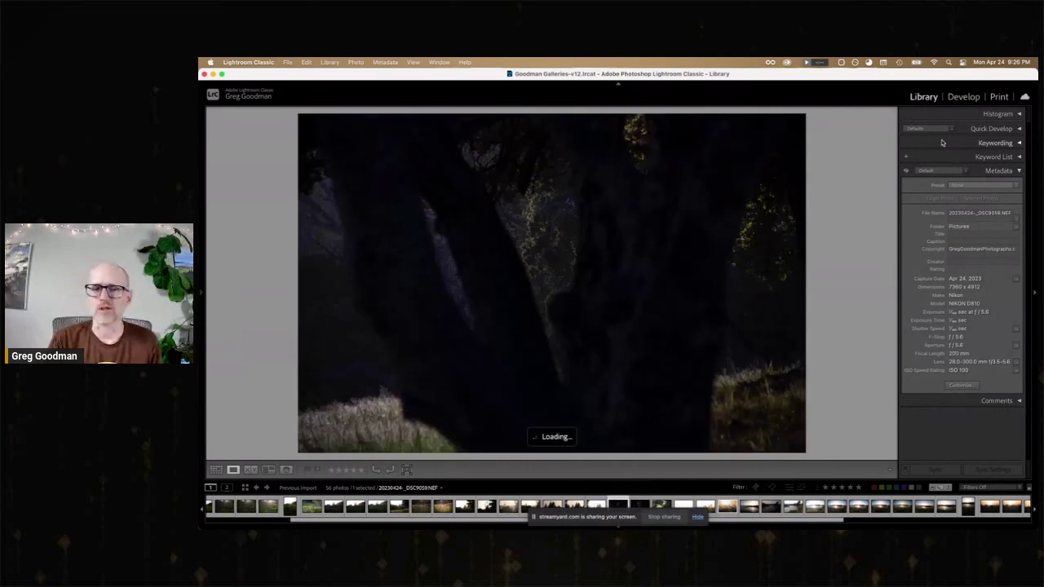
Step: Develop the tree trunk photo with exposure at about +1.80, shadows at about +44 and temperature at about 5,372
click(963, 97)
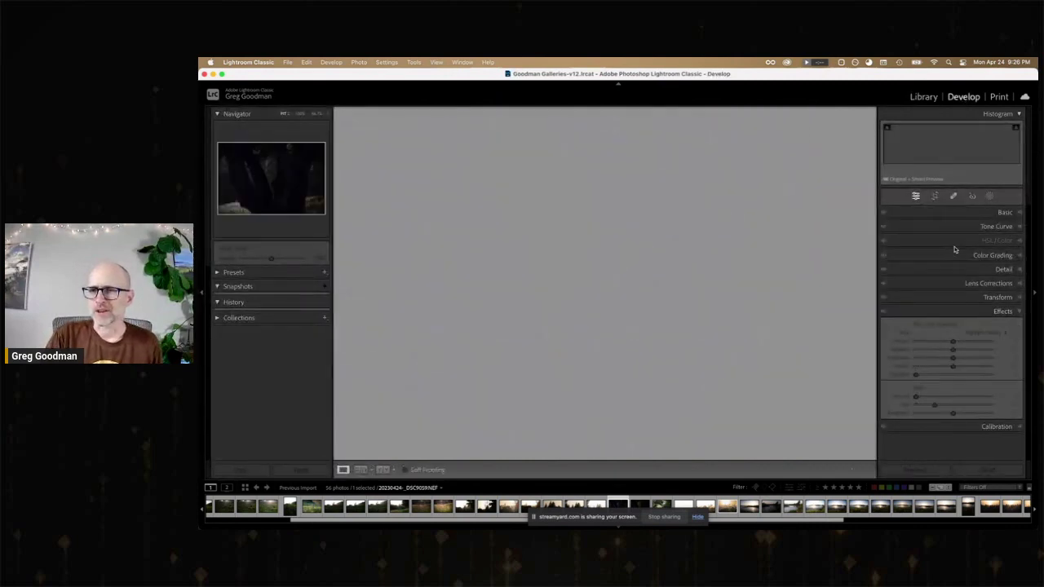
click(1005, 213)
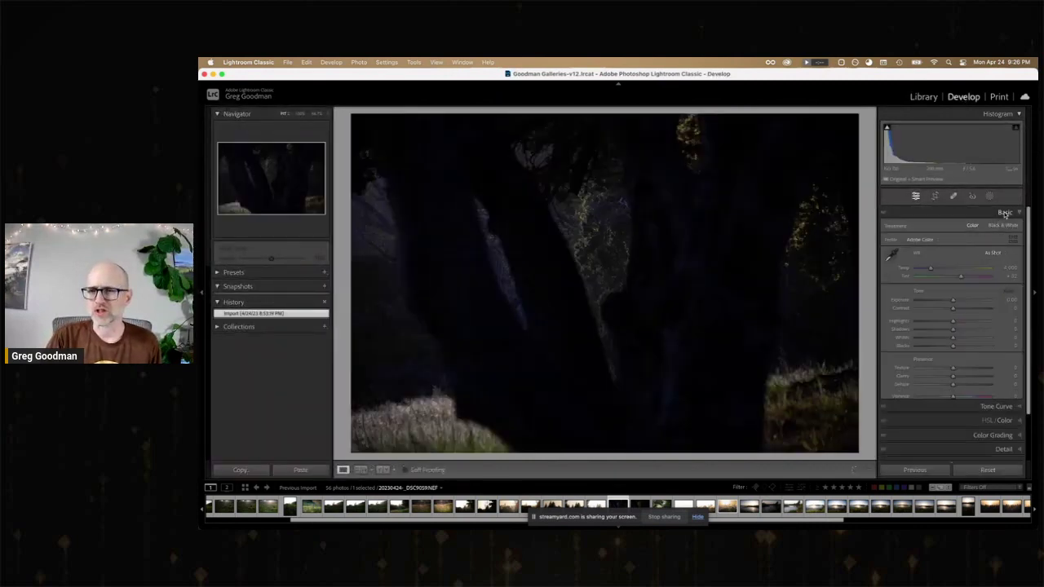
drag(954, 303, 969, 330)
drag(932, 269, 940, 272)
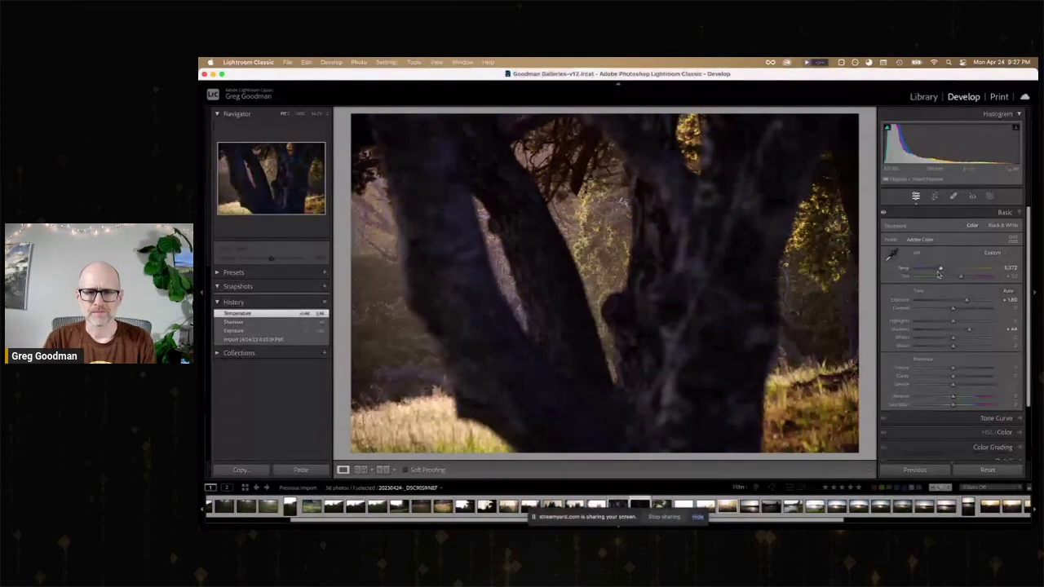
Step: Compare the developed tree trunk photo with the next frame and with its original import state
key(Right)
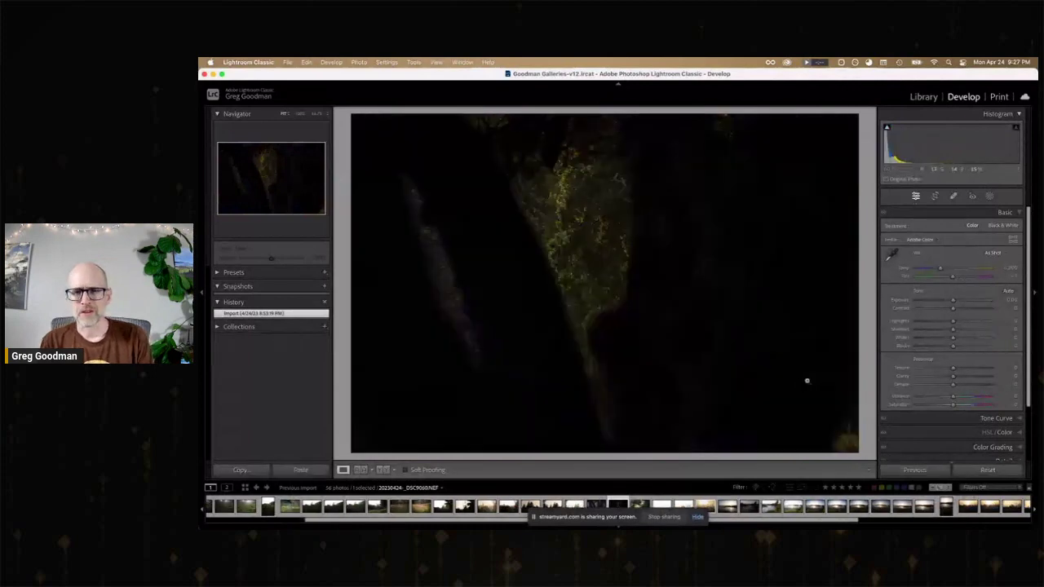
key(Left)
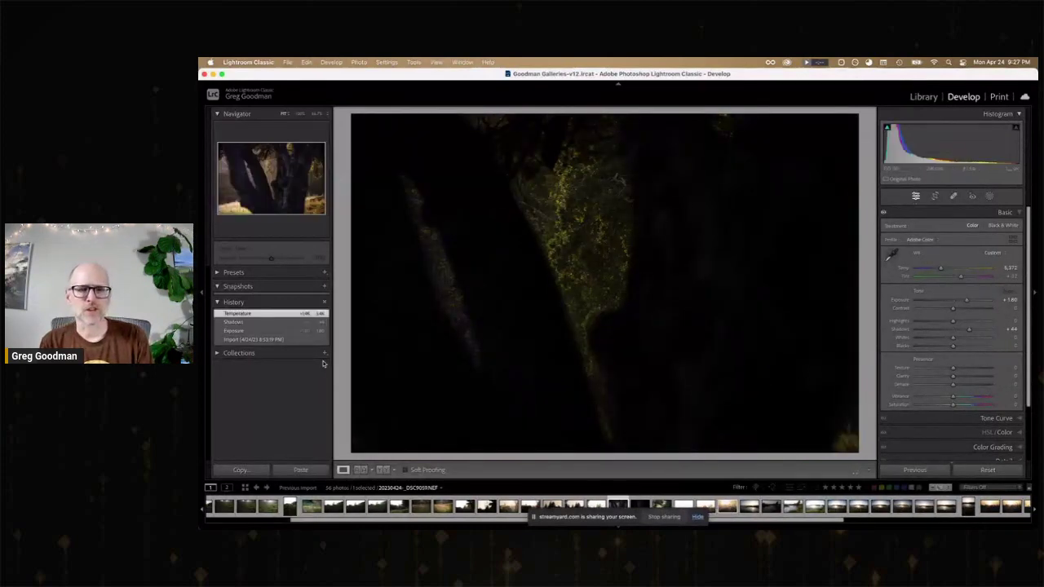
click(272, 340)
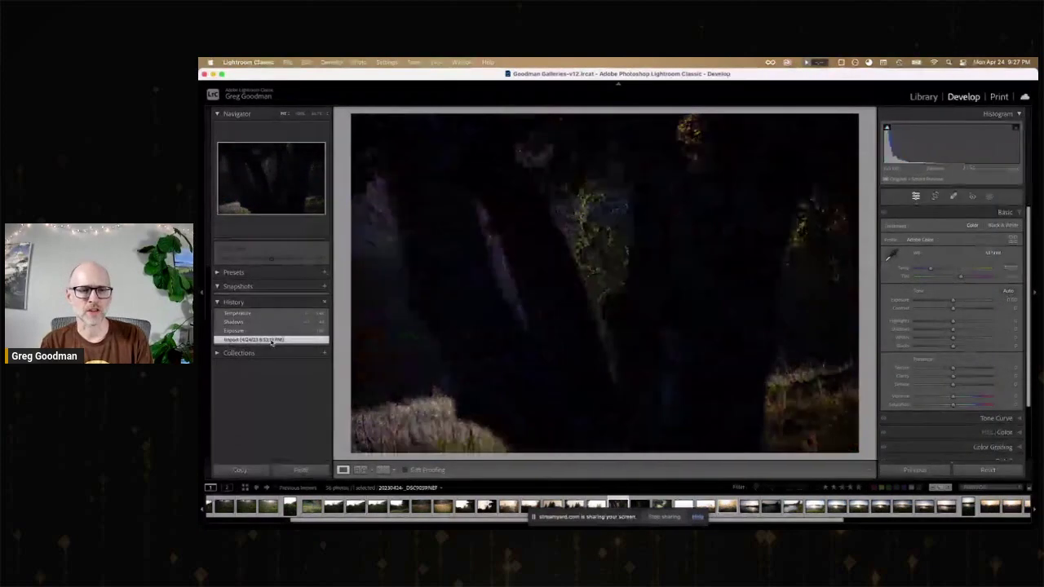
click(266, 315)
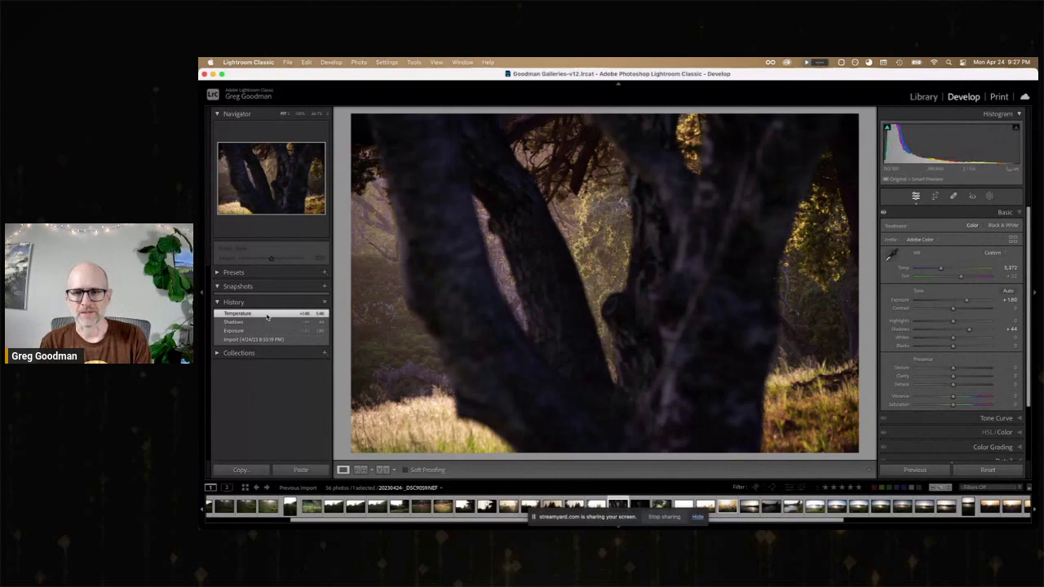
Step: Look through the whole import in the library grid for further photos to edit, down to the roller coaster and lagoon shots
click(917, 99)
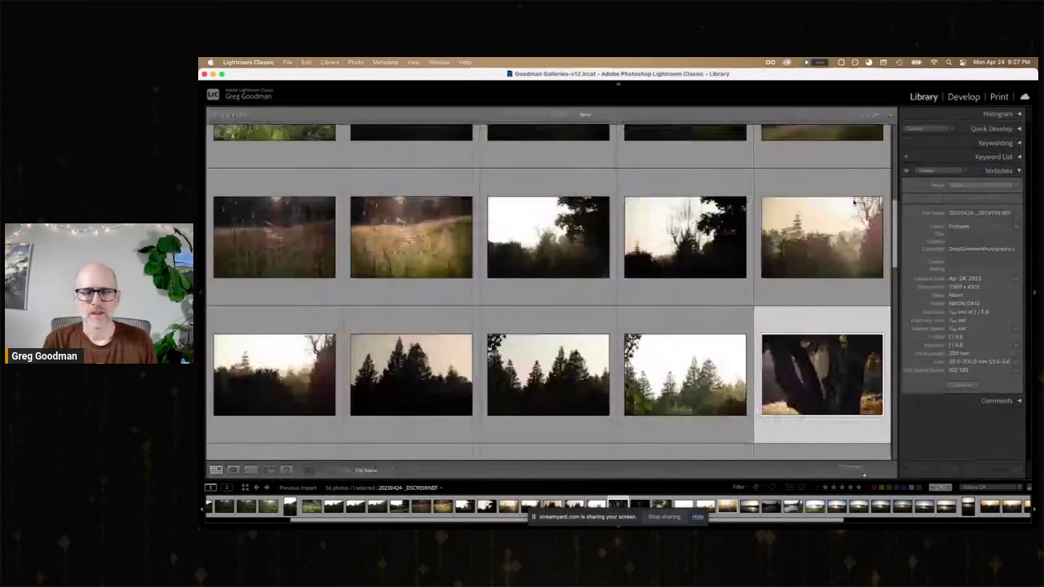
scroll(670, 342, up, 5)
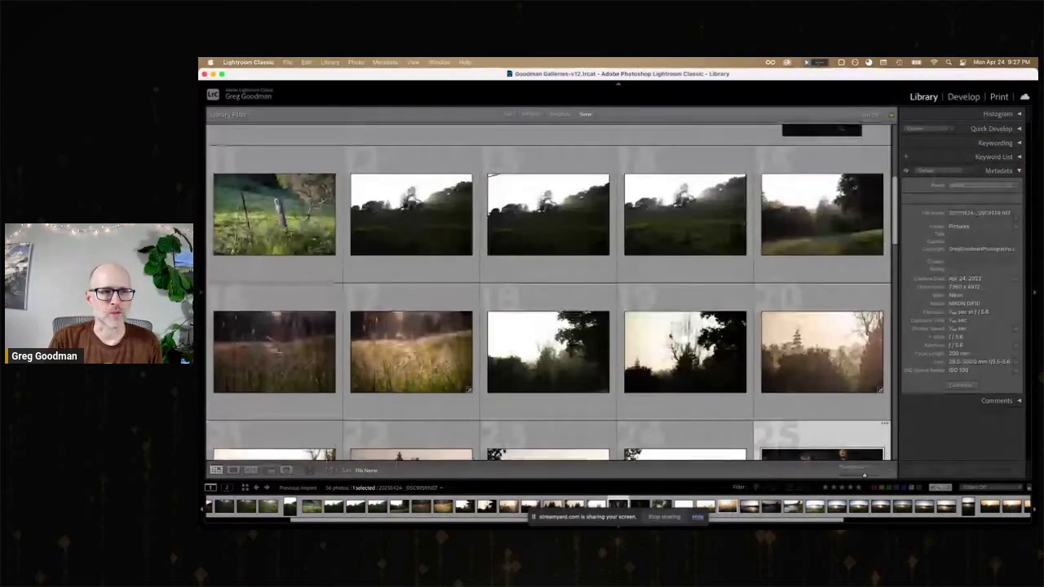
scroll(671, 335, down, 8)
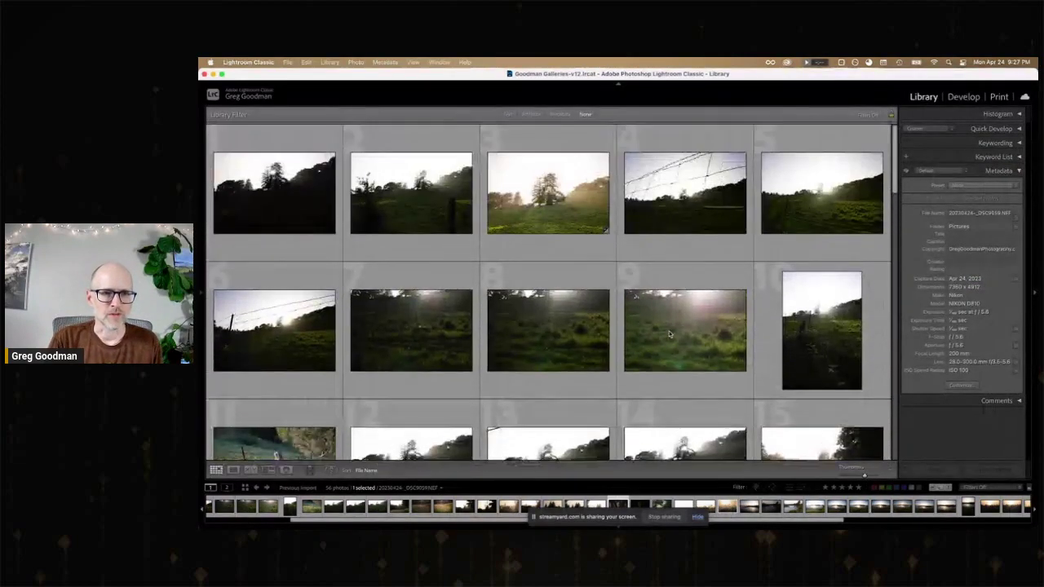
scroll(680, 332, down, 2)
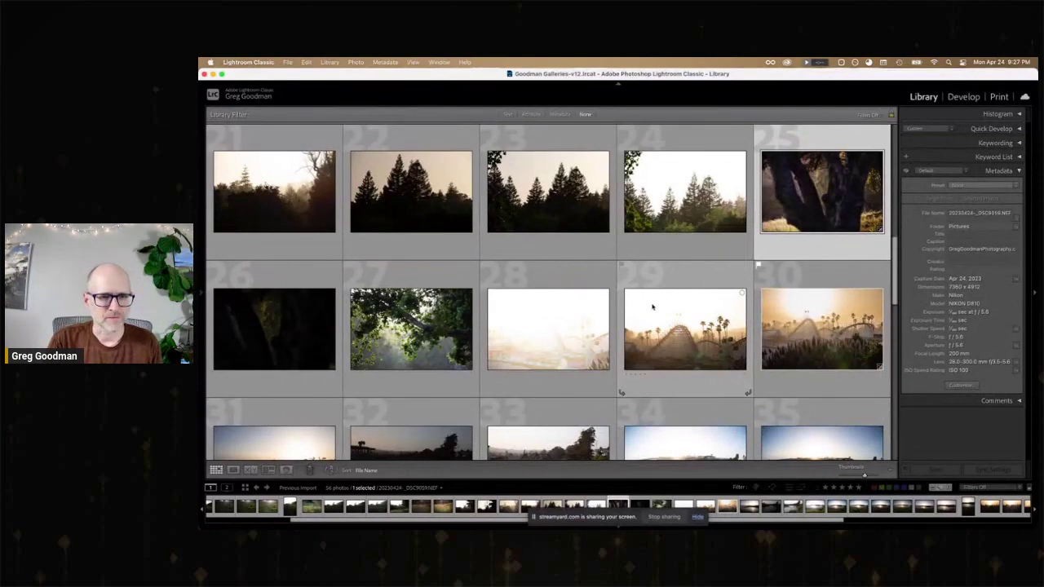
scroll(620, 322, down, 3)
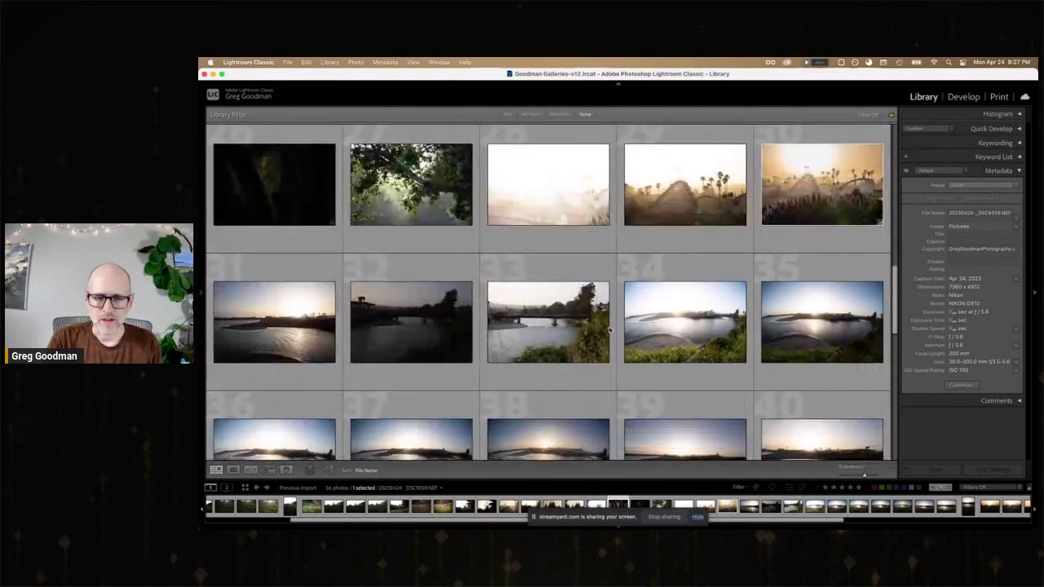
scroll(607, 326, down, 8)
scroll(602, 314, down, 3)
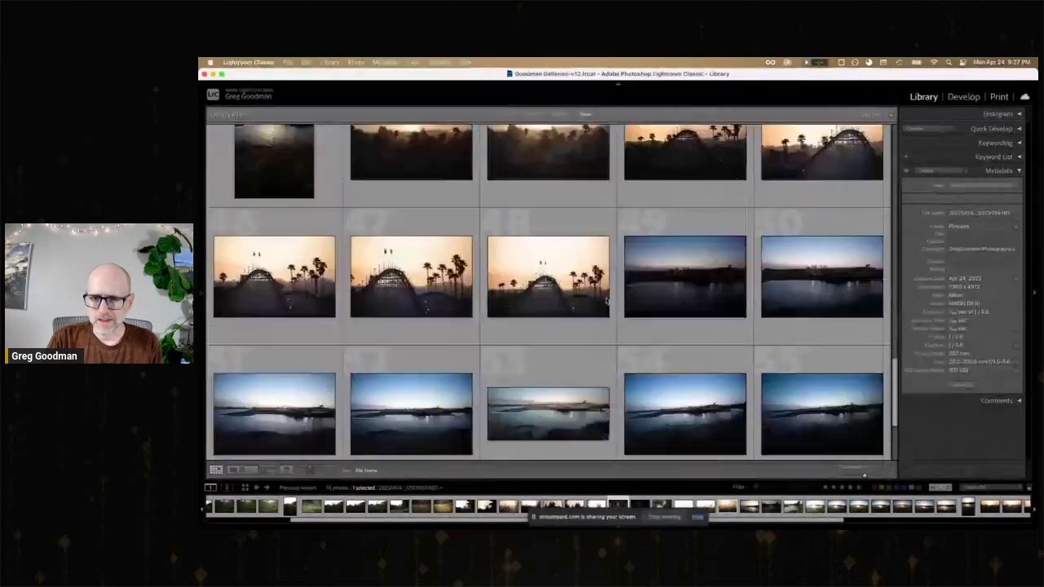
scroll(579, 310, up, 3)
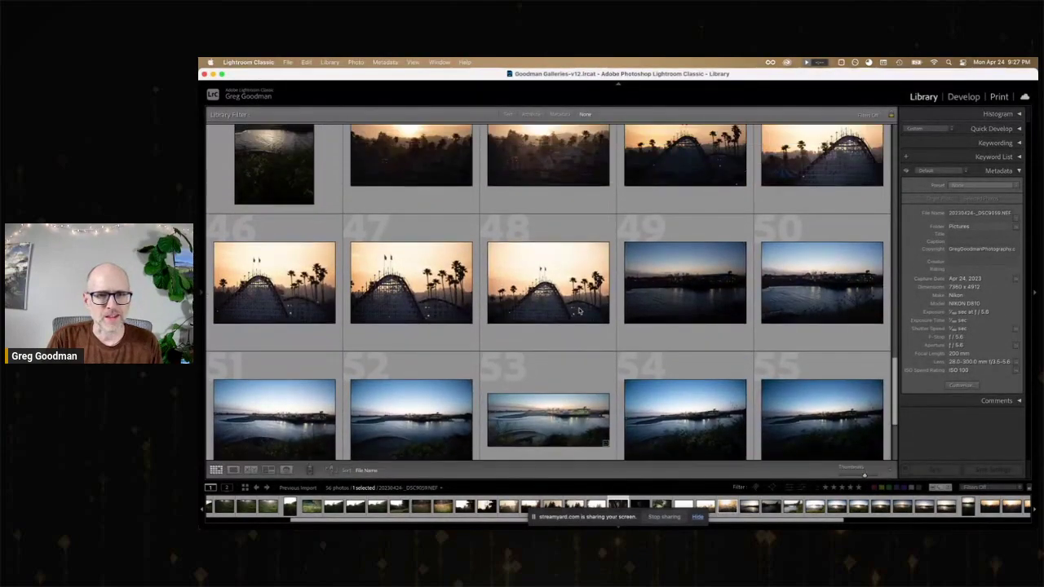
Step: View the roller coaster photo numbered 45 at full size and compare it with the following frames, up to 20230424-_DSC9083.NEF
double_click(827, 225)
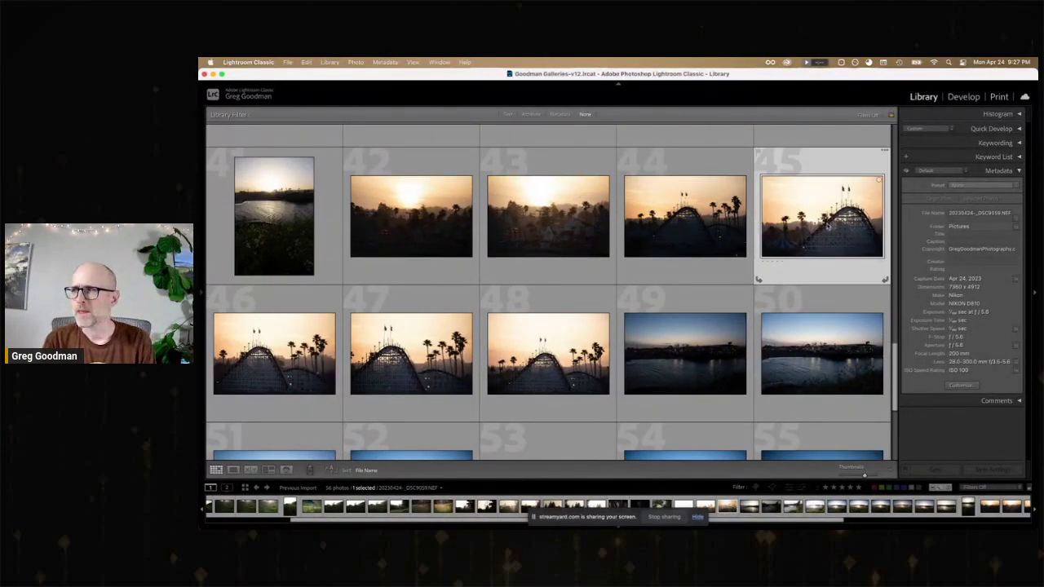
key(Right)
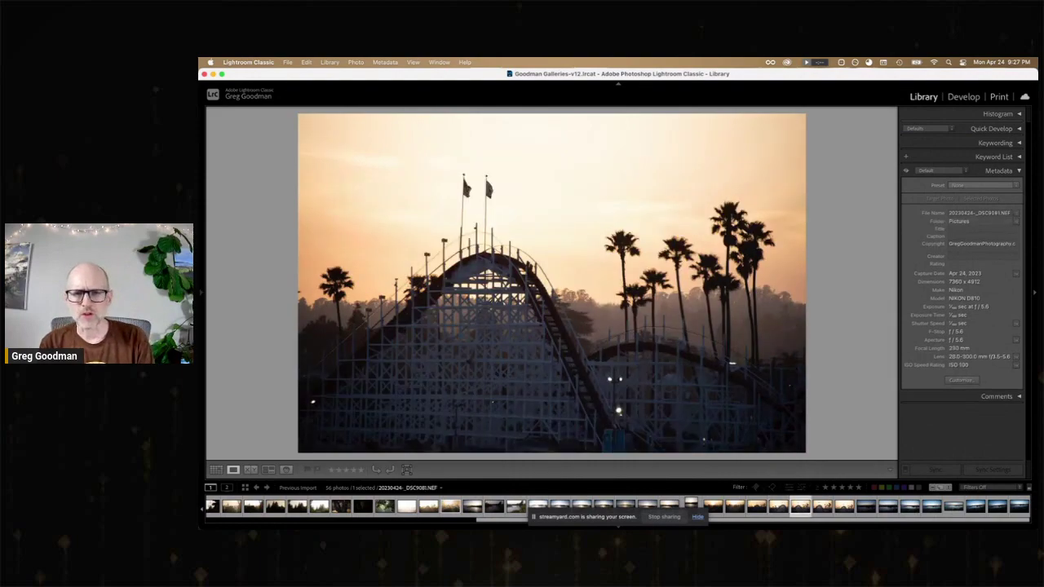
key(Right)
key(Right)
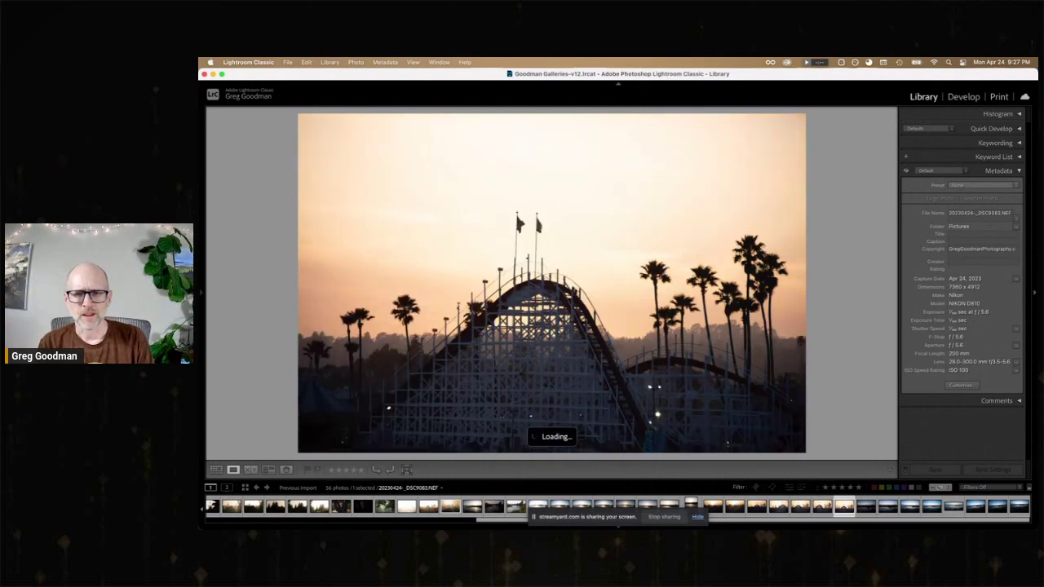
Step: Compare the roller coaster frames around 20230424-_DSC9083.NEF and settle on 20230424-_DSC9079.NEF
key(Right)
key(Left)
key(Left)
key(Left)
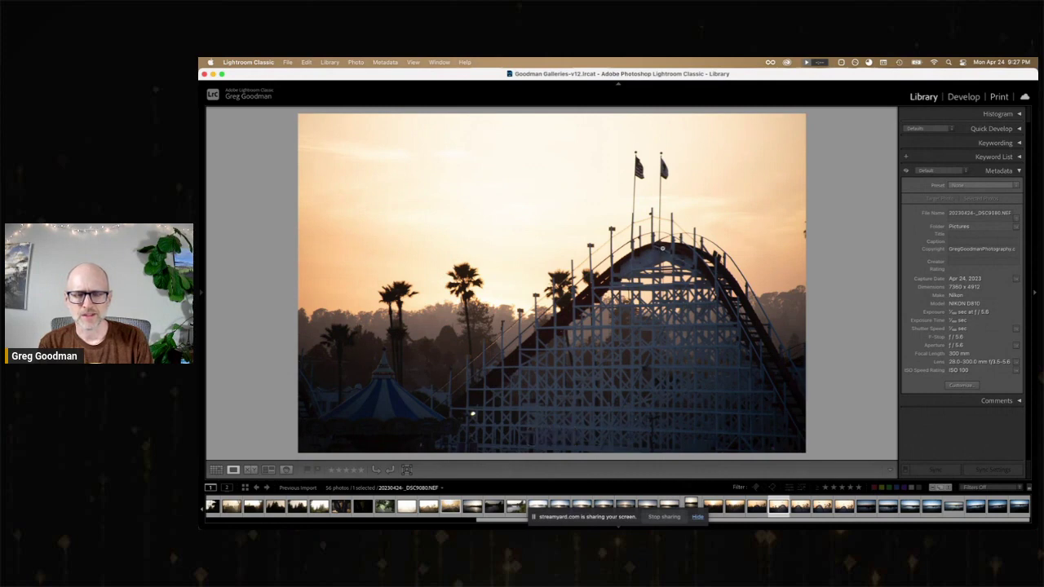
key(Left)
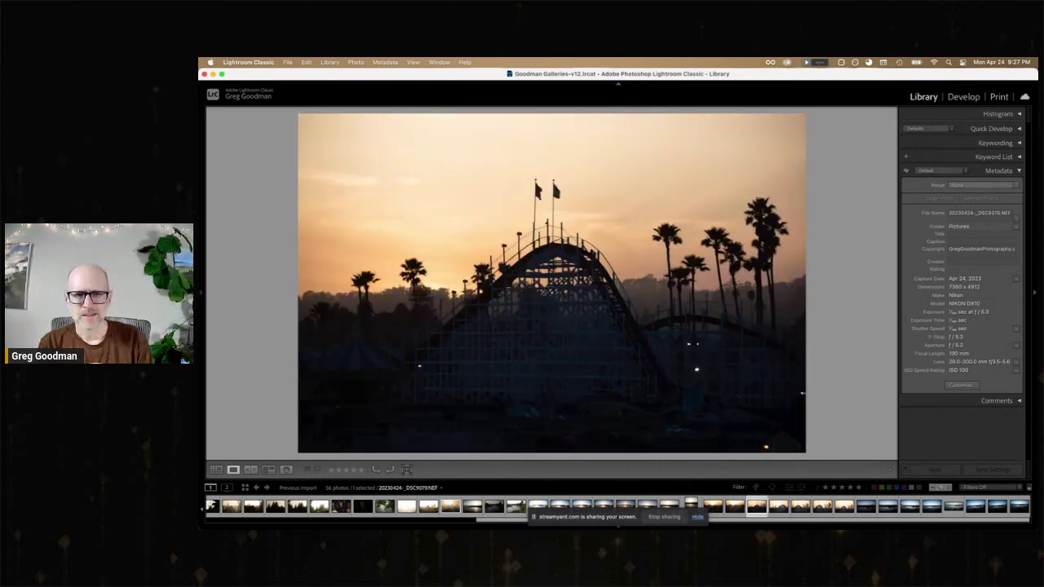
Step: Start developing 20230424-_DSC9079.NEF by raising the overall shadows to about +36
click(969, 96)
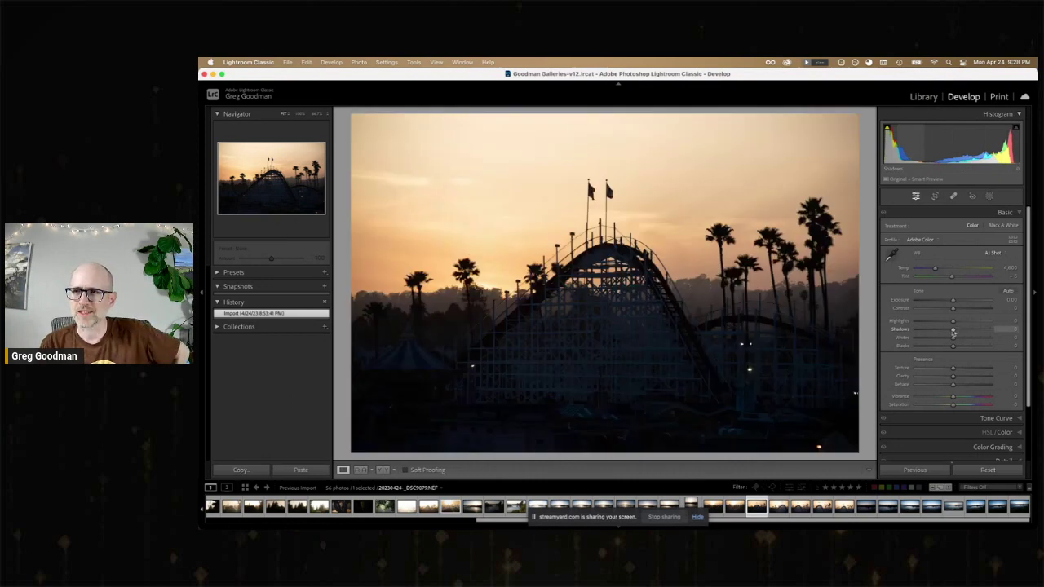
drag(952, 333, 966, 331)
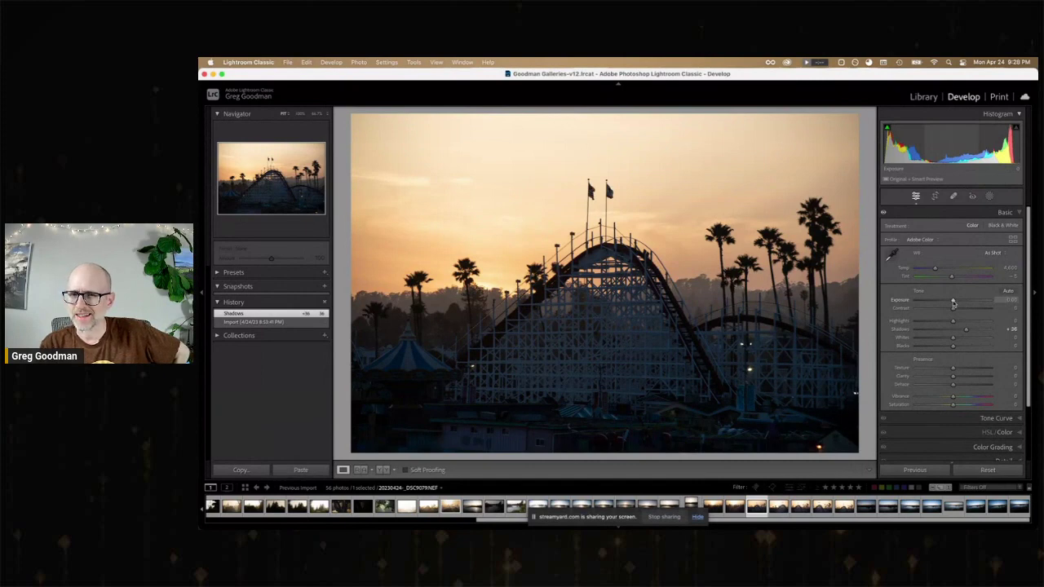
drag(953, 302, 953, 302)
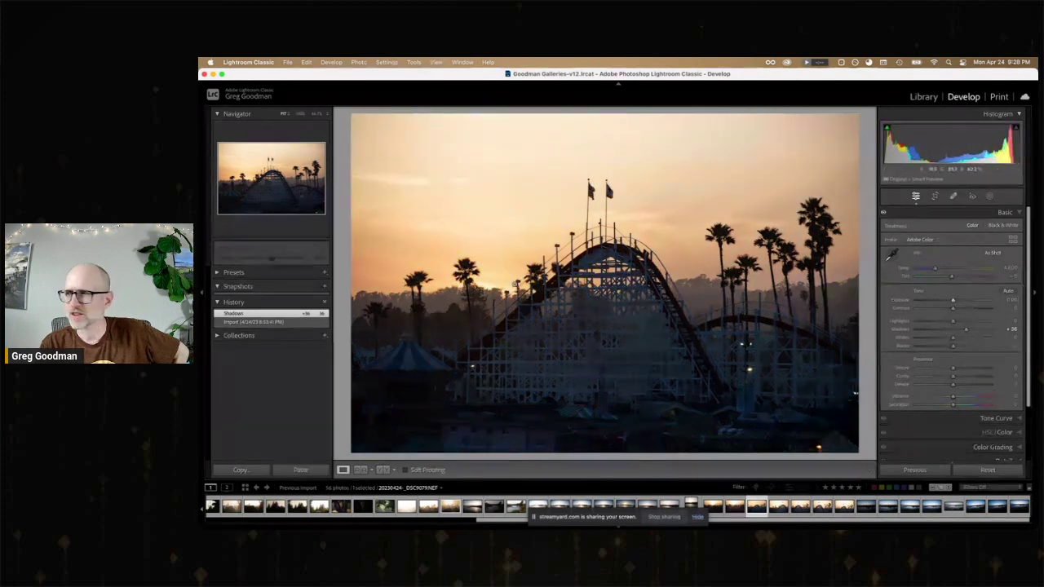
Step: Create a sky mask on the roller coaster photo and invert it to cover the foreground
click(989, 195)
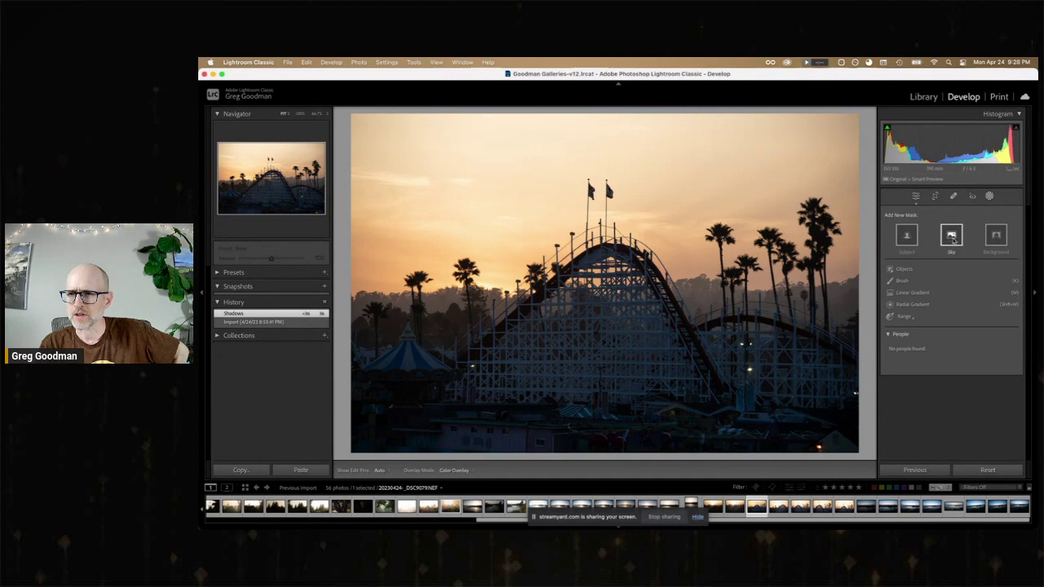
click(951, 236)
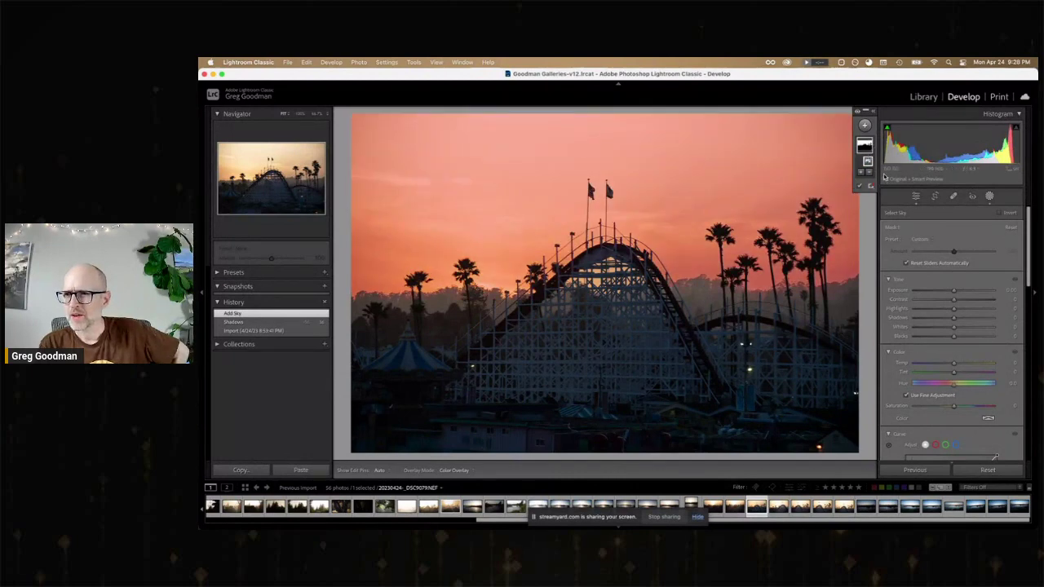
right_click(863, 146)
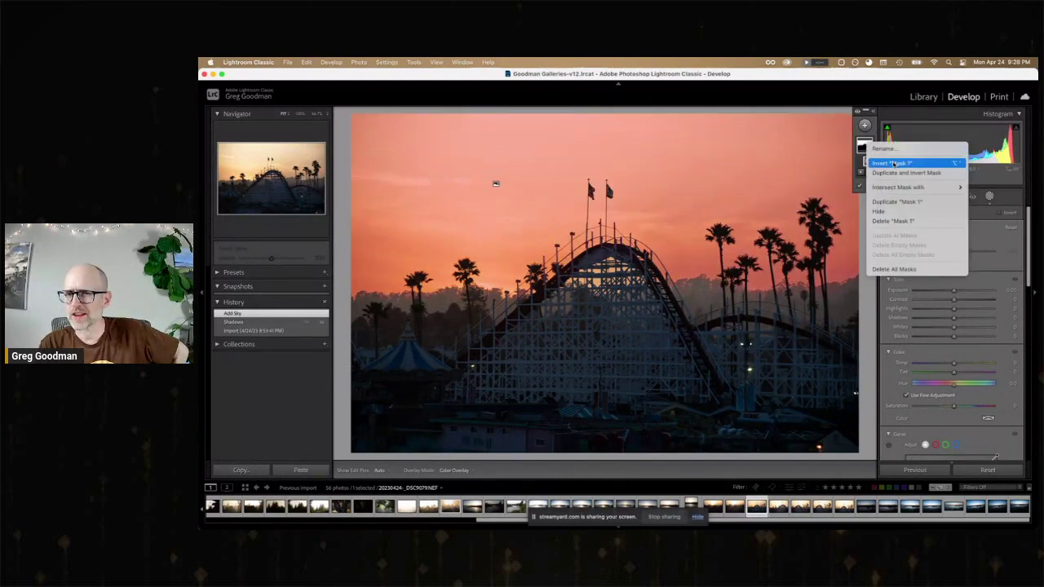
click(891, 163)
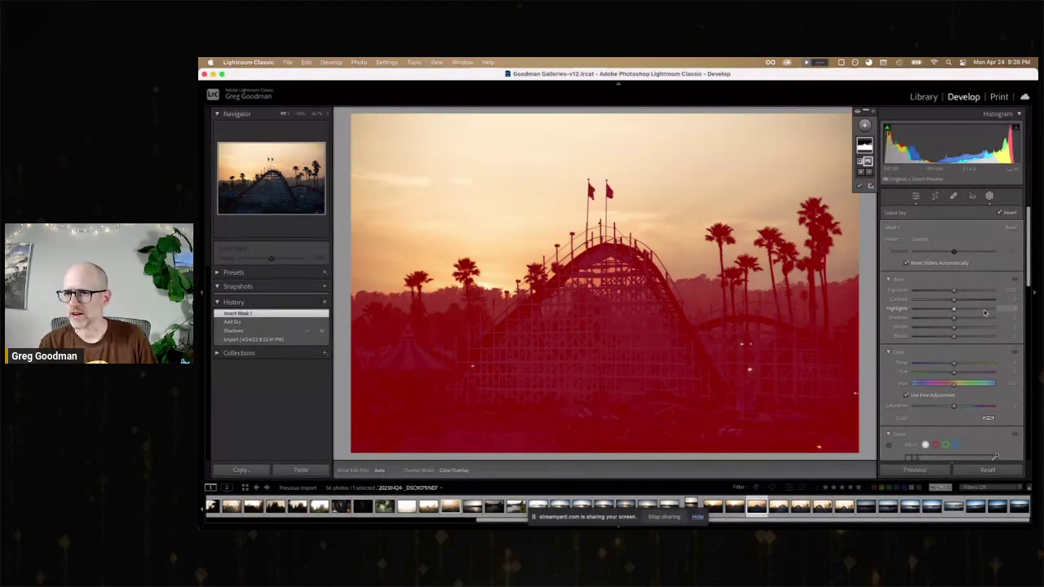
Step: Adjust the foreground mask with exposure about 0.74, shadows about 9, temperature 44, contrast about 43 and highlights about -21
drag(955, 292, 960, 320)
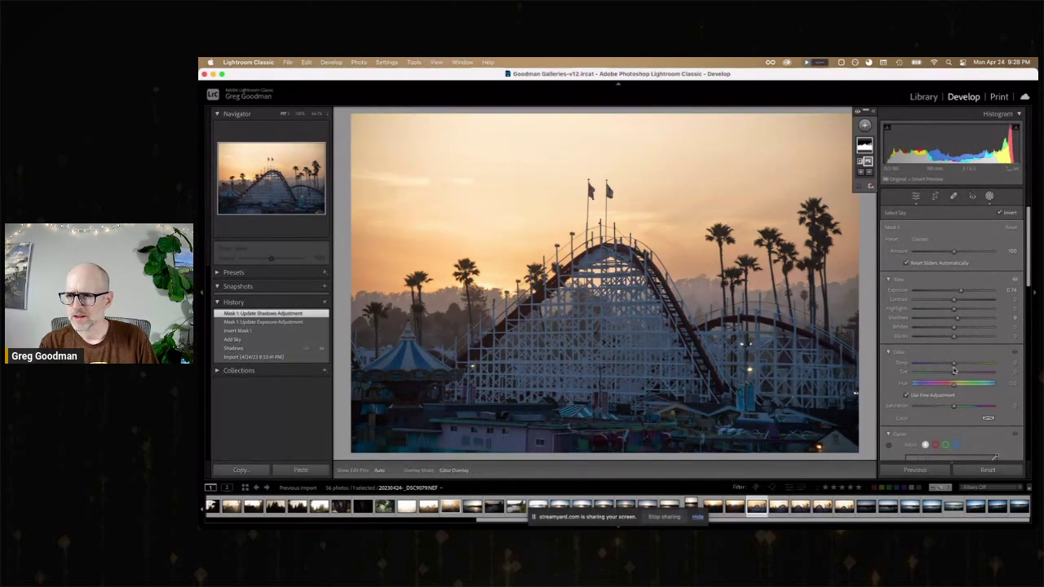
drag(954, 362, 970, 369)
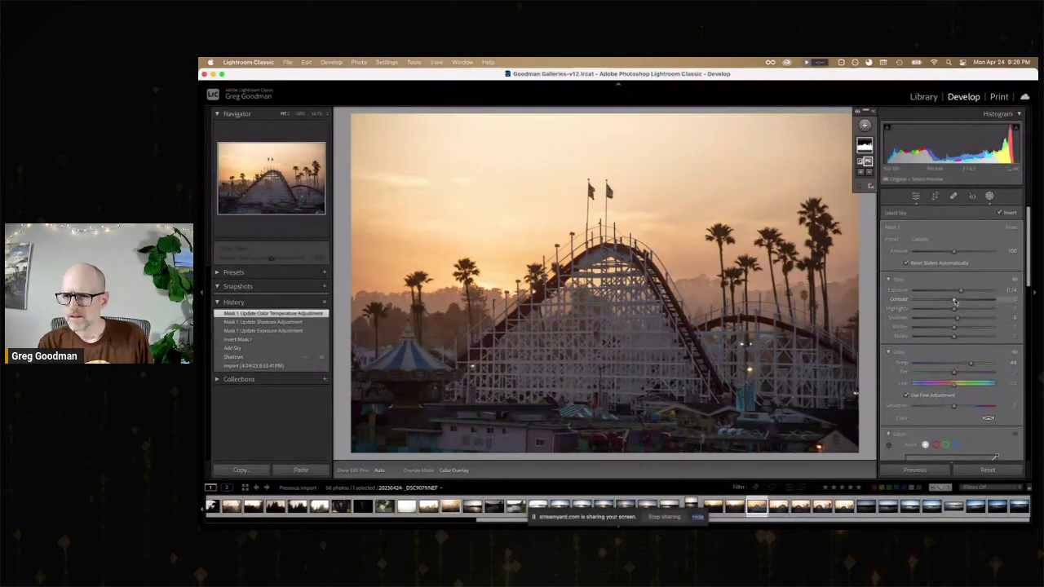
drag(954, 302, 969, 302)
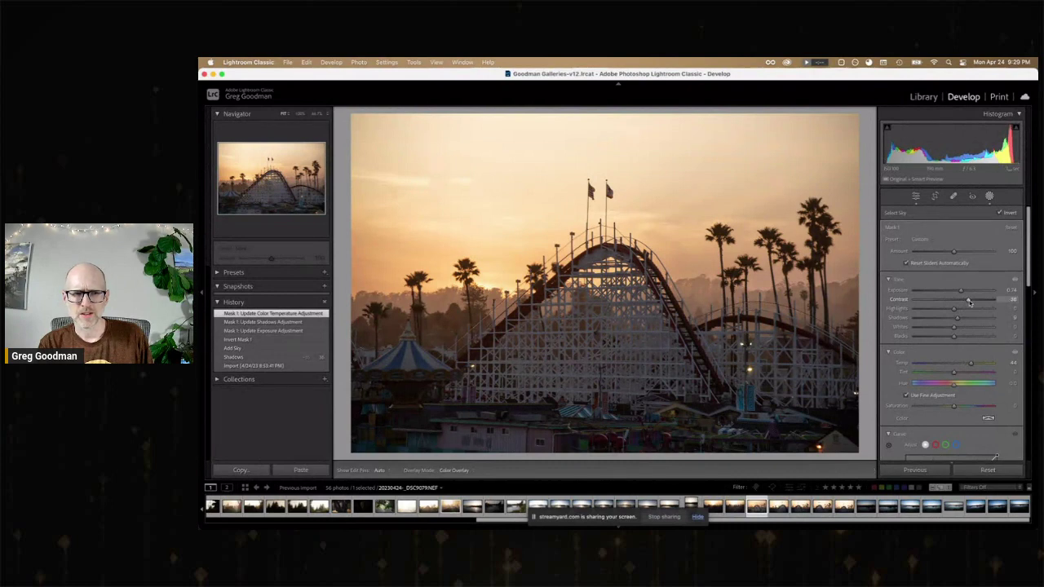
drag(970, 302, 969, 303)
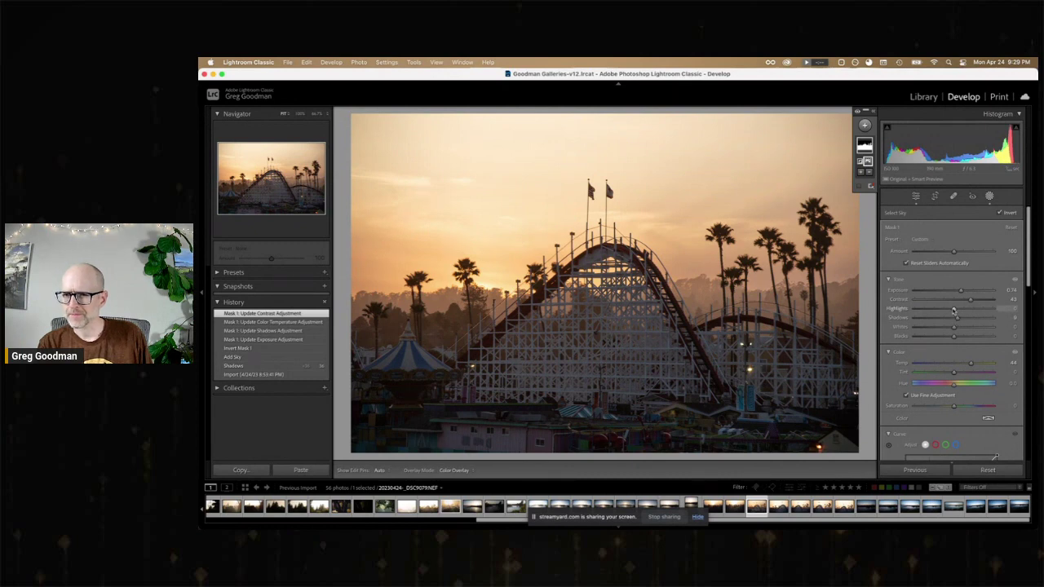
drag(954, 309, 945, 311)
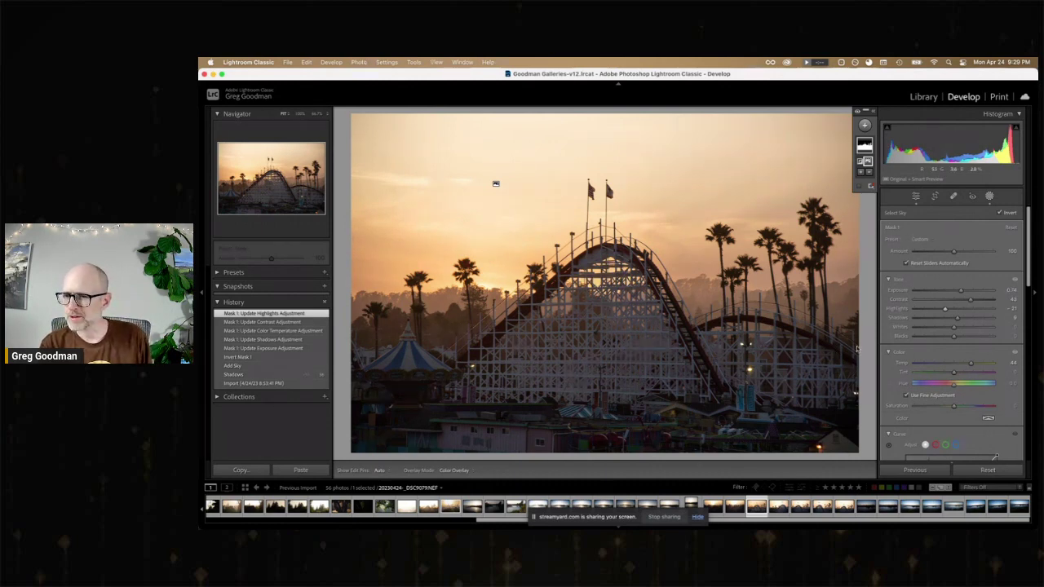
Step: Compare the masked roller coaster edit with its original import state twice, returning to the latest highlights adjustment
click(274, 381)
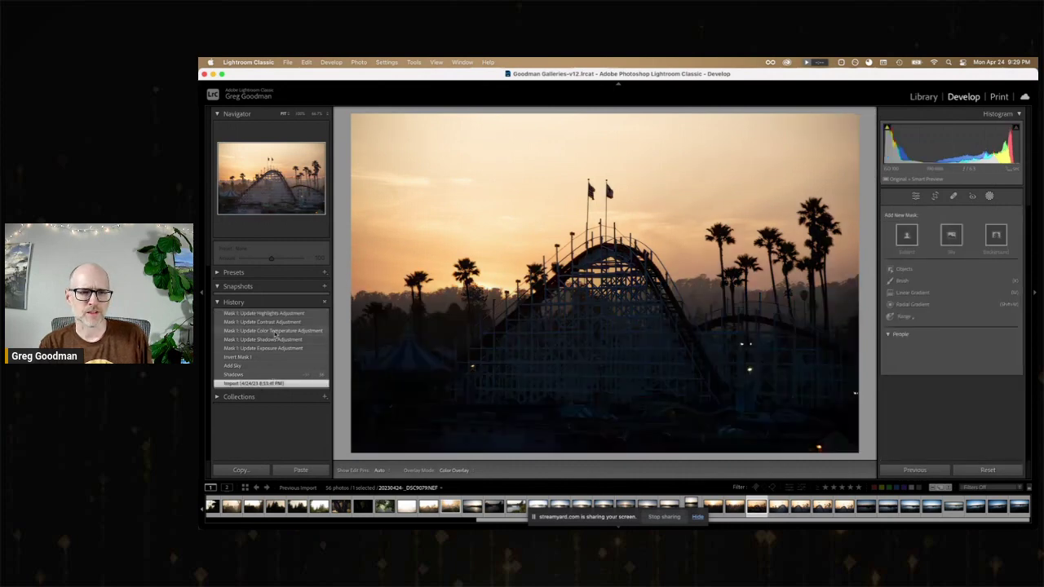
click(290, 314)
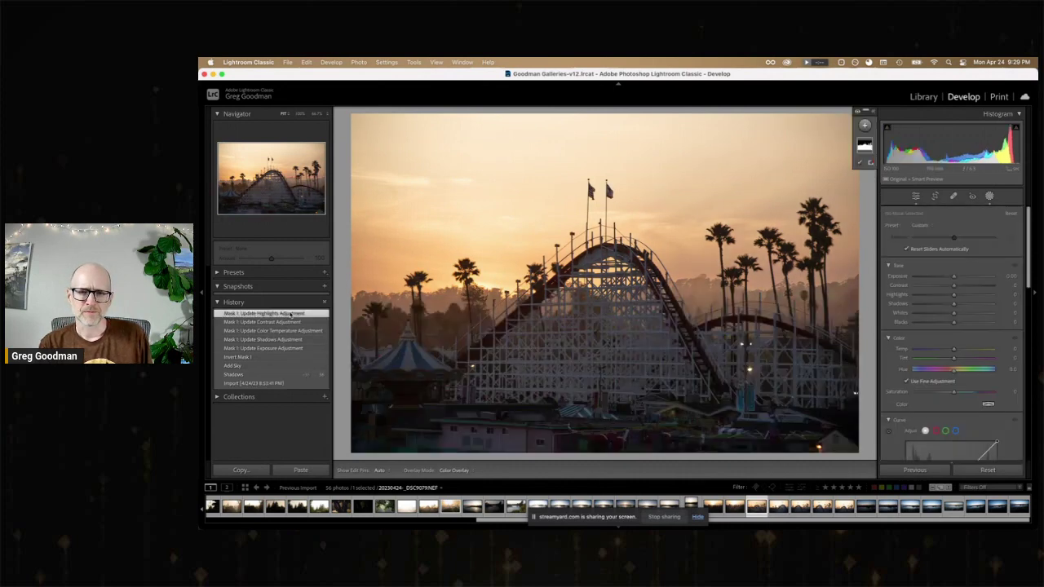
click(292, 384)
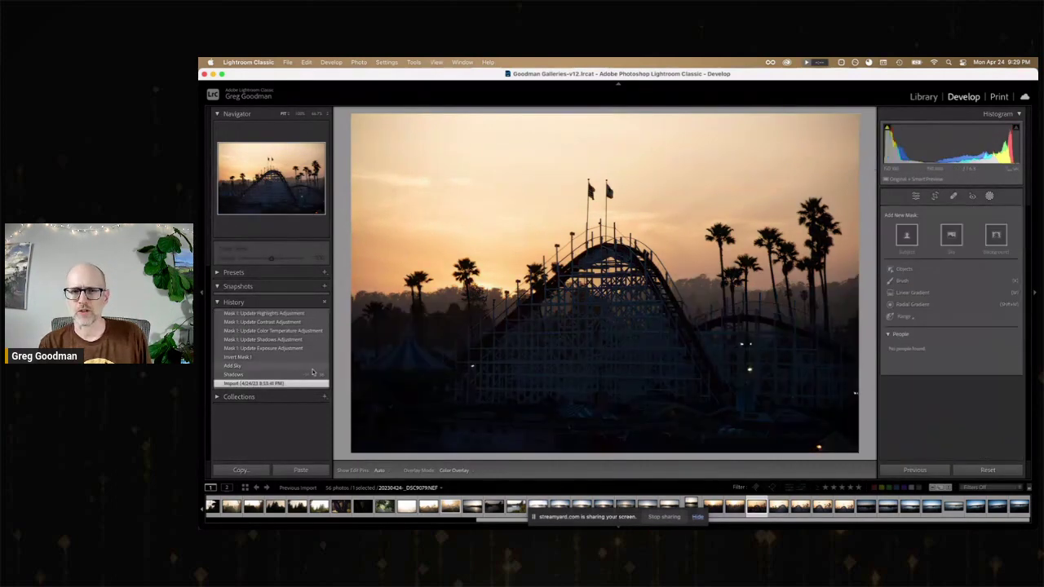
click(287, 314)
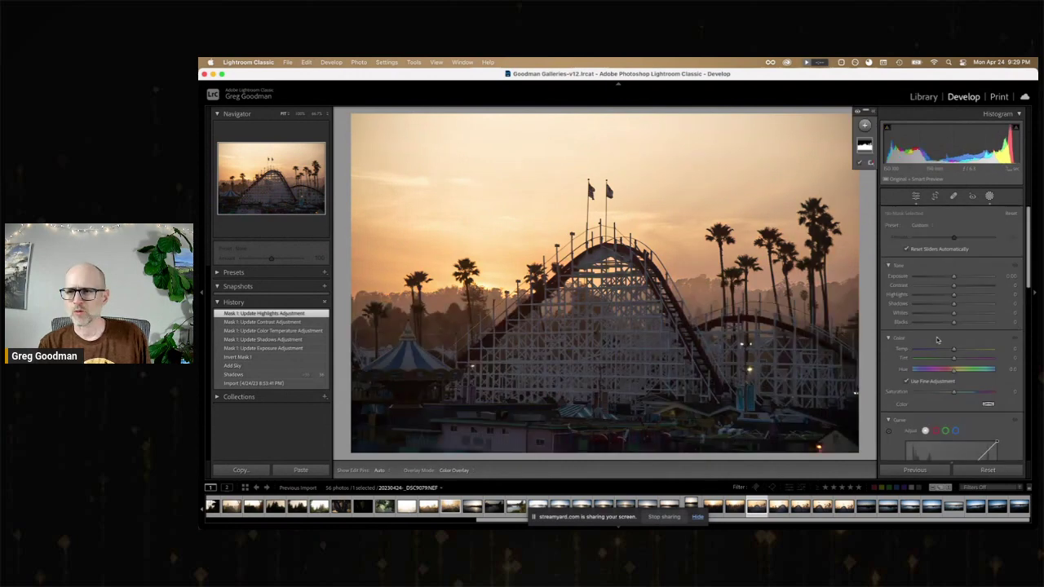
Step: Reselect the inverted sky mask and lower the foreground exposure to about 0.25
click(495, 184)
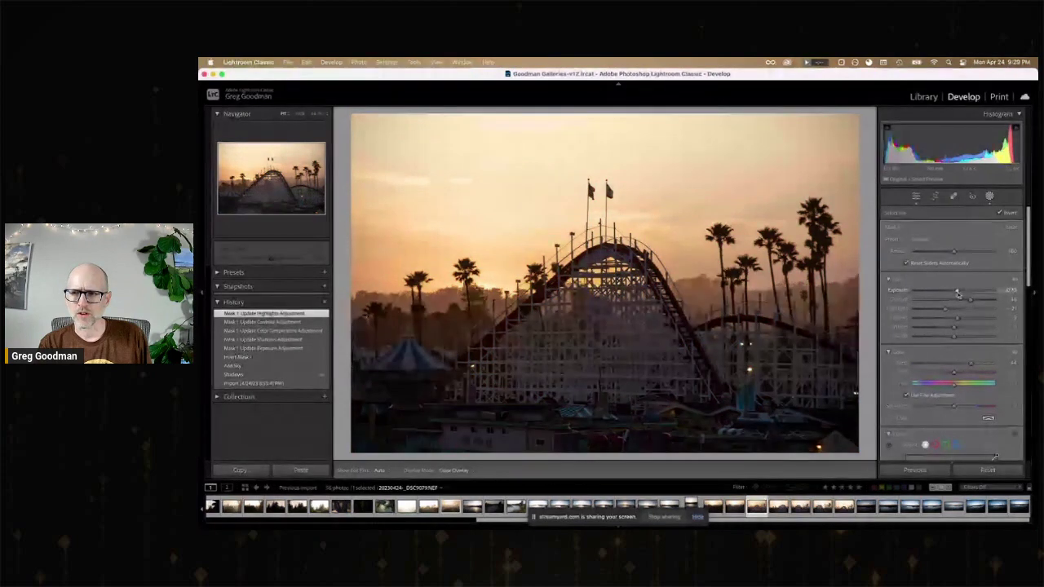
drag(957, 293, 955, 293)
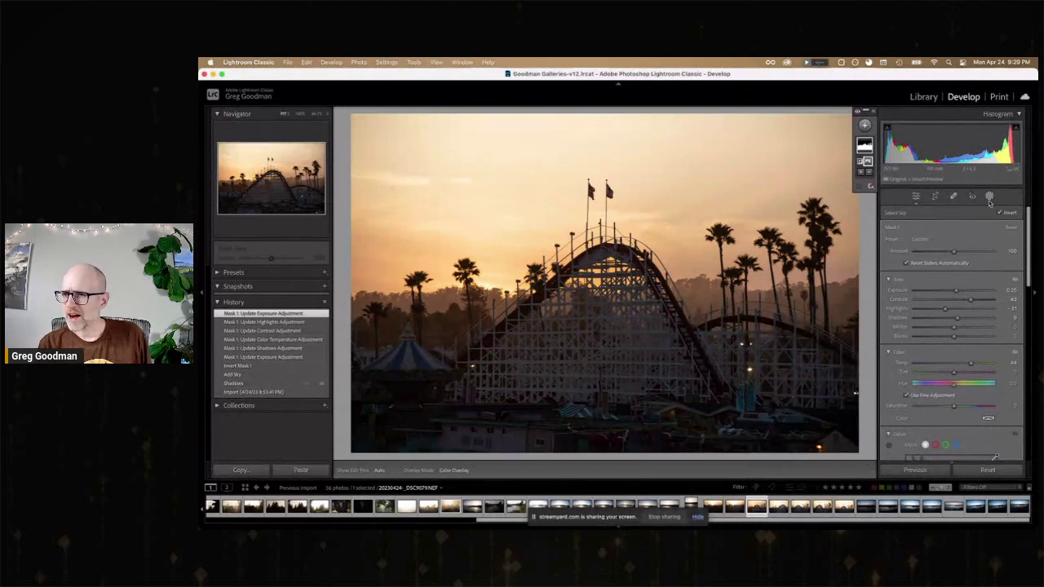
Step: Add a separate sky mask with highlights at about -38 and a slightly warmer temperature of about 8
click(865, 125)
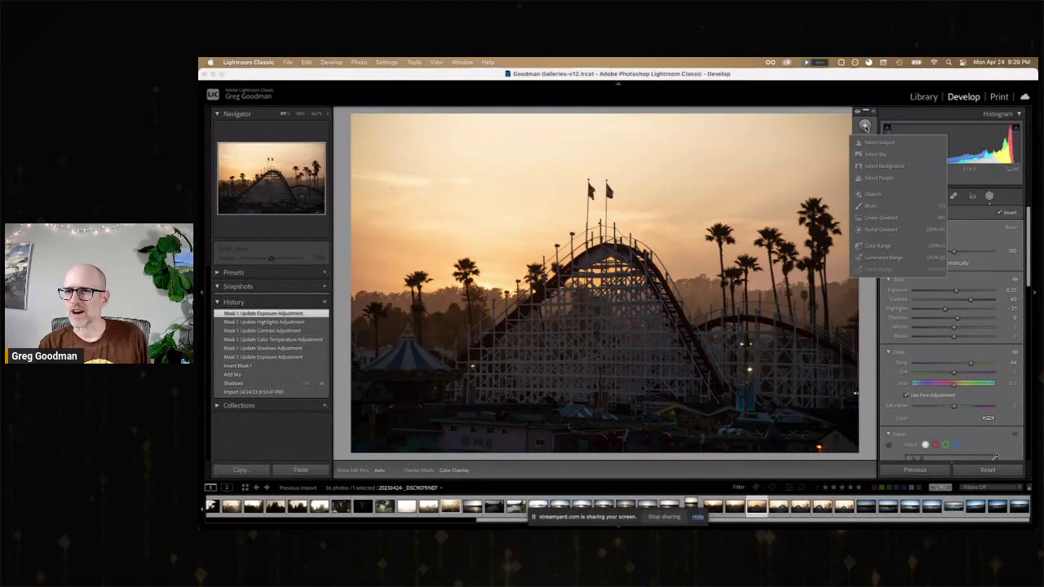
click(866, 153)
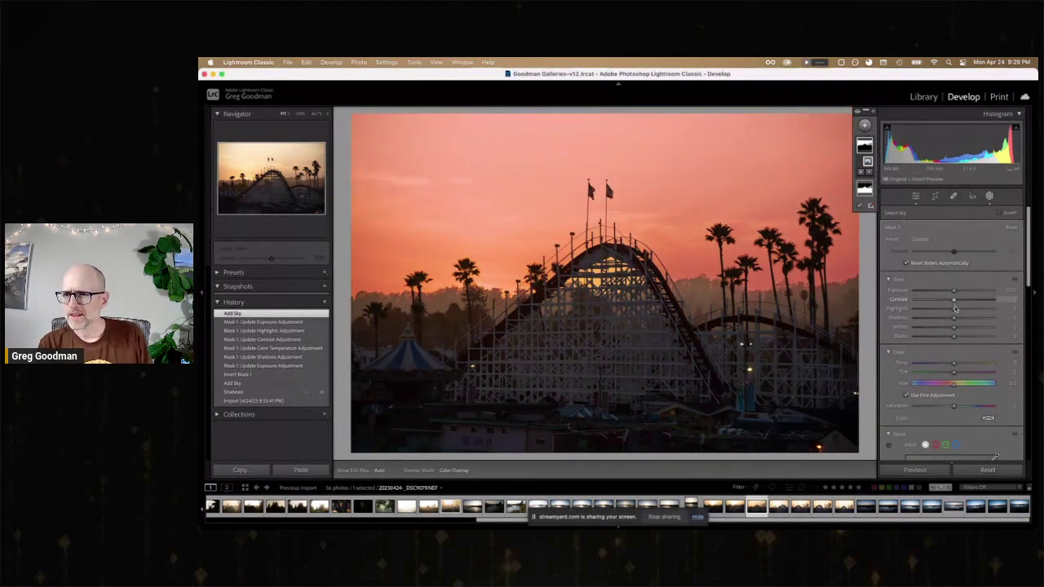
drag(955, 309, 939, 313)
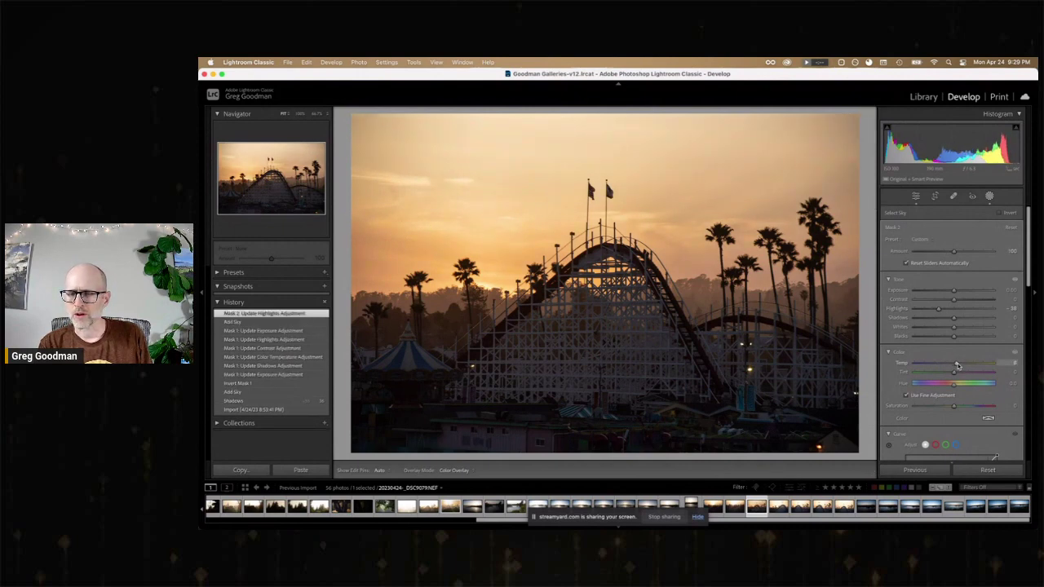
drag(958, 365, 950, 365)
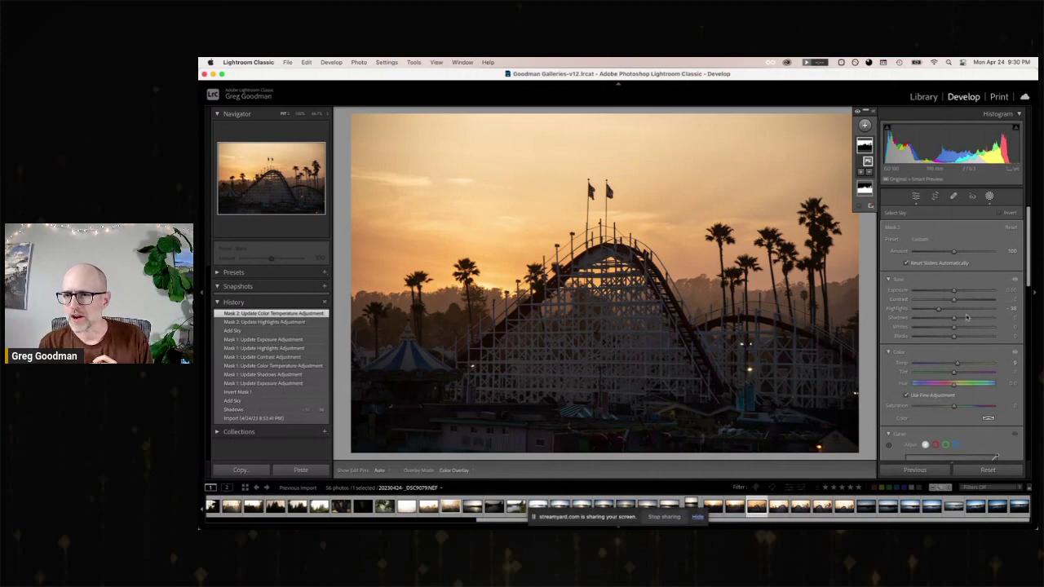
Step: Refine the sky mask with shadows at about -25, exposure at about -0.10 and slightly increased contrast
drag(954, 320, 944, 320)
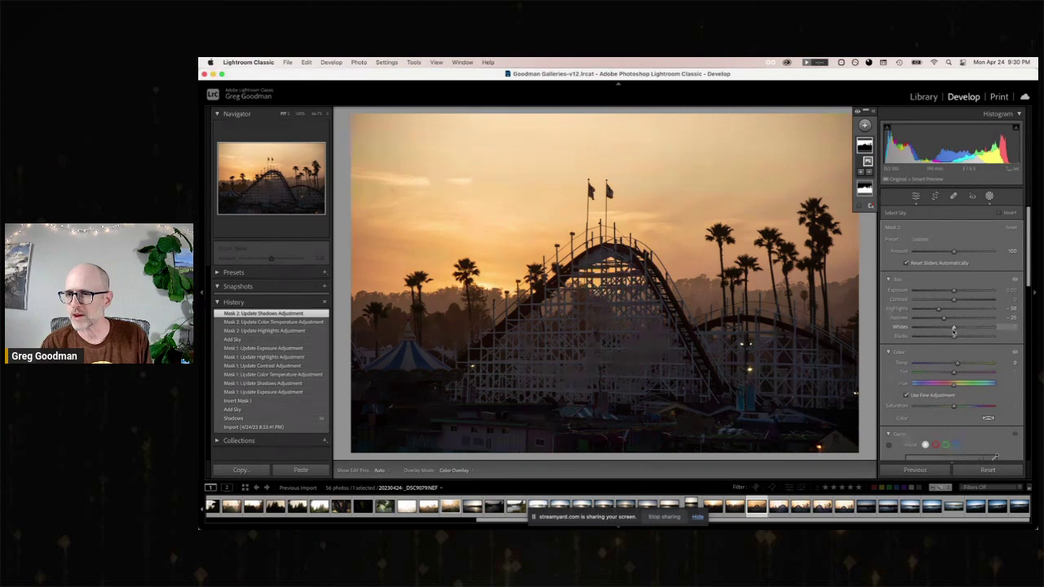
drag(952, 292, 951, 294)
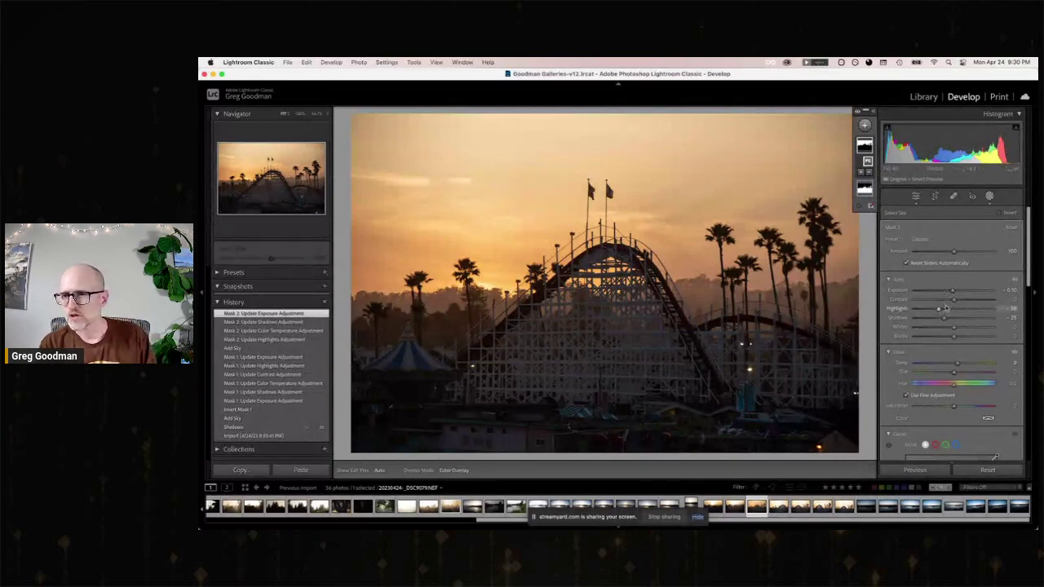
drag(954, 300, 941, 304)
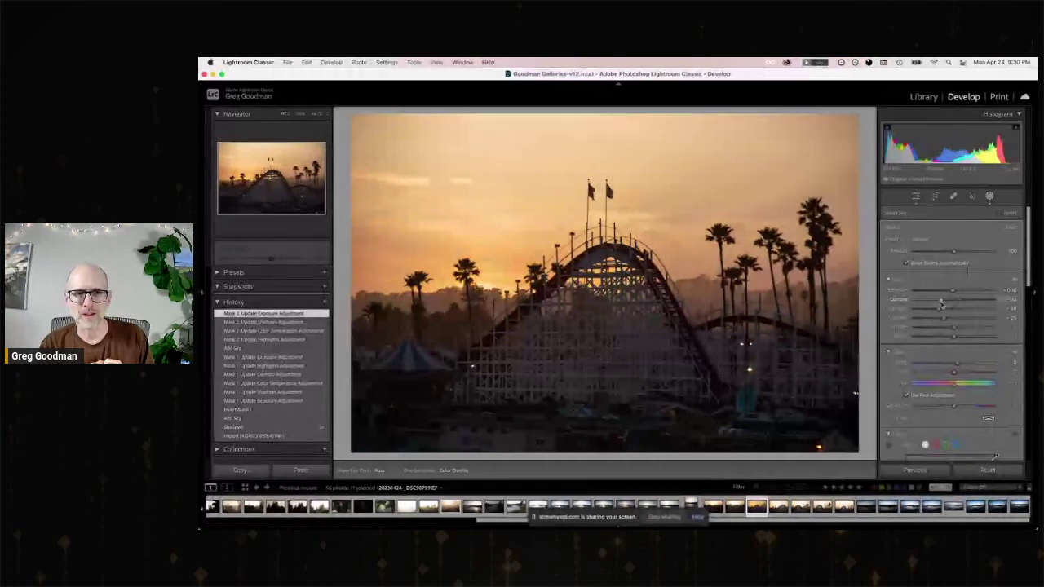
drag(941, 304, 941, 304)
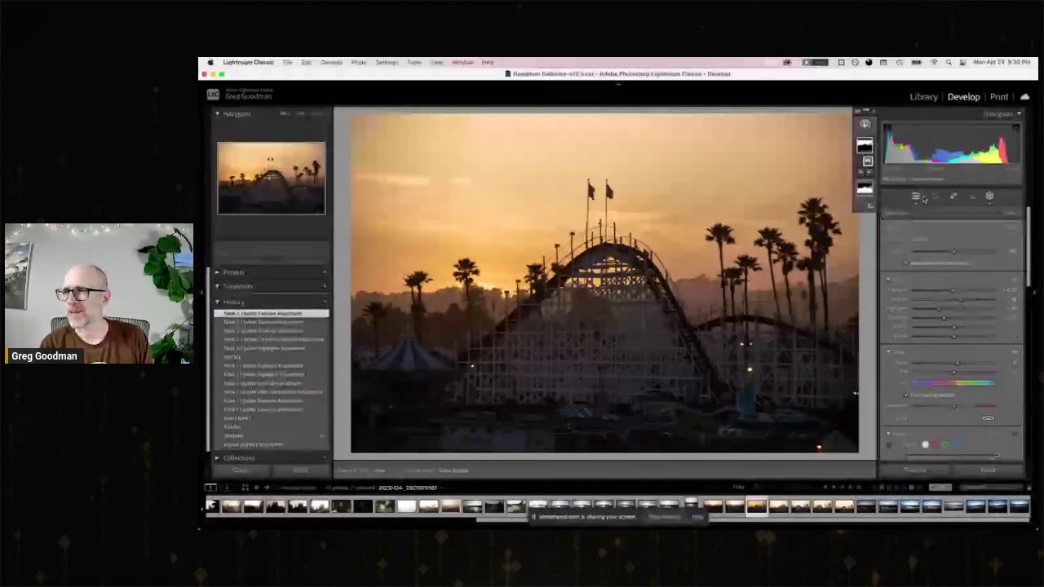
Step: Heal the spot in the upper-left sky and the stray bright lights near the photo's lower-right corner and right edge
click(953, 196)
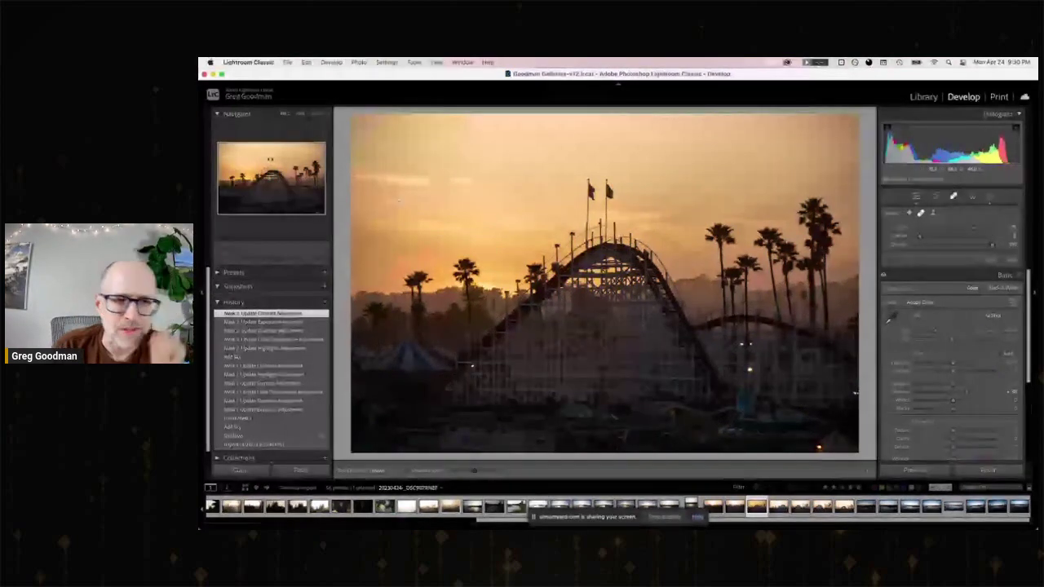
click(426, 209)
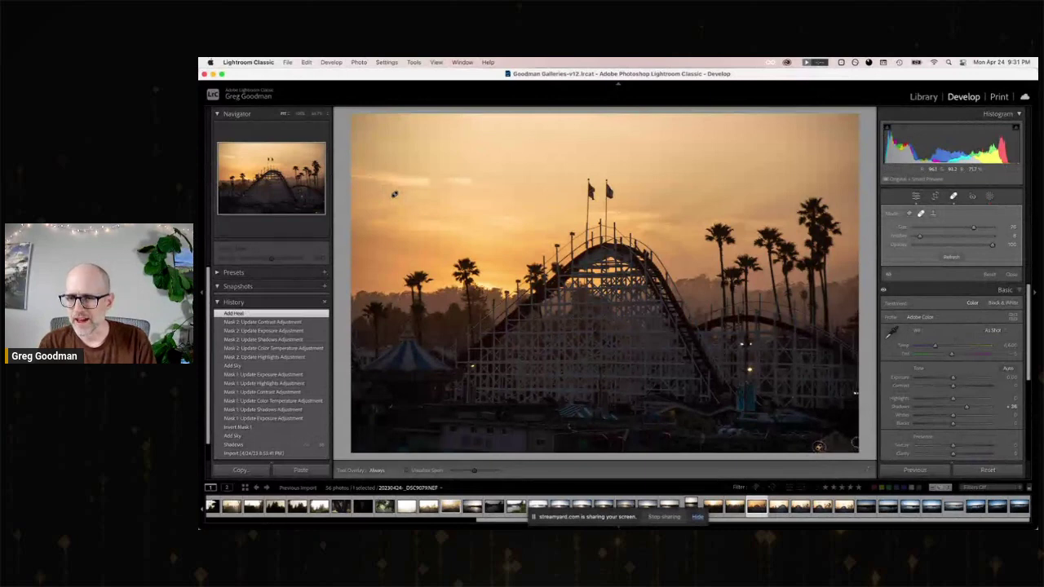
click(833, 404)
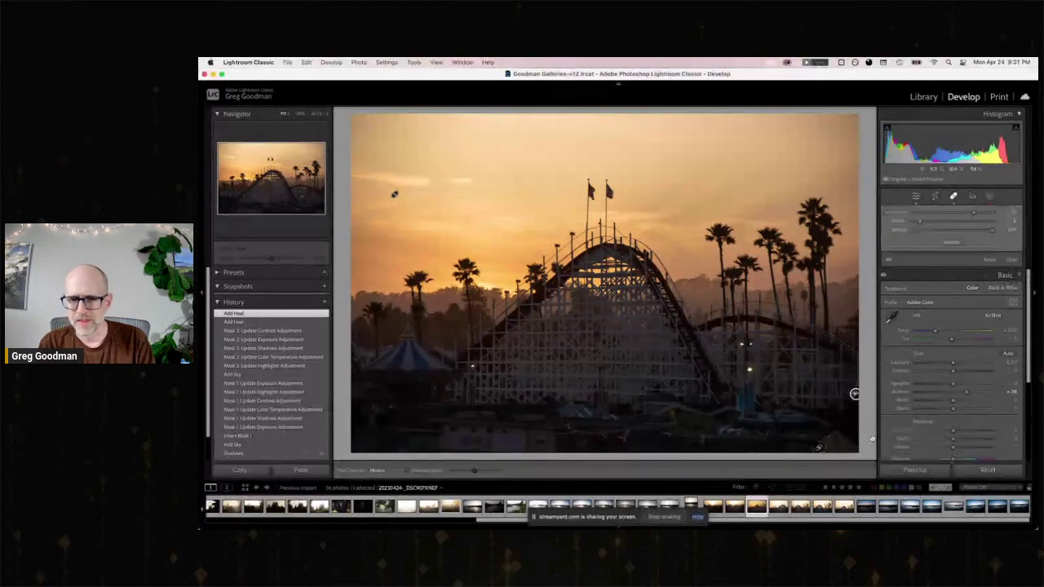
click(855, 394)
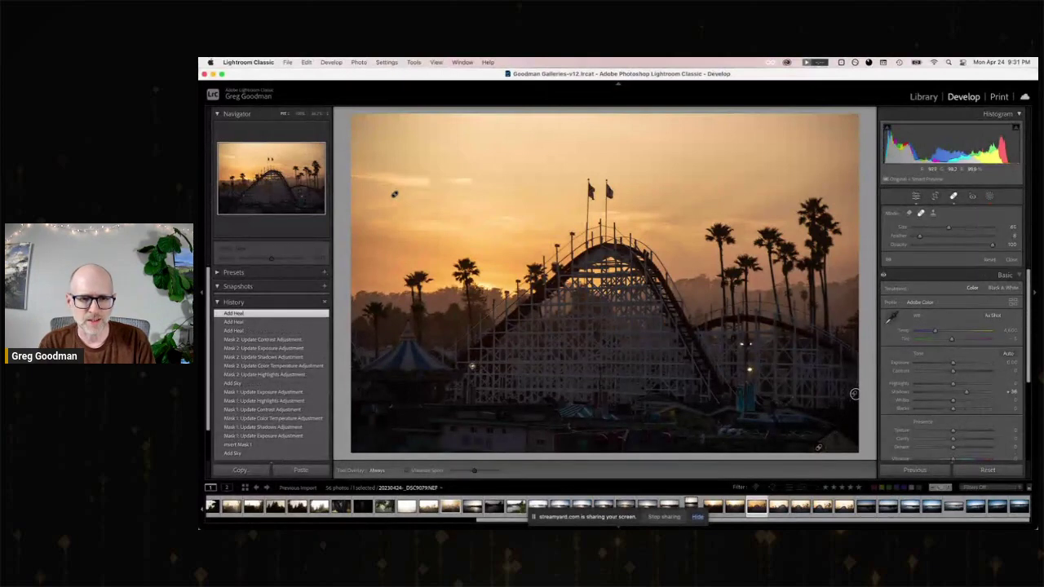
Step: Heal the bright lights on the roller coaster's right-hand structure and the distracting spot at the lower left below the striped tent
click(748, 370)
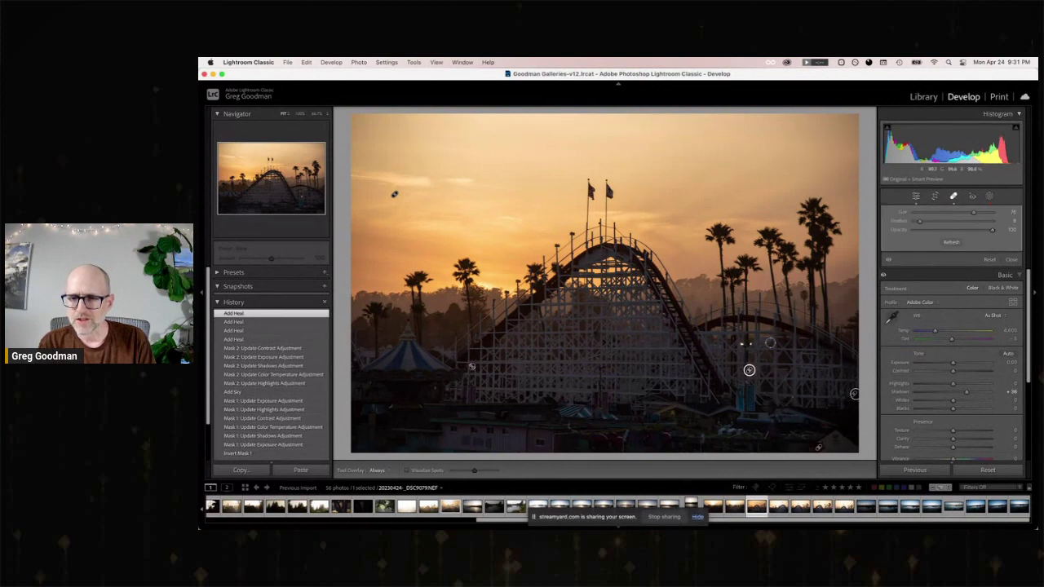
click(749, 345)
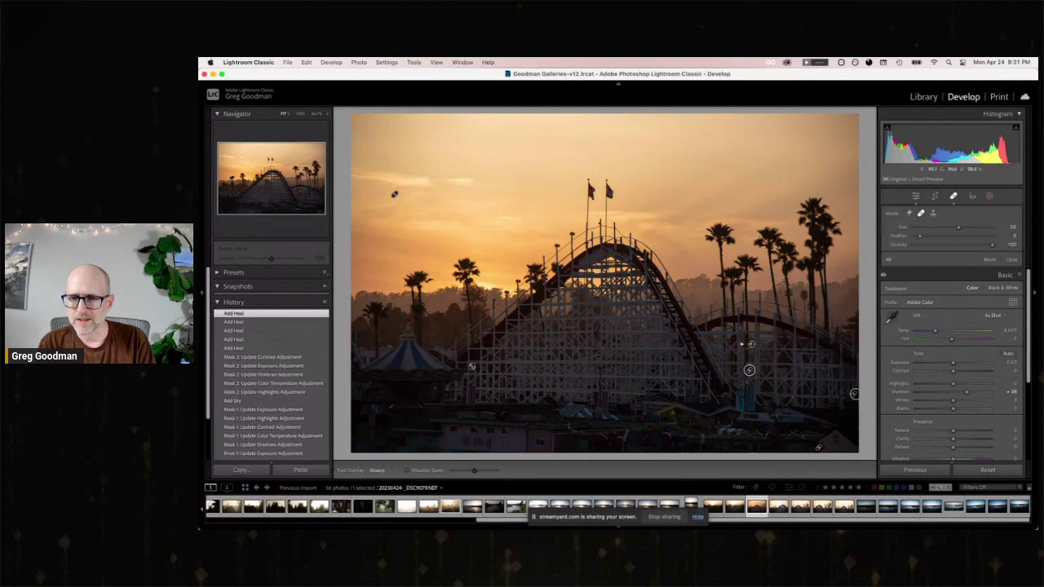
click(751, 344)
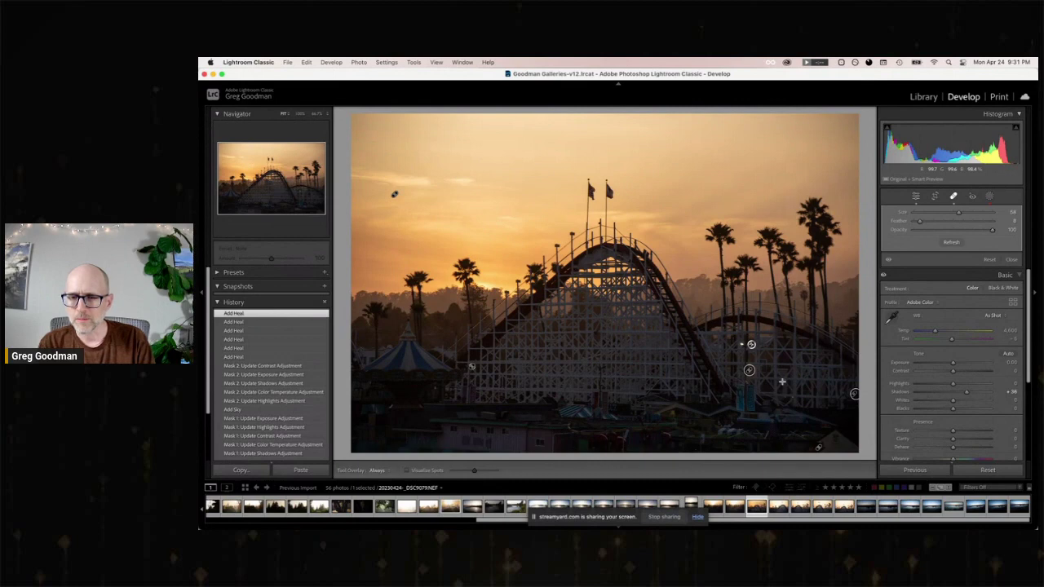
click(779, 381)
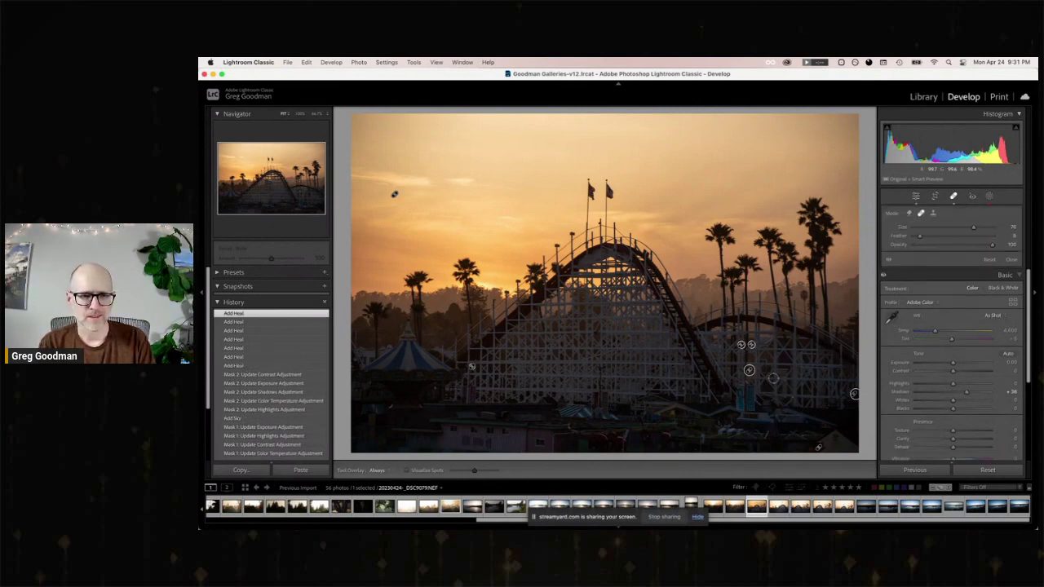
scroll(436, 387, down, 3)
click(435, 389)
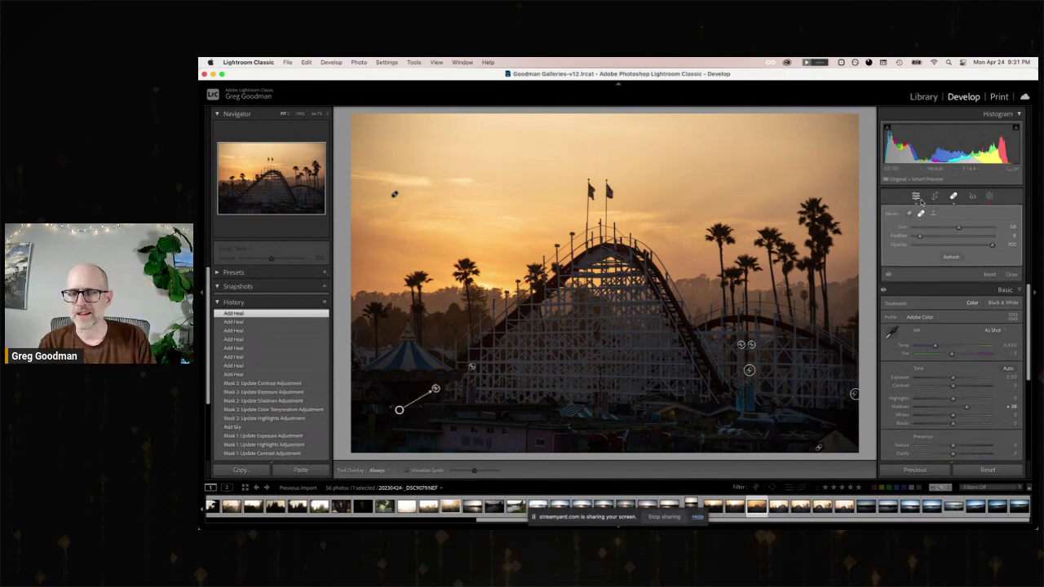
Step: Compare the healed roller coaster edit with its original import state, returning to the latest heal
scroll(293, 424, down, 3)
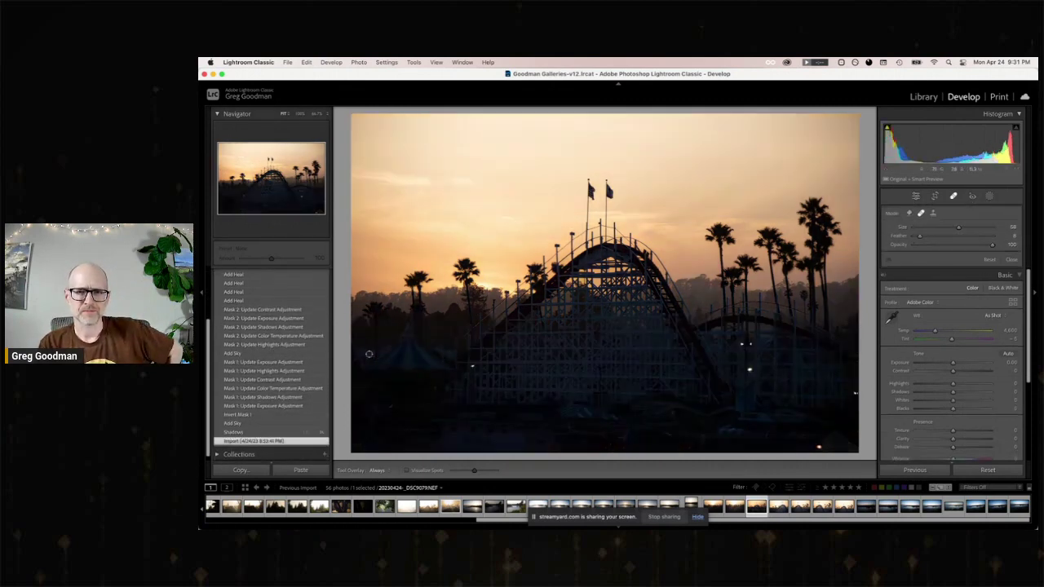
scroll(303, 348, up, 3)
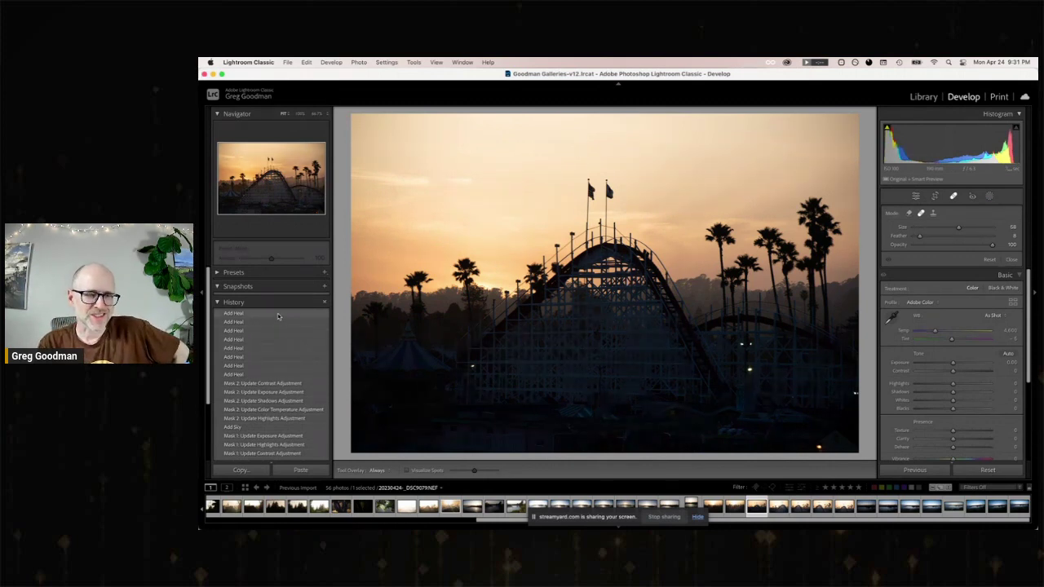
click(277, 315)
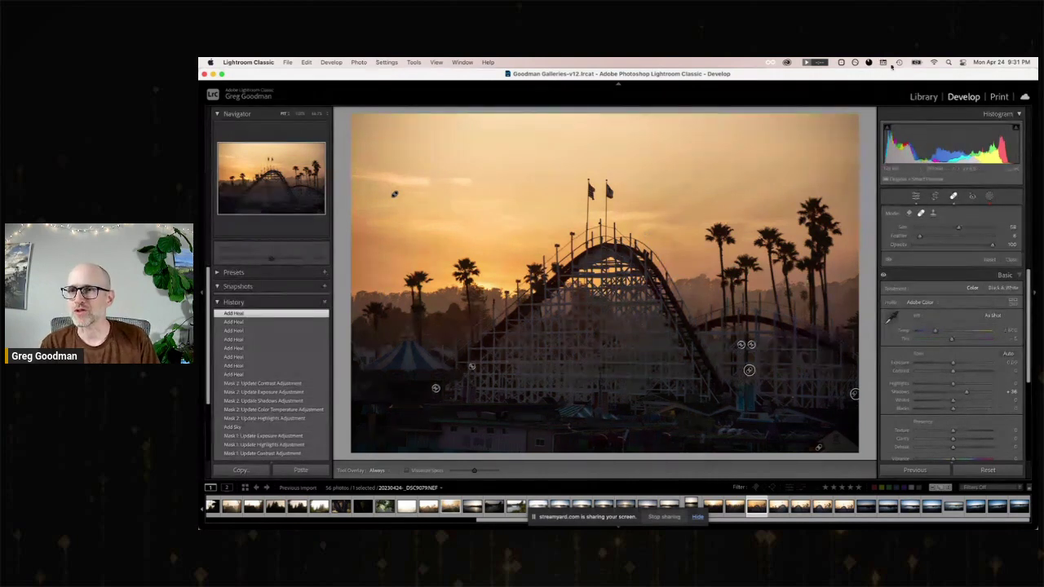
Step: Flag the edited roller coaster photo and the panoramic river photo, number 53, as picks in the library grid
click(925, 97)
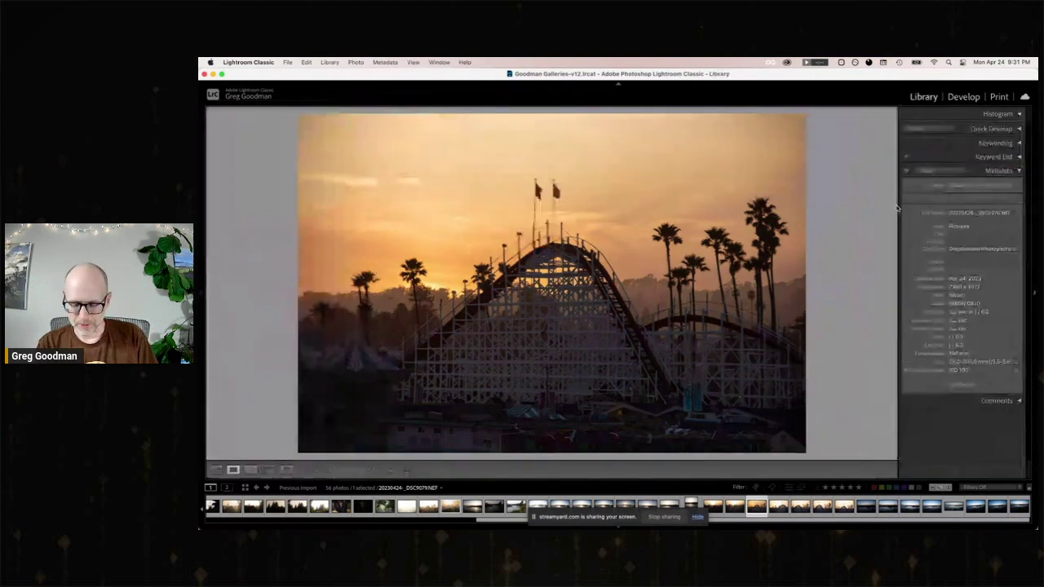
key(g)
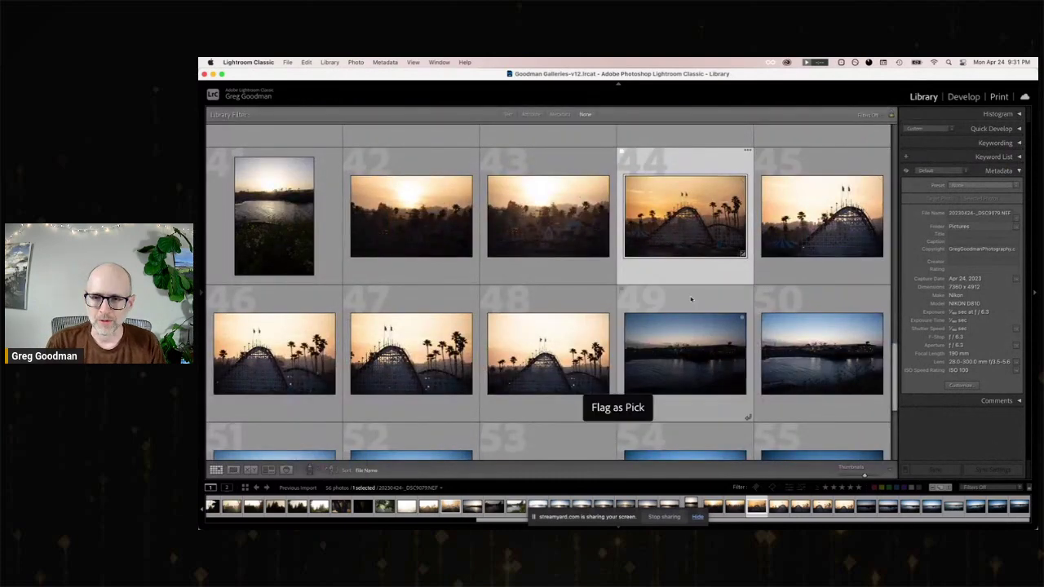
scroll(685, 269, down, 4)
click(581, 300)
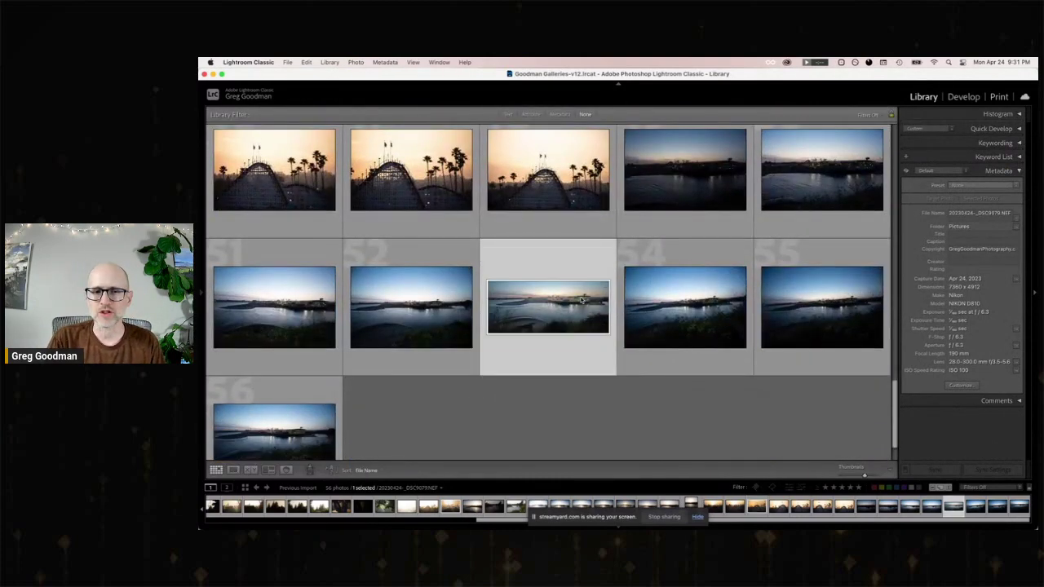
scroll(582, 300, up, 3)
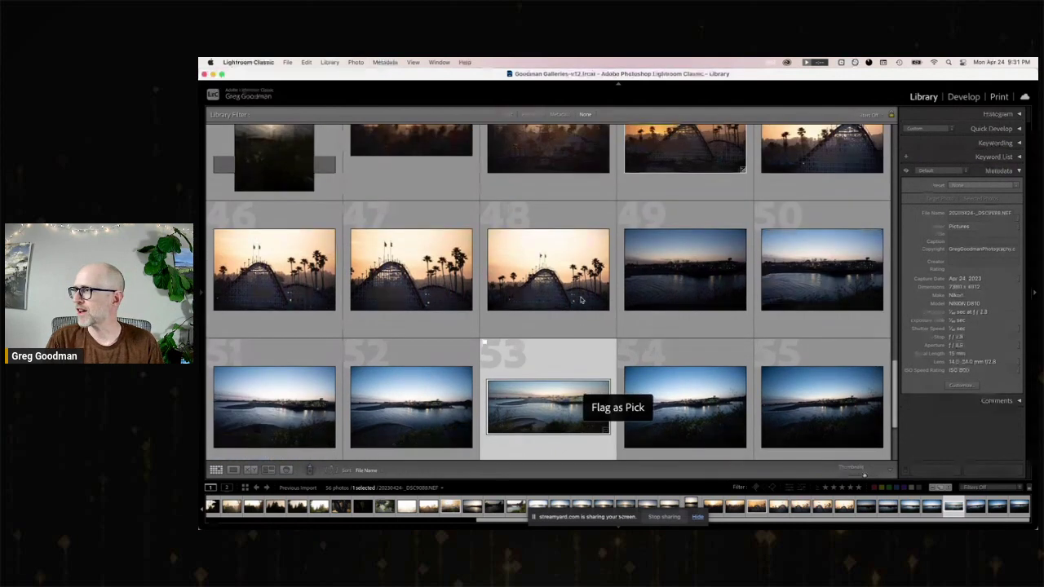
Step: Browse back through the grid and preview the vertical river sunset photo, number 41, full size before returning to the grid
scroll(582, 300, up, 3)
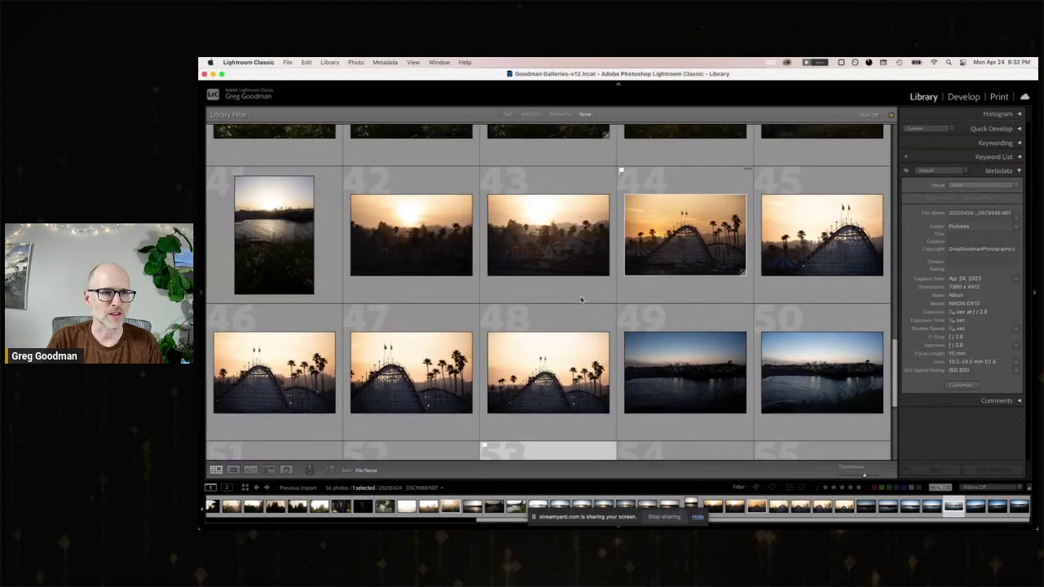
scroll(582, 295, up, 3)
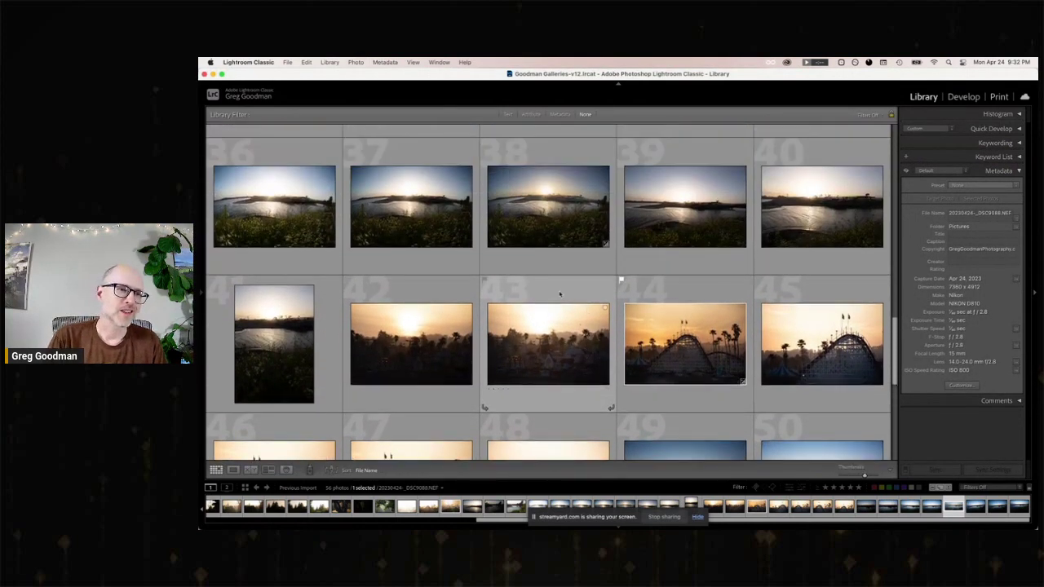
double_click(306, 341)
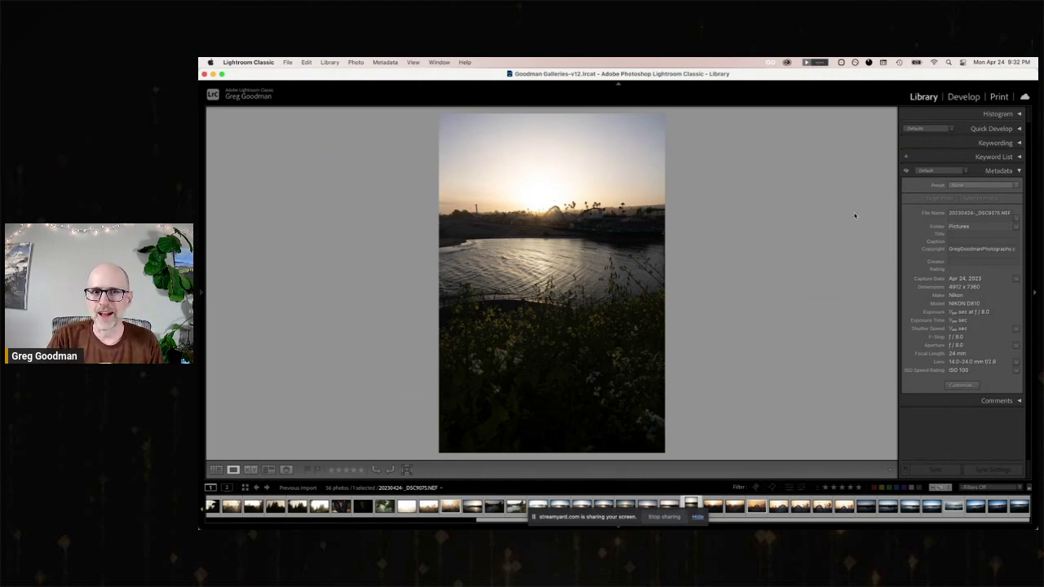
key(g)
Step: Open the wide river sunset photo, number 34, for developing
scroll(620, 275, up, 3)
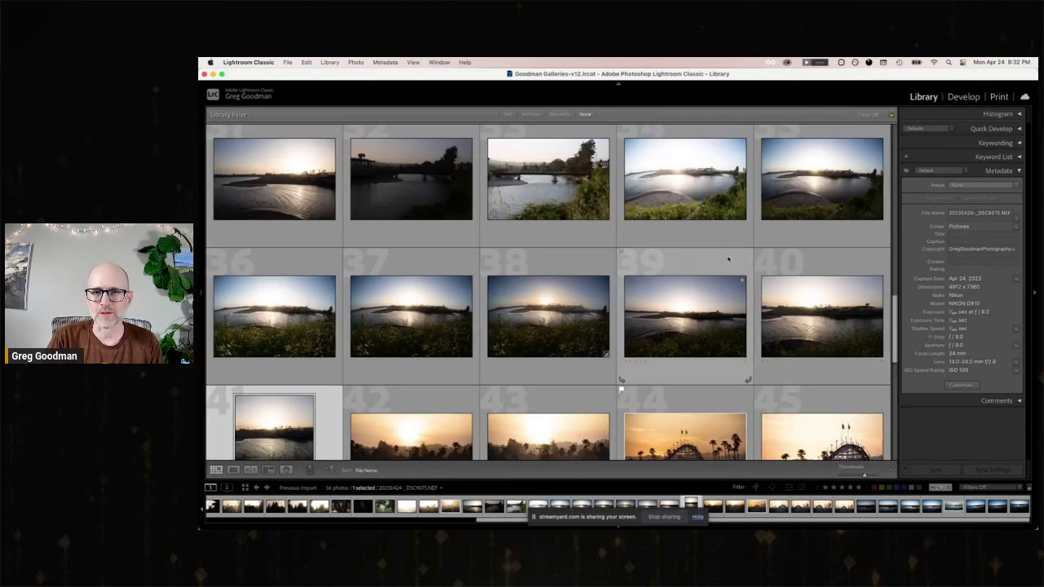
double_click(710, 197)
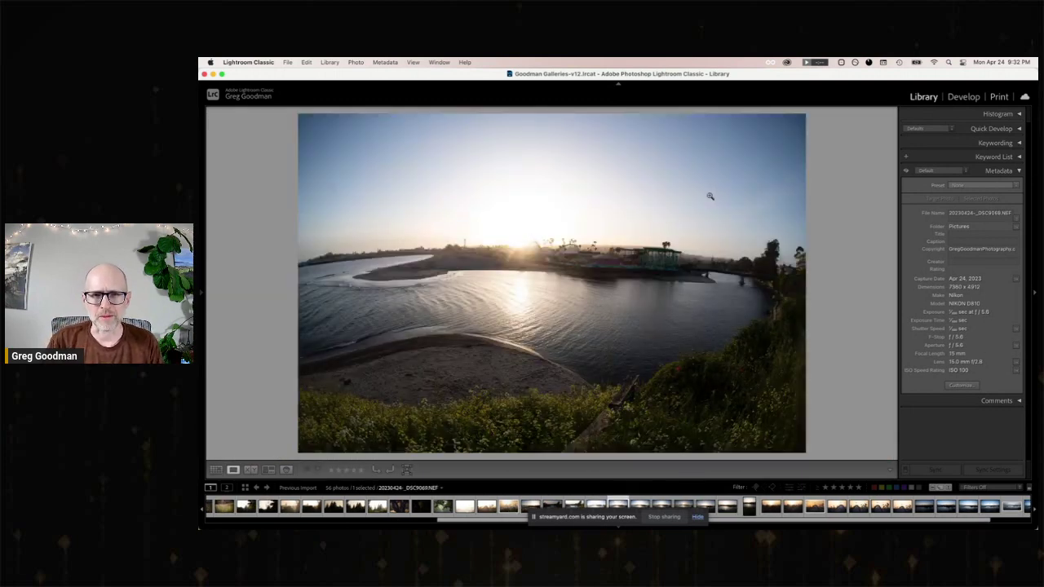
click(966, 97)
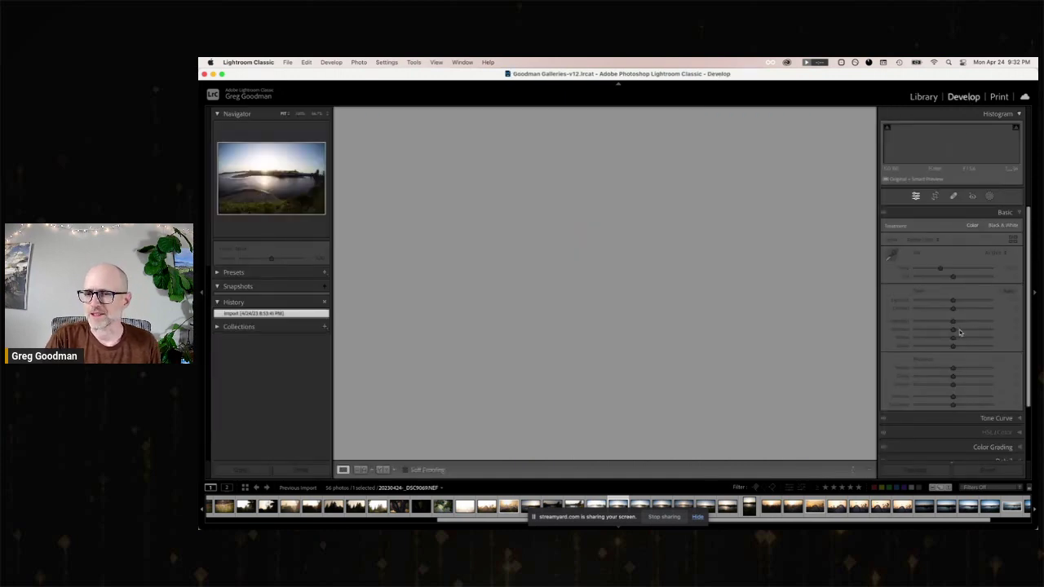
Step: Set the river photo's shadows to +80, highlights to -100, exposure to -0.10 and contrast to about +11, with a slightly warmer temperature
drag(960, 331, 902, 326)
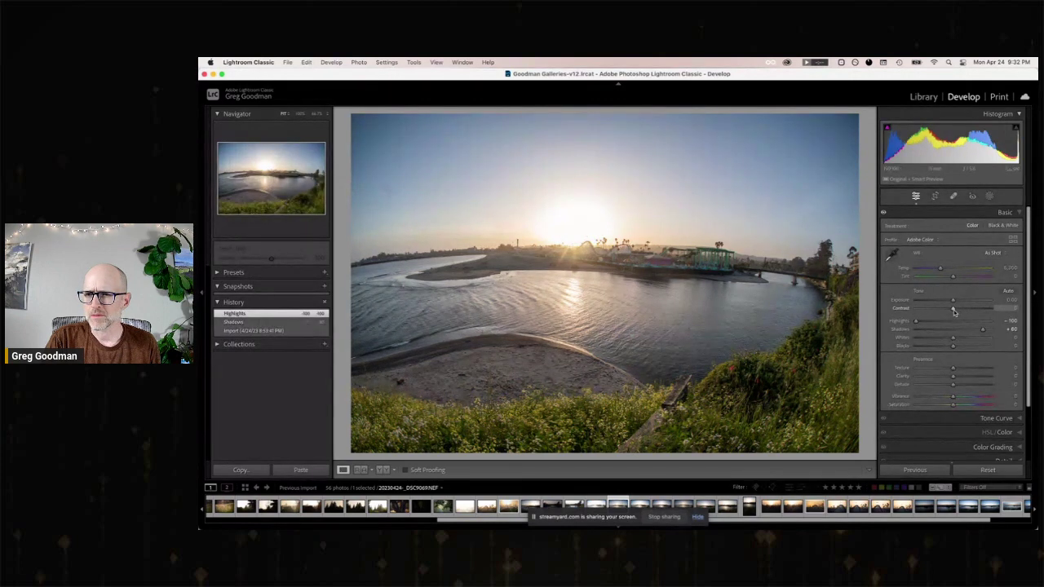
drag(953, 304, 952, 305)
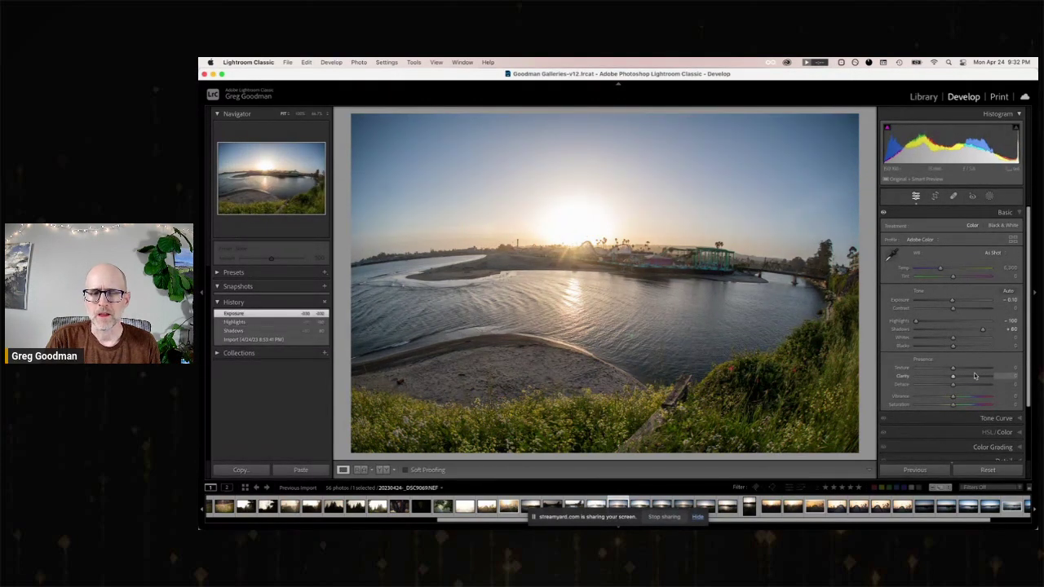
drag(940, 269, 944, 271)
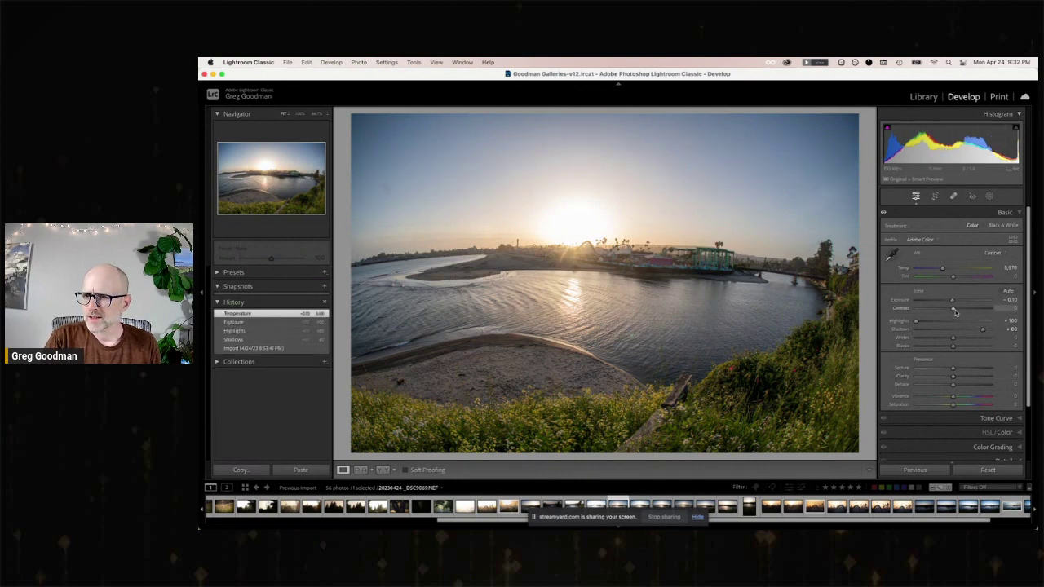
drag(955, 313, 959, 313)
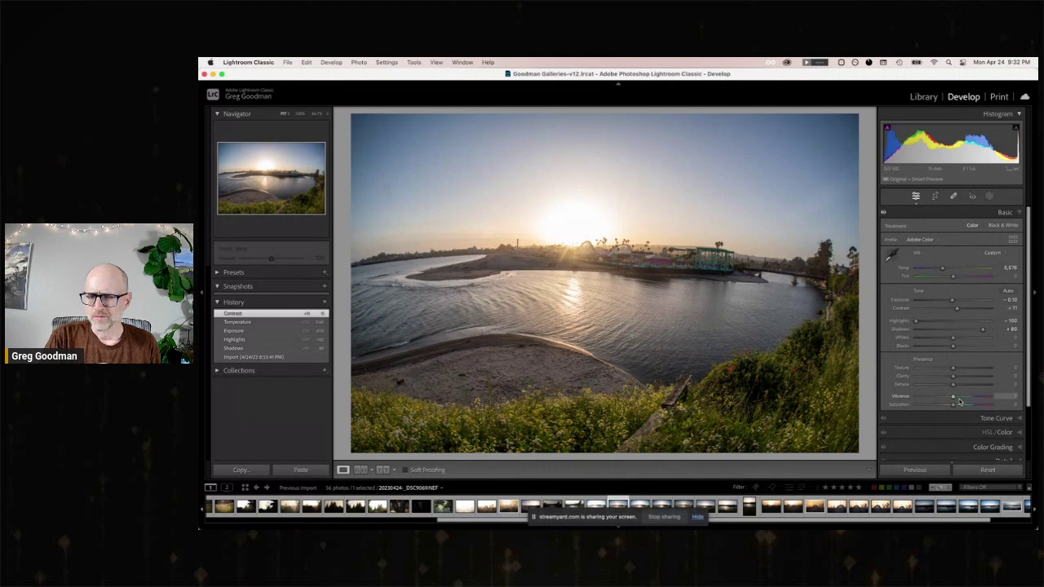
Step: Remove chromatic aberration and enable lens profile corrections, switching the Sigma fisheye profile off and back on to compare
scroll(992, 428, down, 2)
click(992, 409)
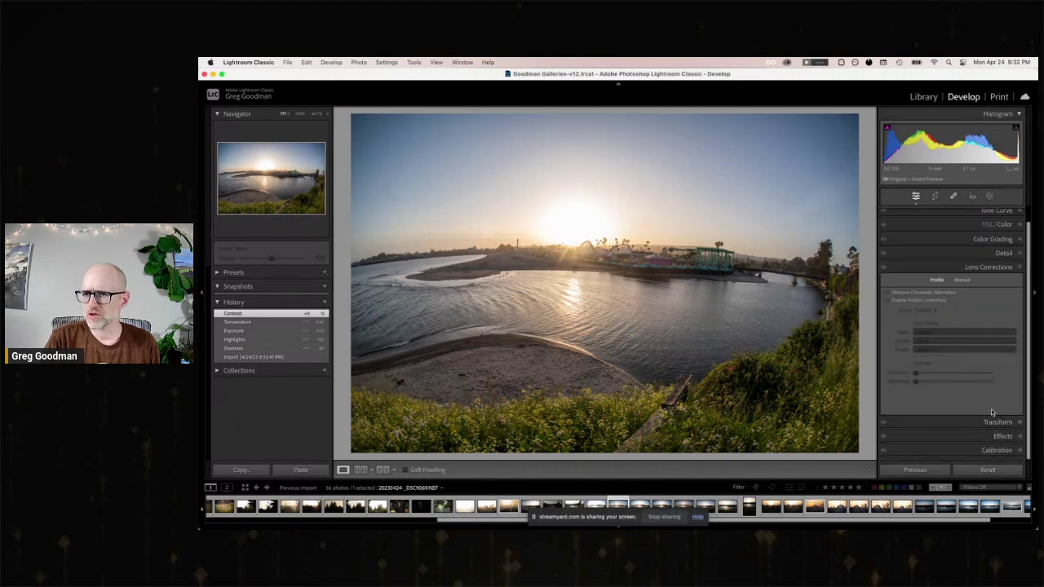
click(922, 293)
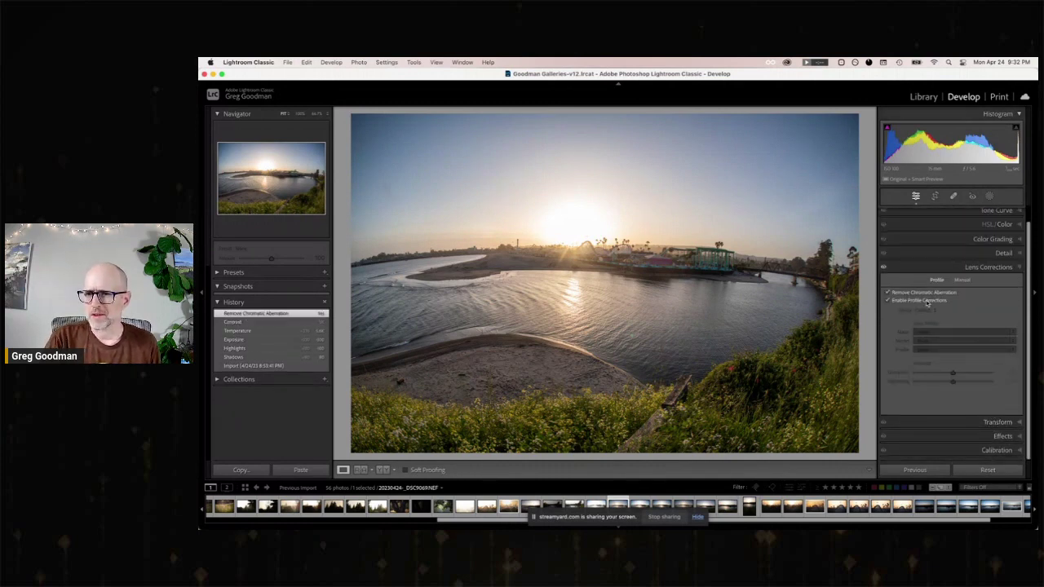
click(926, 303)
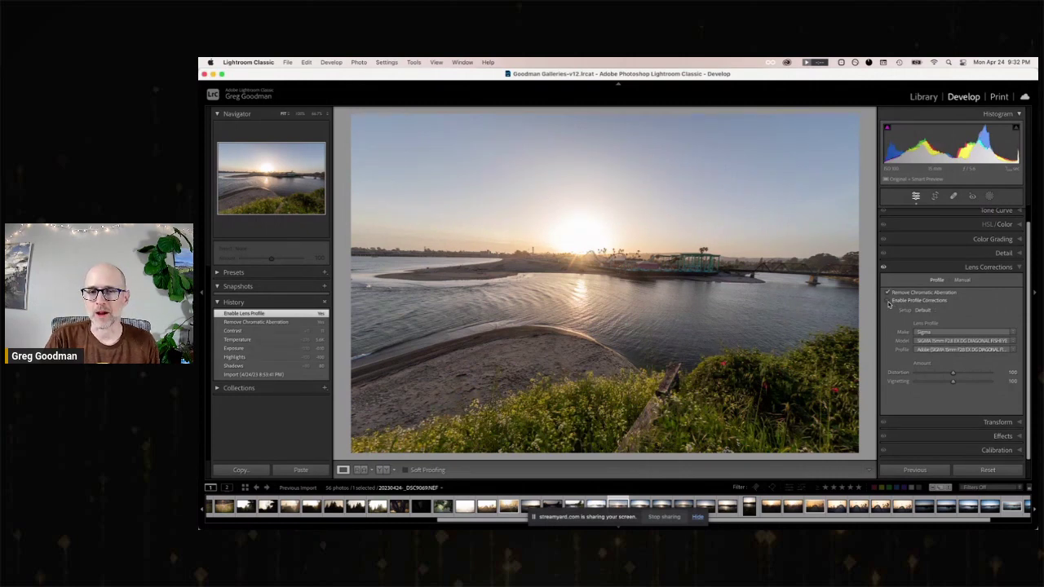
click(889, 301)
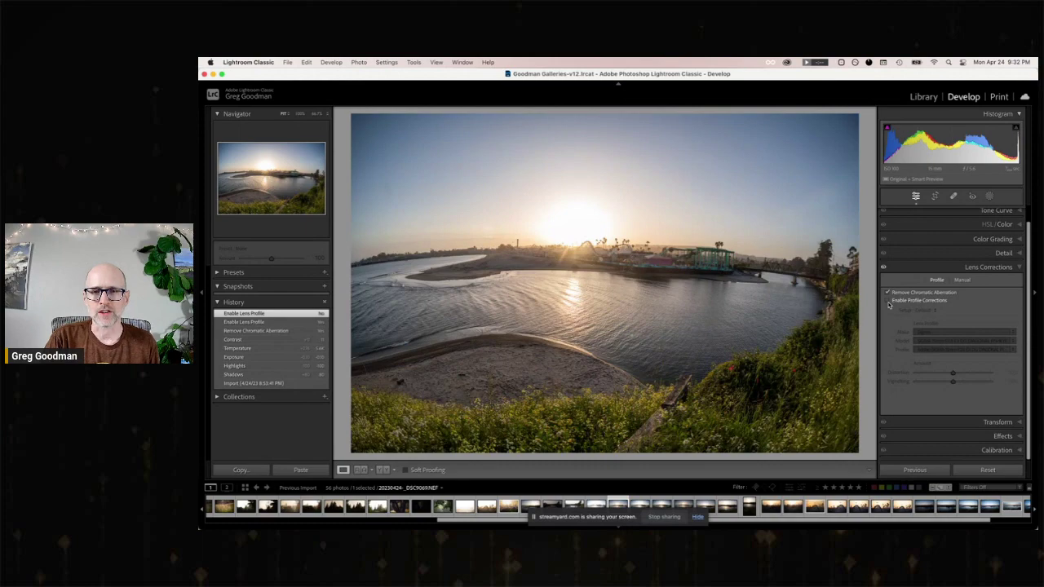
click(888, 302)
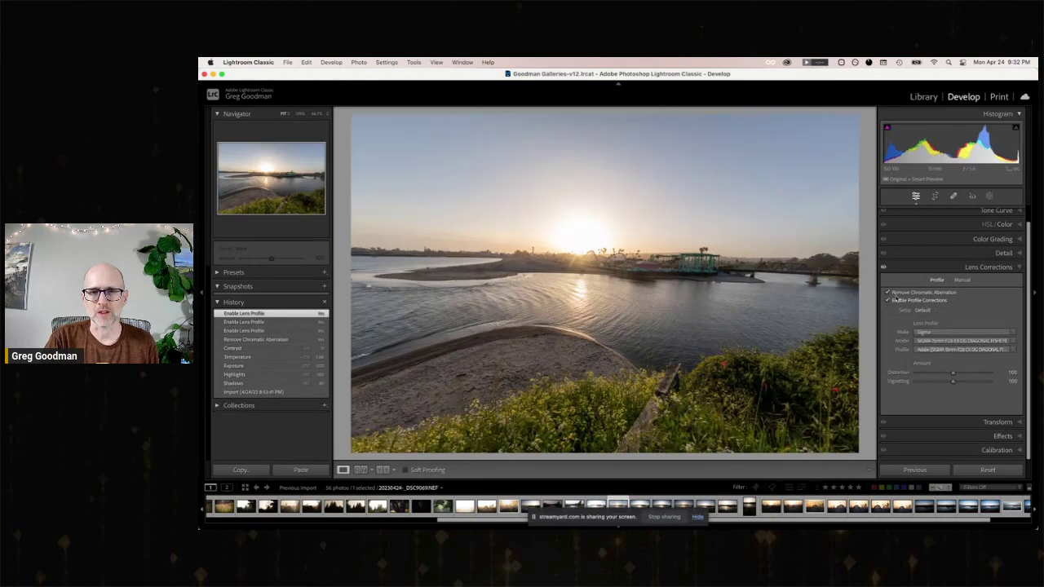
Step: Straighten the horizon with a crop angle of about -0.74 and add a slight dark post-crop vignette
click(936, 197)
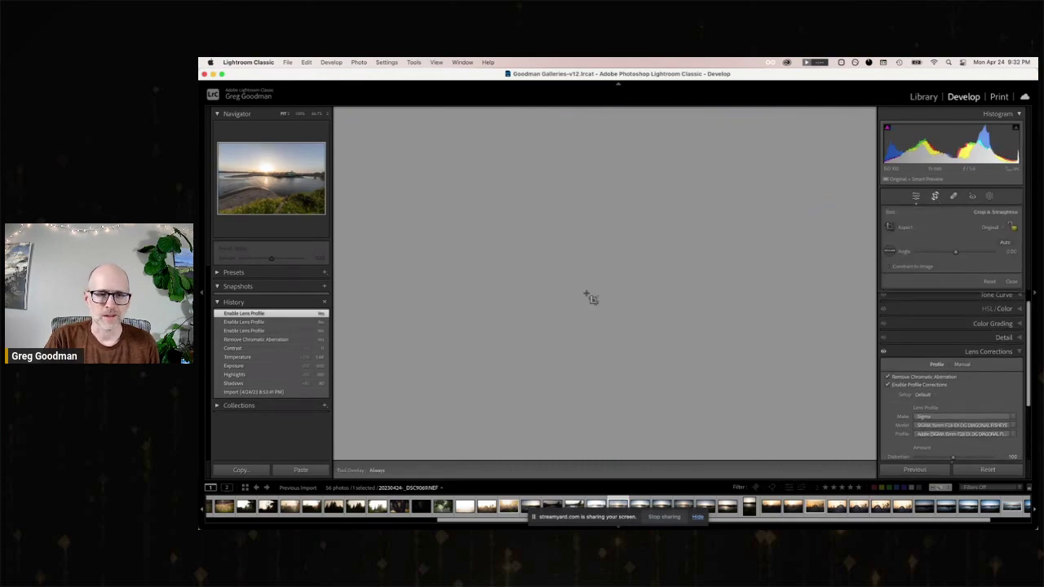
drag(341, 293, 340, 297)
scroll(953, 377, down, 2)
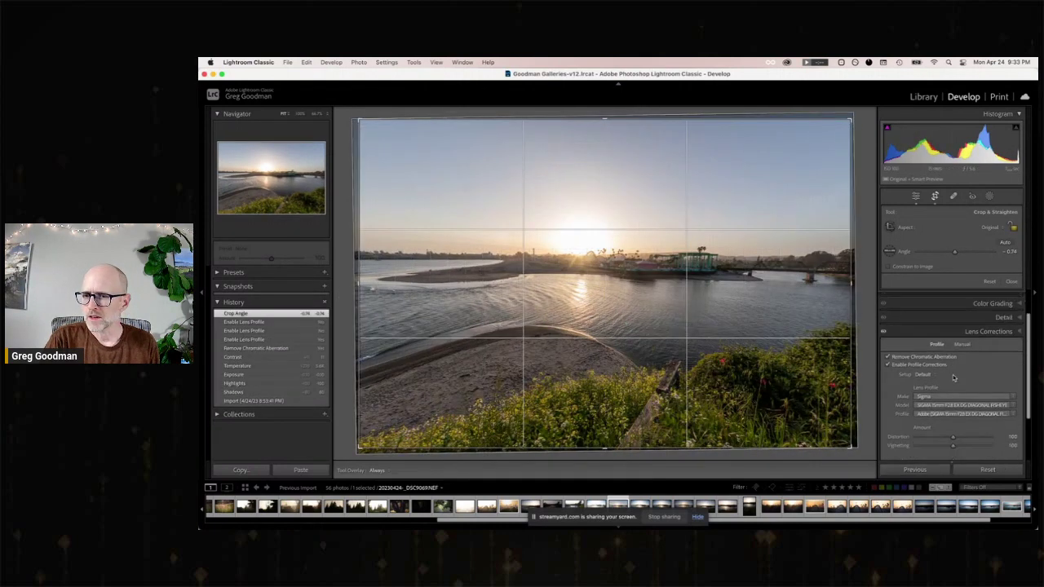
scroll(953, 377, down, 2)
click(954, 387)
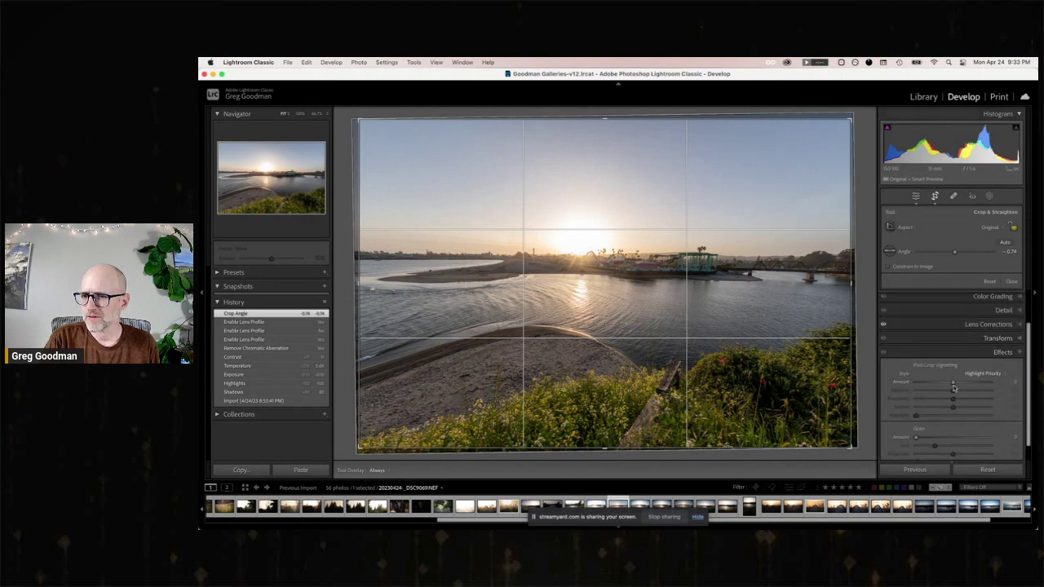
drag(955, 388, 947, 384)
Step: Brush a mask over the foreground bushes and grass, setting its shadows to -20, exposure to -0.32 and highlights to -20
click(989, 196)
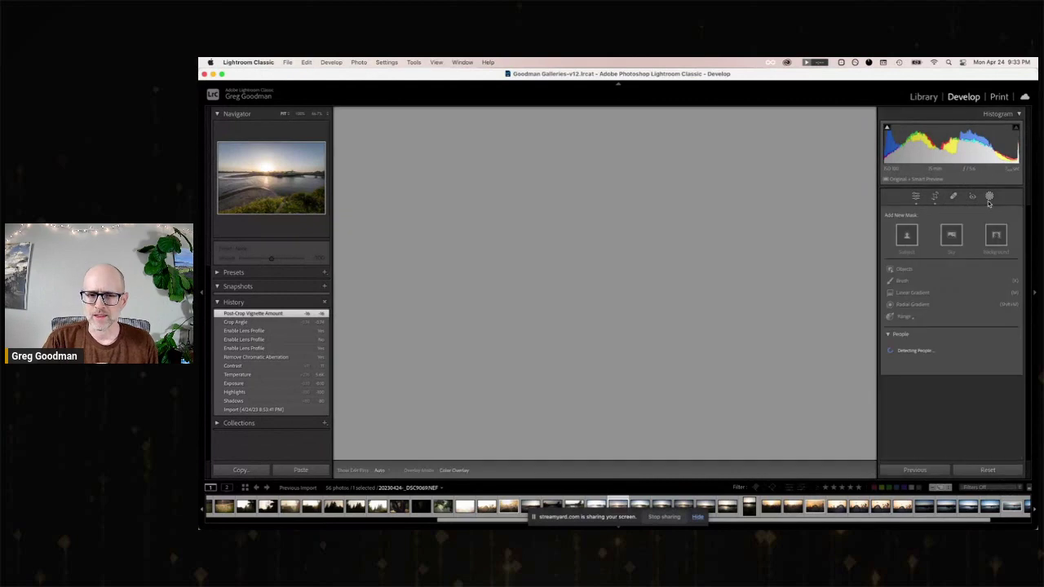
click(902, 282)
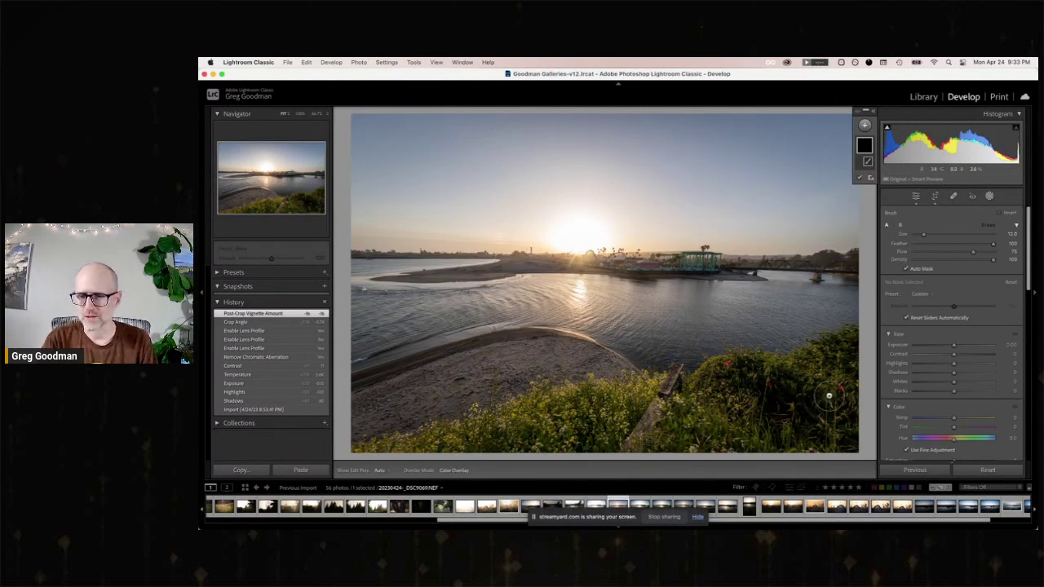
scroll(828, 396, up, 9)
mouse_move(833, 390)
mouse_down()
mouse_move(844, 381)
mouse_move(447, 430)
mouse_move(468, 440)
mouse_up()
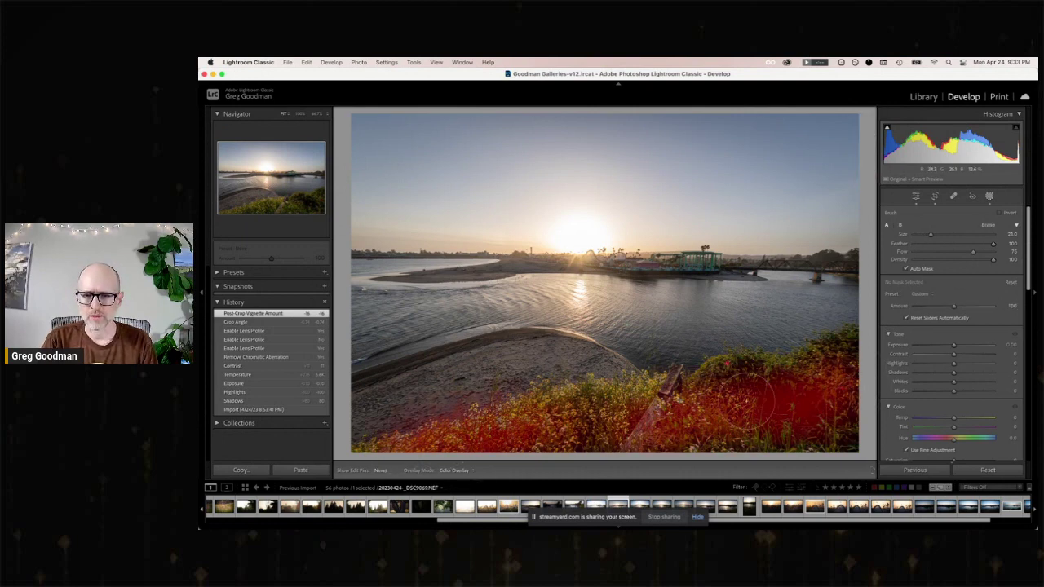
mouse_move(744, 400)
mouse_down()
mouse_move(864, 425)
mouse_move(670, 456)
mouse_move(580, 456)
mouse_move(632, 460)
mouse_move(825, 390)
mouse_move(866, 362)
mouse_move(845, 343)
mouse_up()
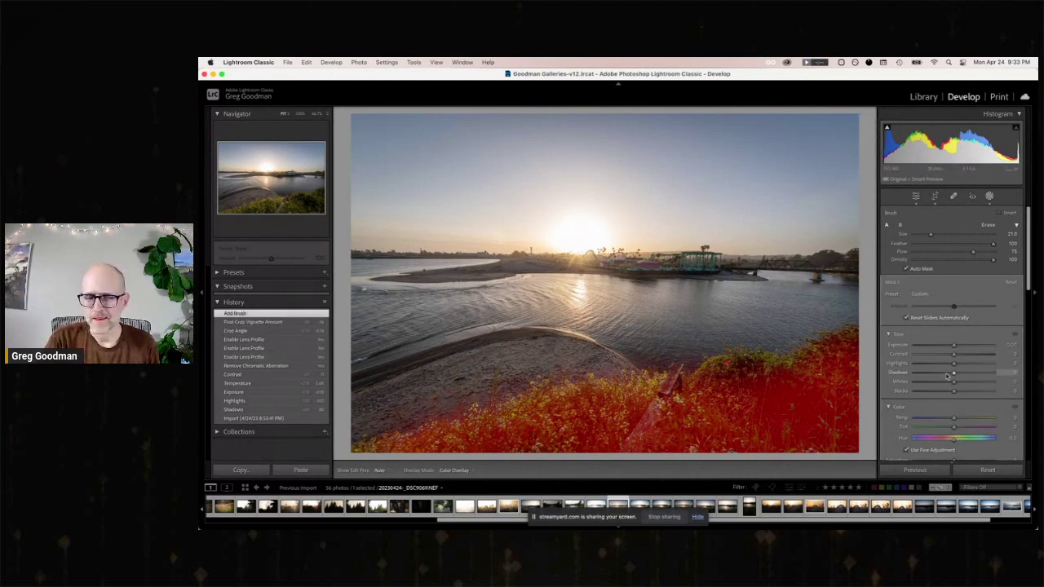
drag(948, 375, 951, 347)
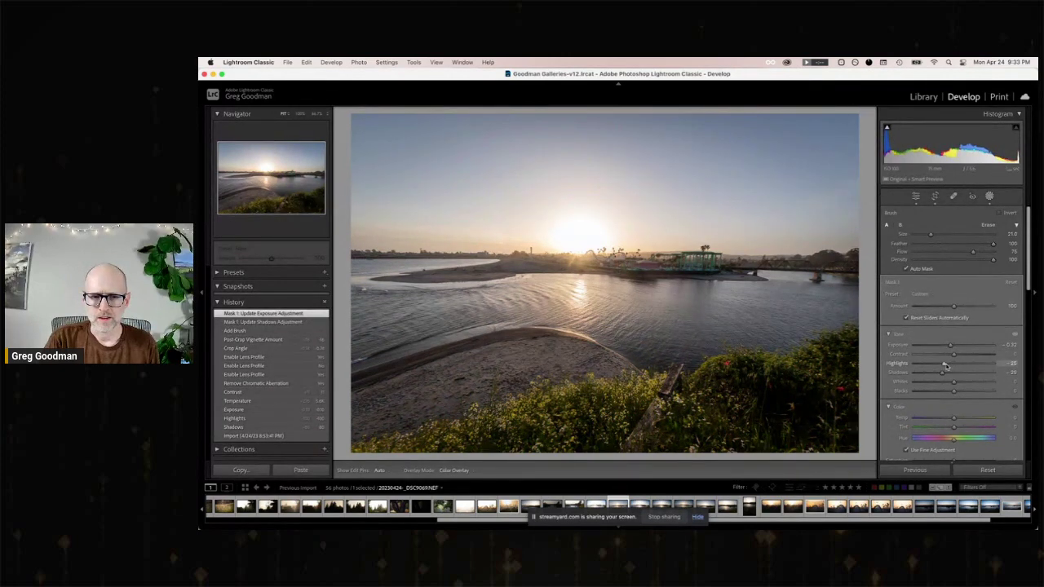
drag(945, 366, 944, 366)
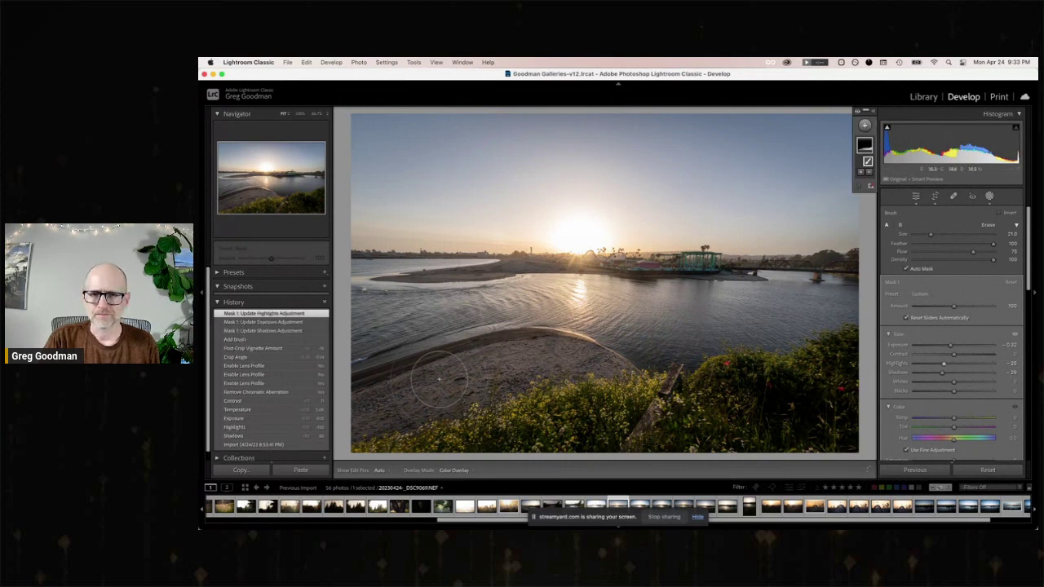
Step: Create a second brush mask and paint it over the buildings and shoreline along the horizon beside the sun
click(864, 122)
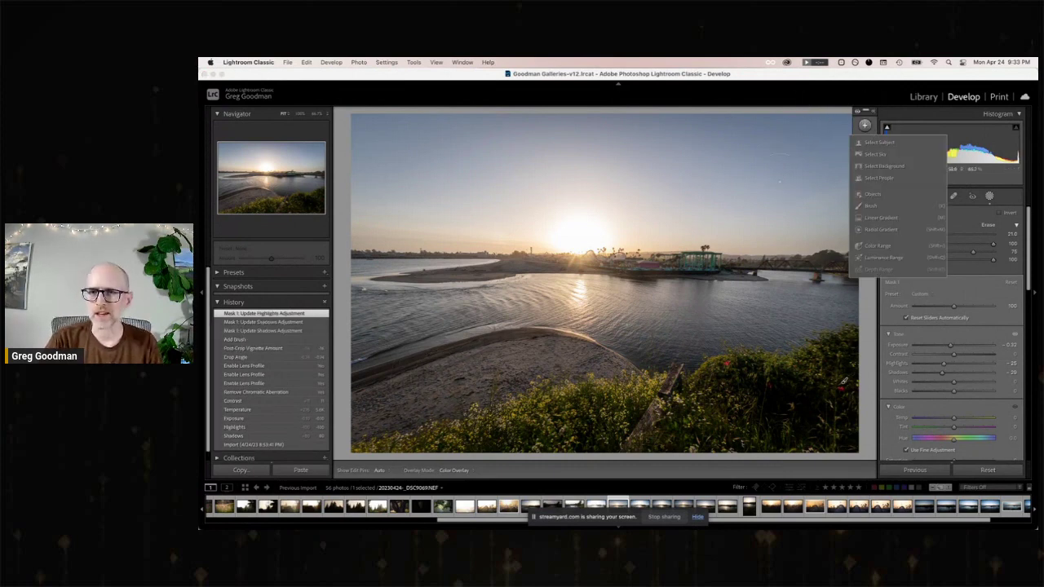
click(871, 206)
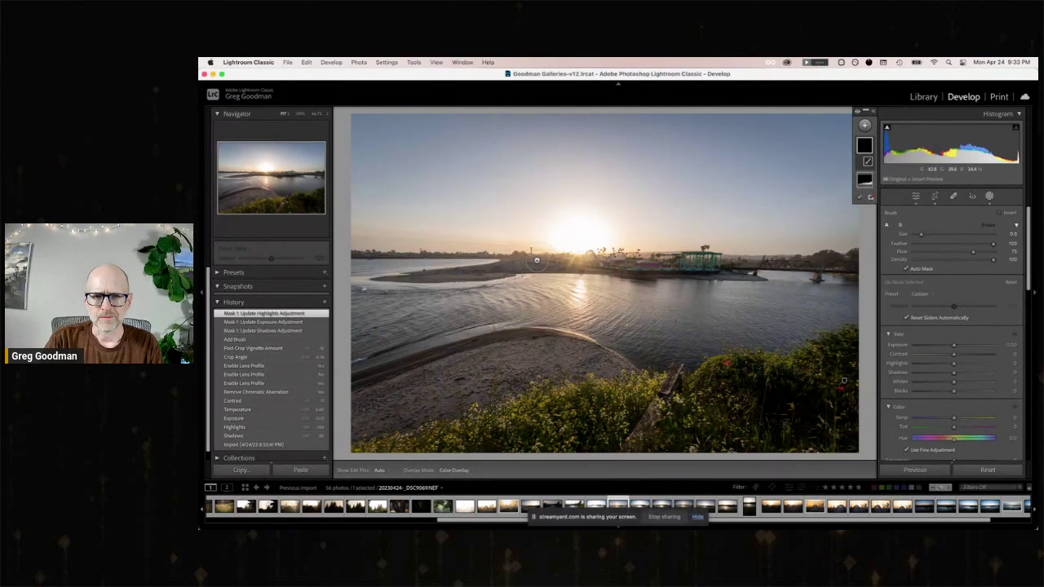
key(alt)
drag(534, 261, 718, 265)
drag(719, 265, 607, 268)
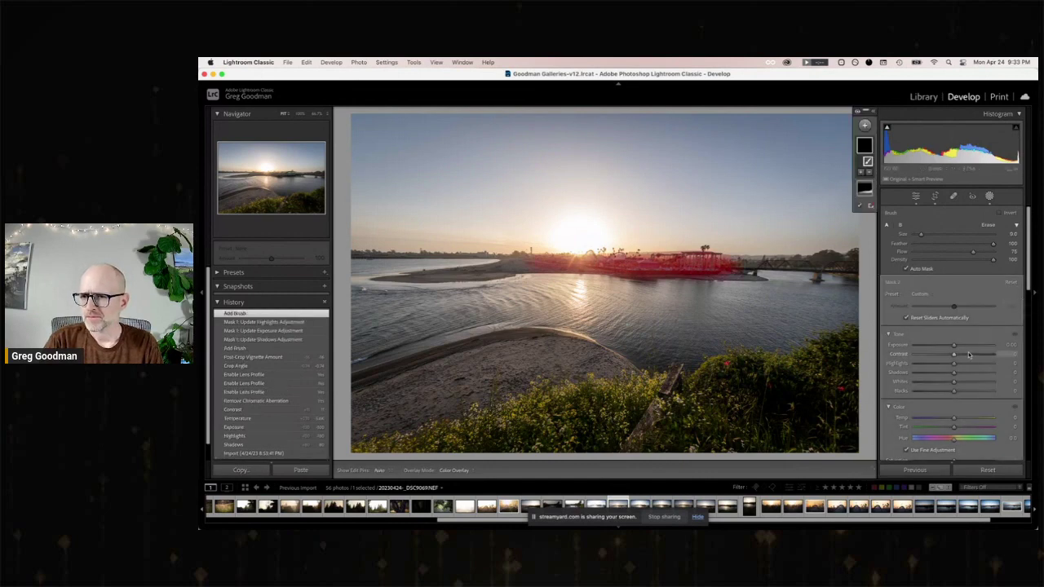
Step: Brighten the shoreline mask with exposure 0.34, and raise its contrast and shadows to about +19
drag(954, 344, 958, 356)
drag(956, 373, 963, 375)
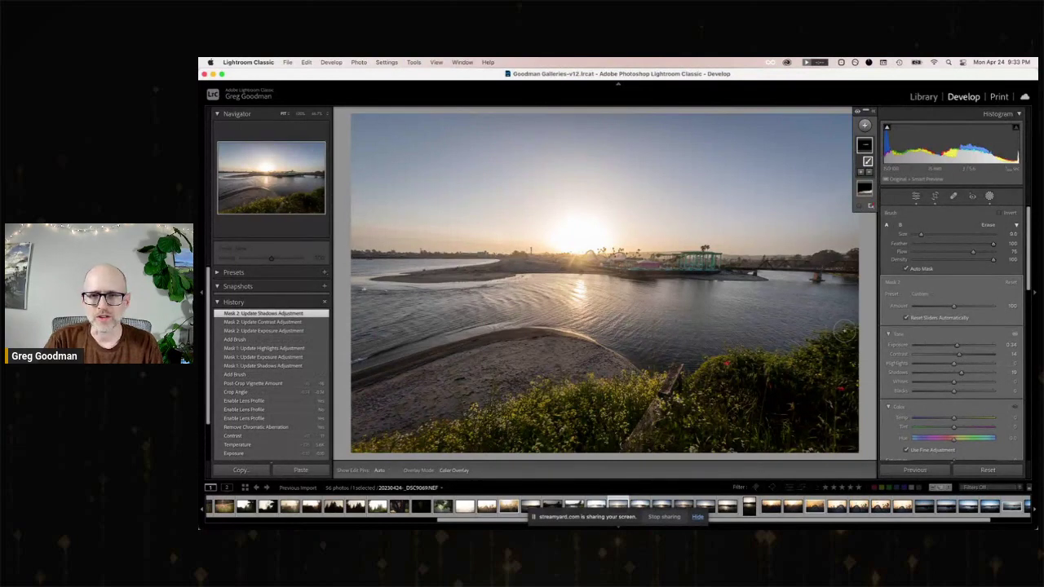
drag(959, 357, 960, 357)
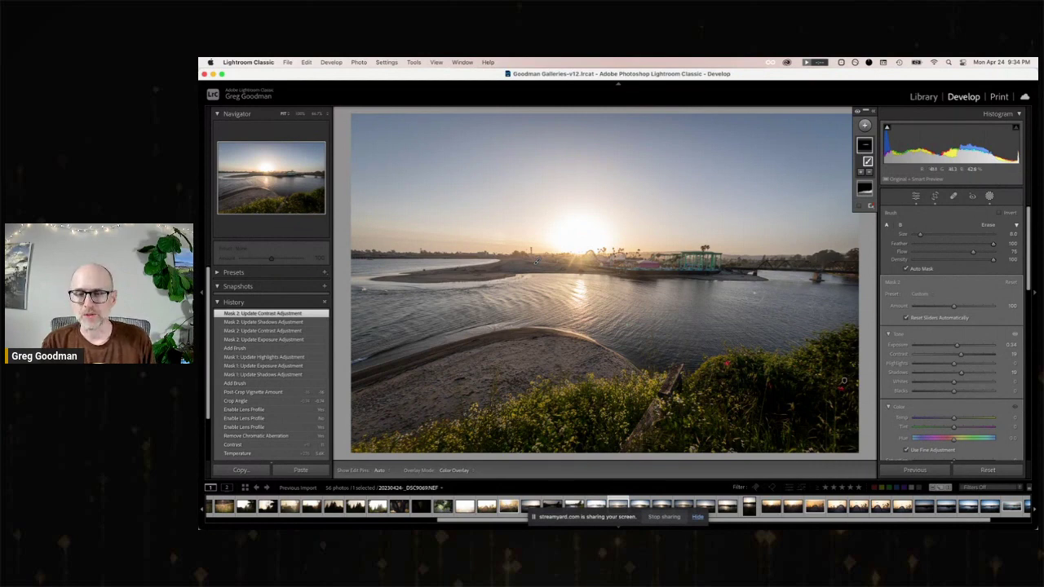
Step: Flag the river photo as a pick and return to the library grid
key(p)
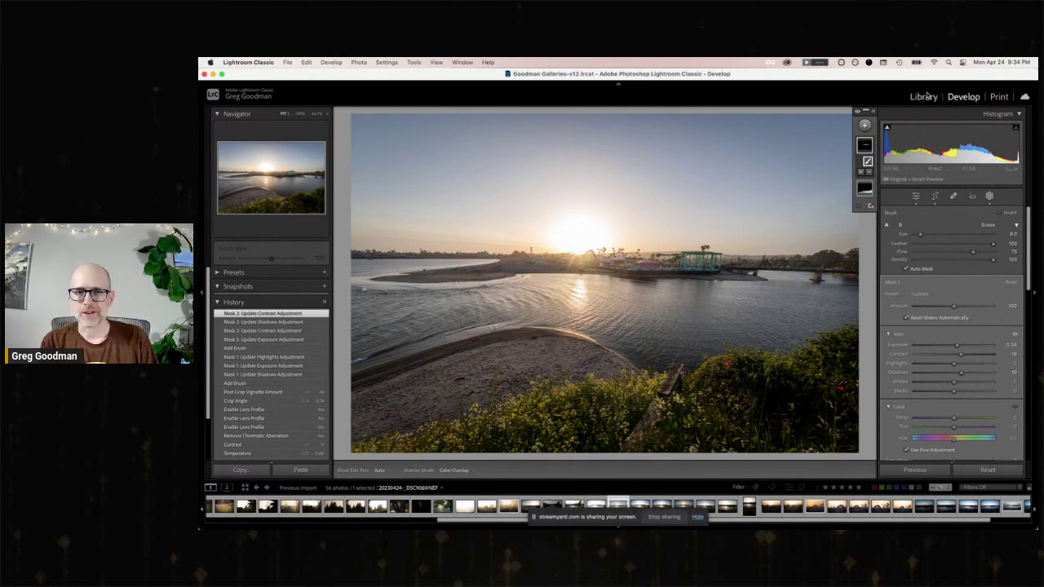
key(e)
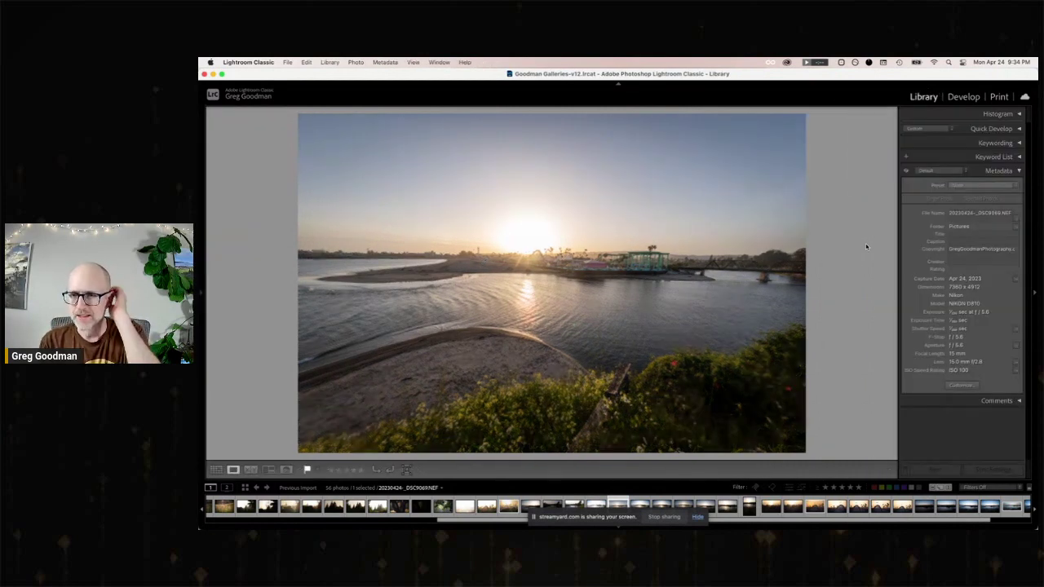
key(g)
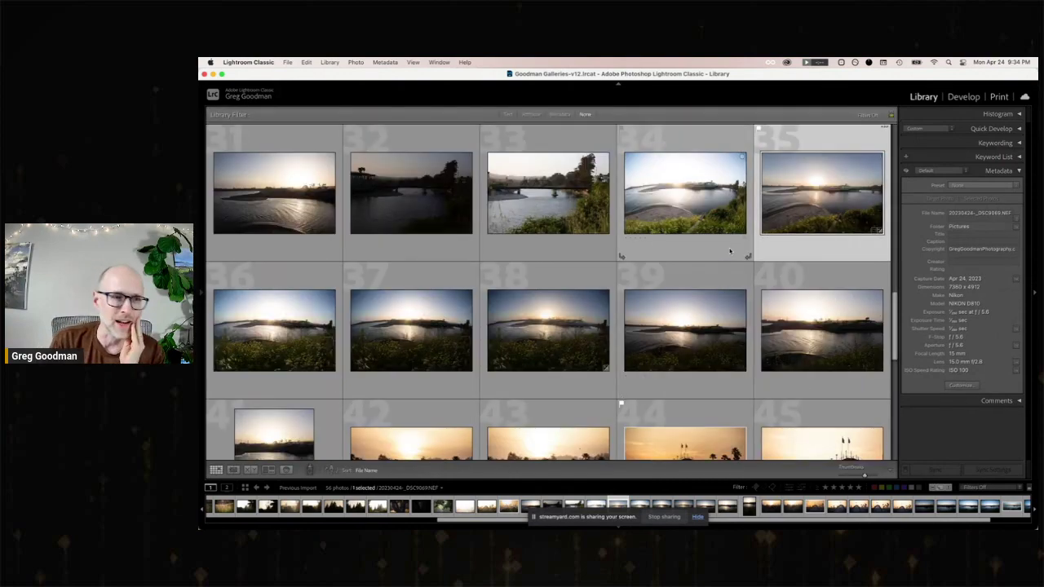
Step: Browse the early hillside and fence shots and open the vertical fence-post photo, number 10, for developing
scroll(626, 282, up, 10)
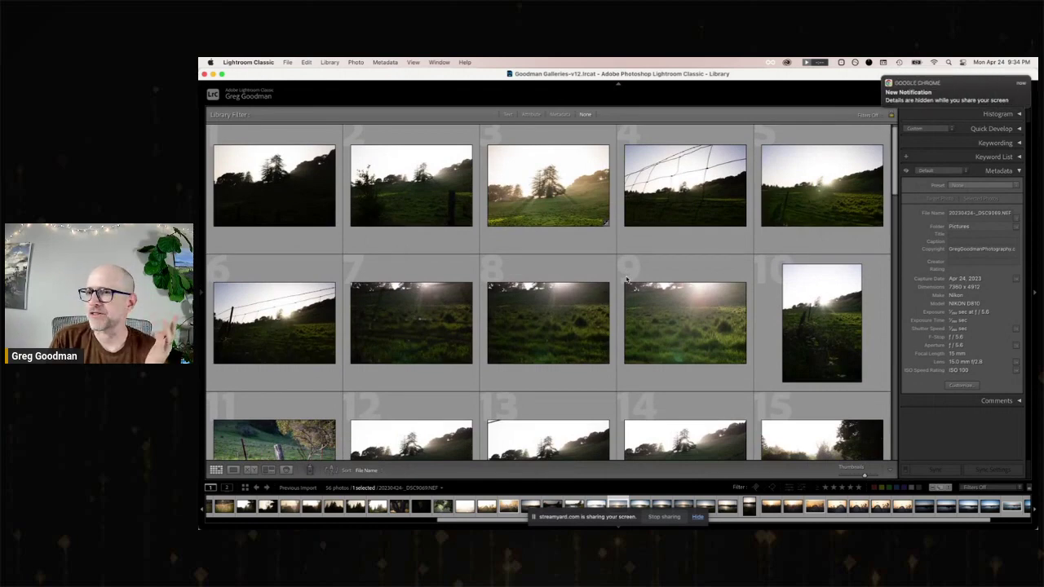
click(696, 211)
double_click(694, 210)
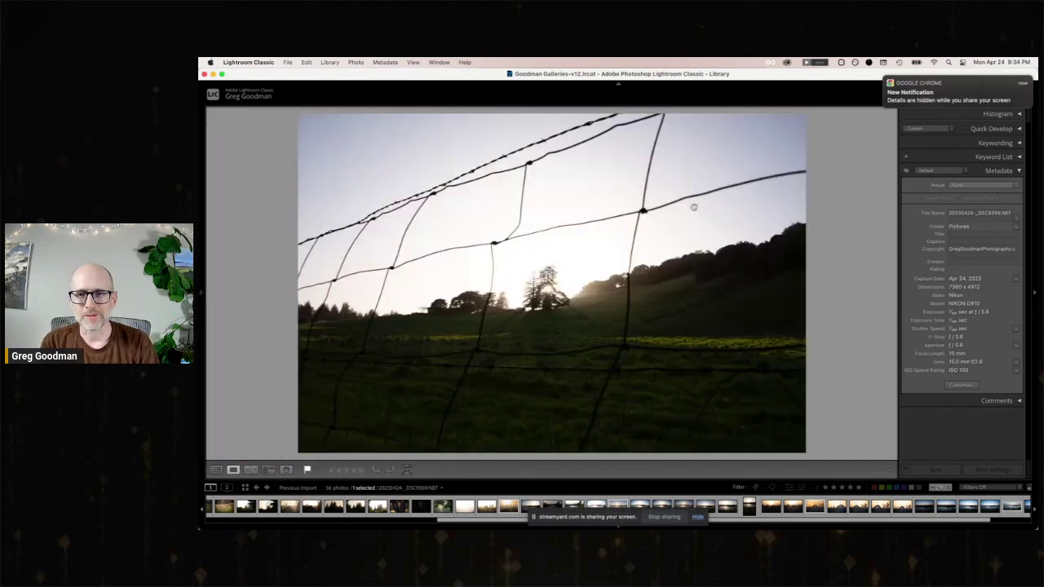
double_click(694, 209)
double_click(694, 208)
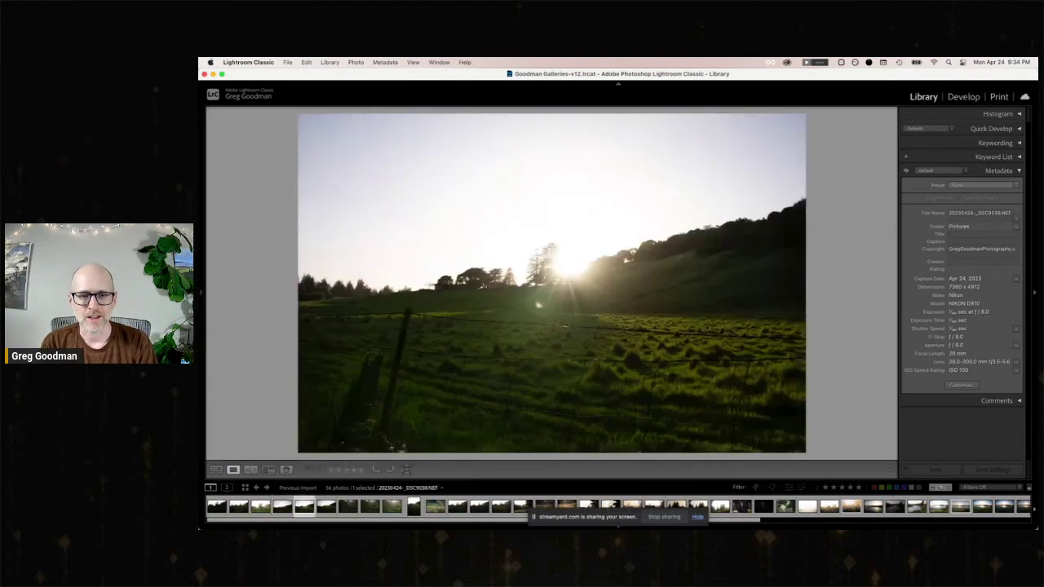
key(Right)
key(Right)
key(Right)
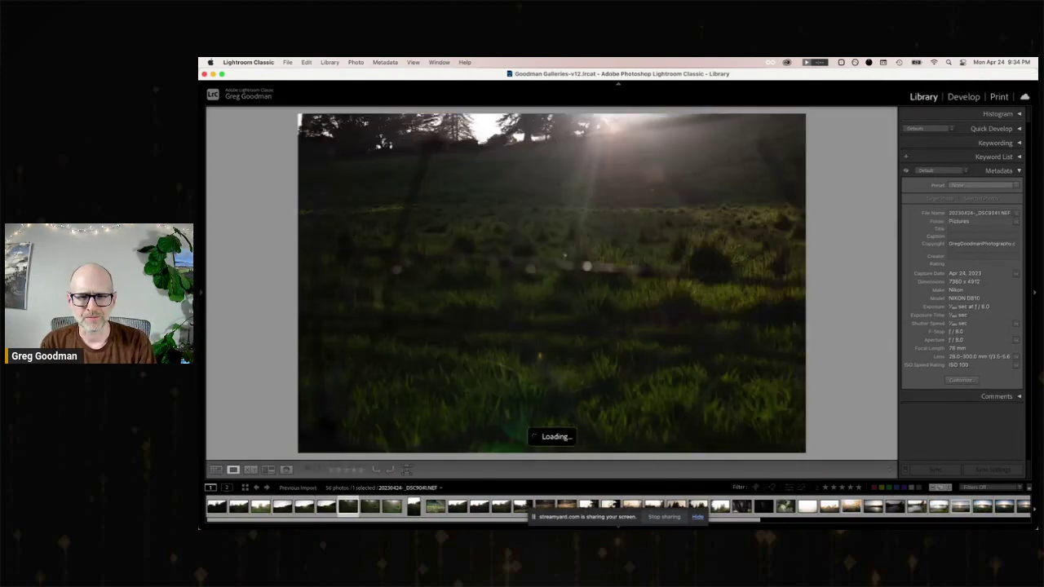
key(Right)
key(Right)
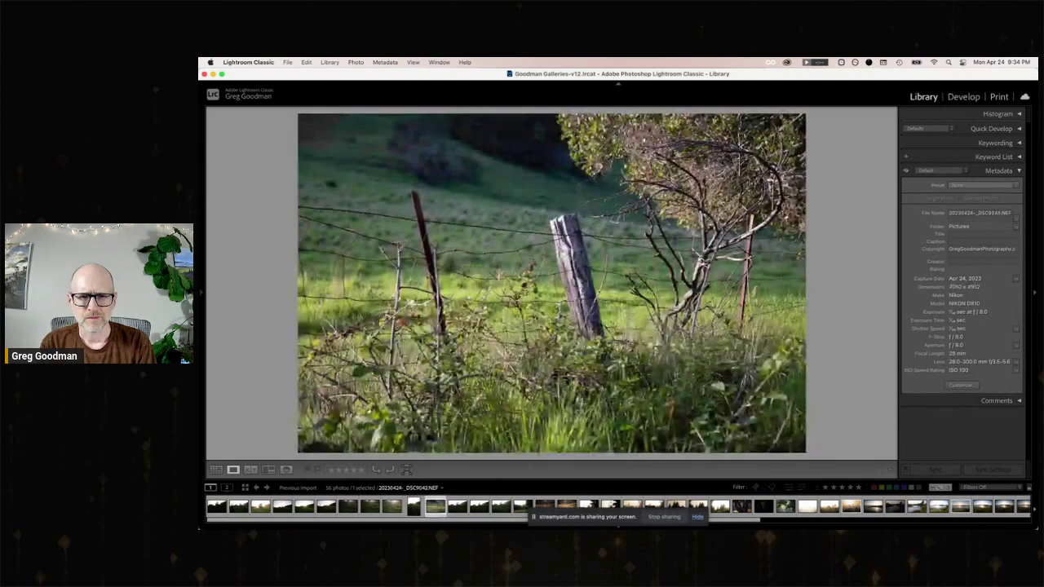
key(Left)
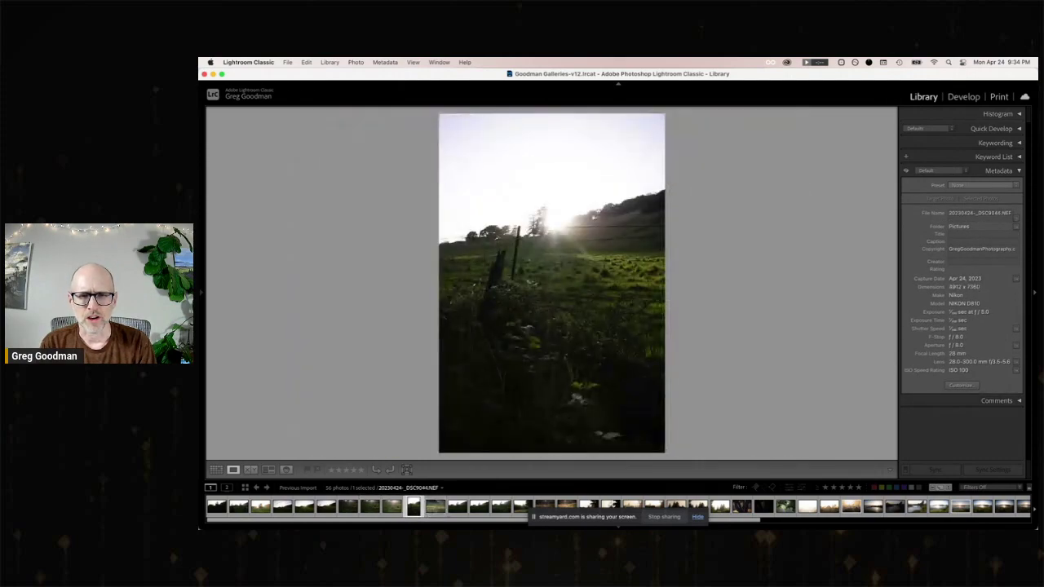
click(952, 98)
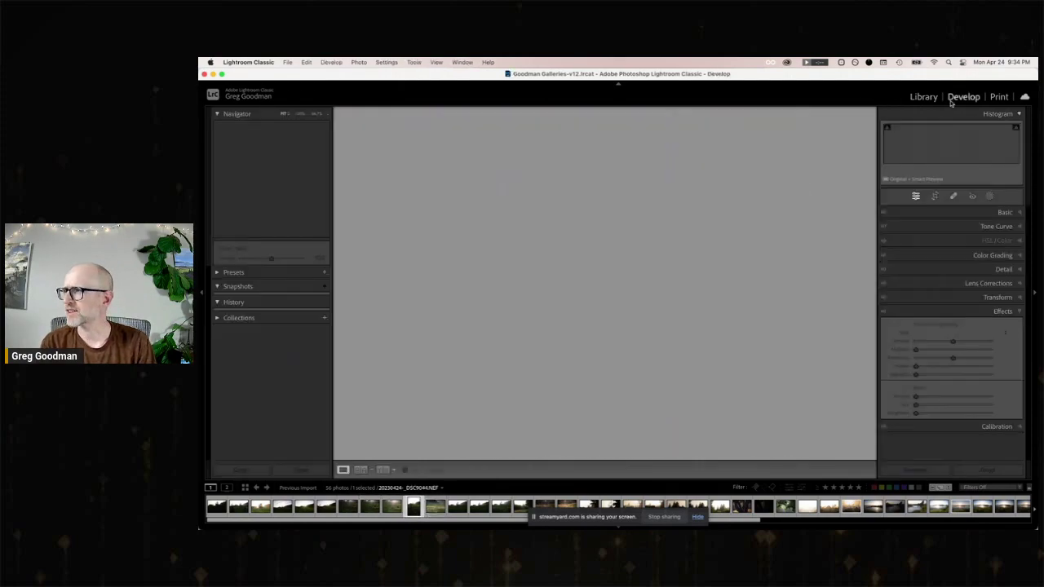
Step: Set the vertical photo's shadows to about +68, highlights to -100 and texture to about +15, with a slightly warmer temperature
click(1011, 212)
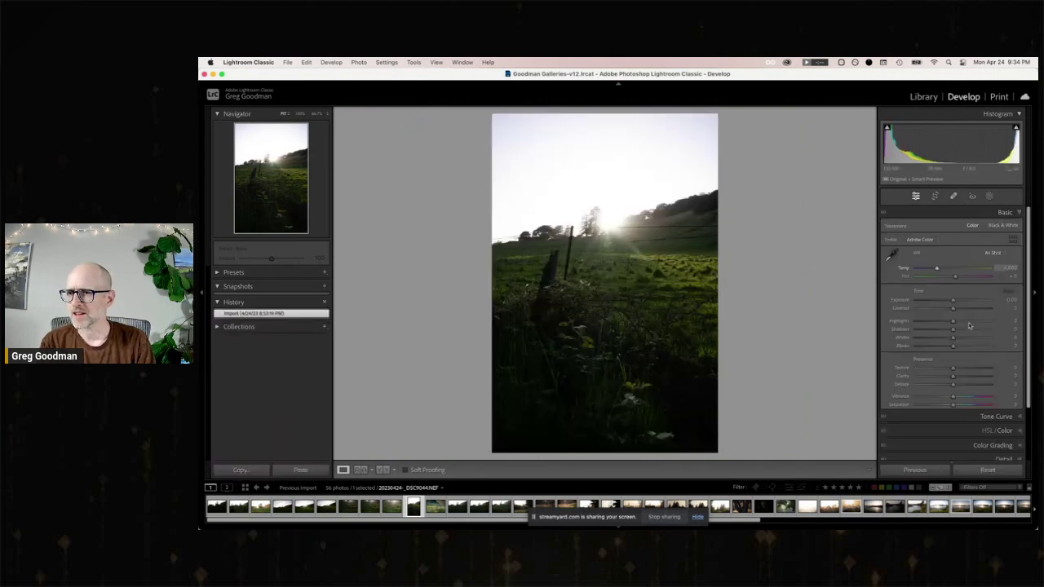
drag(954, 332, 930, 322)
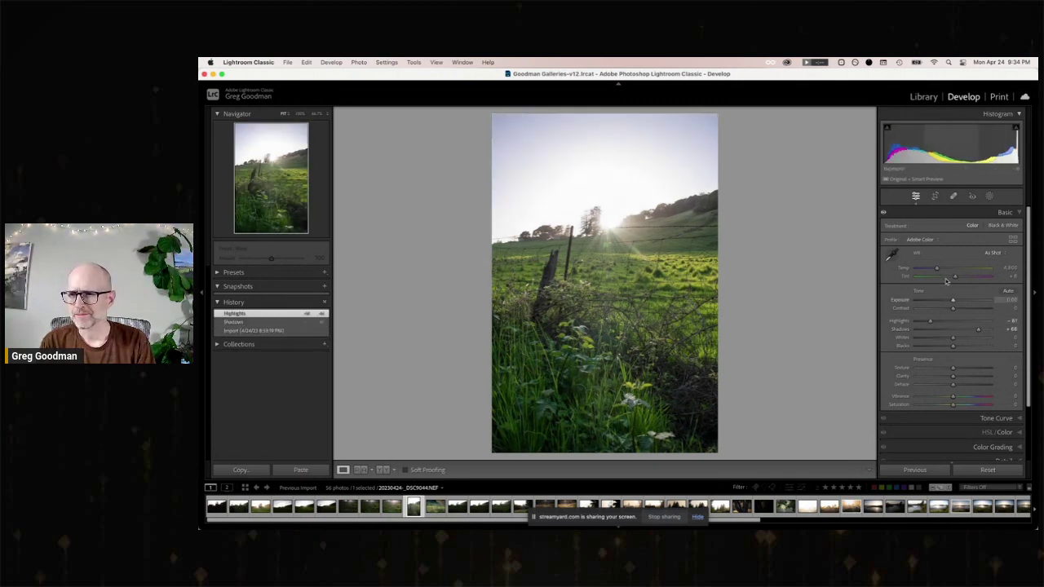
drag(939, 270, 948, 271)
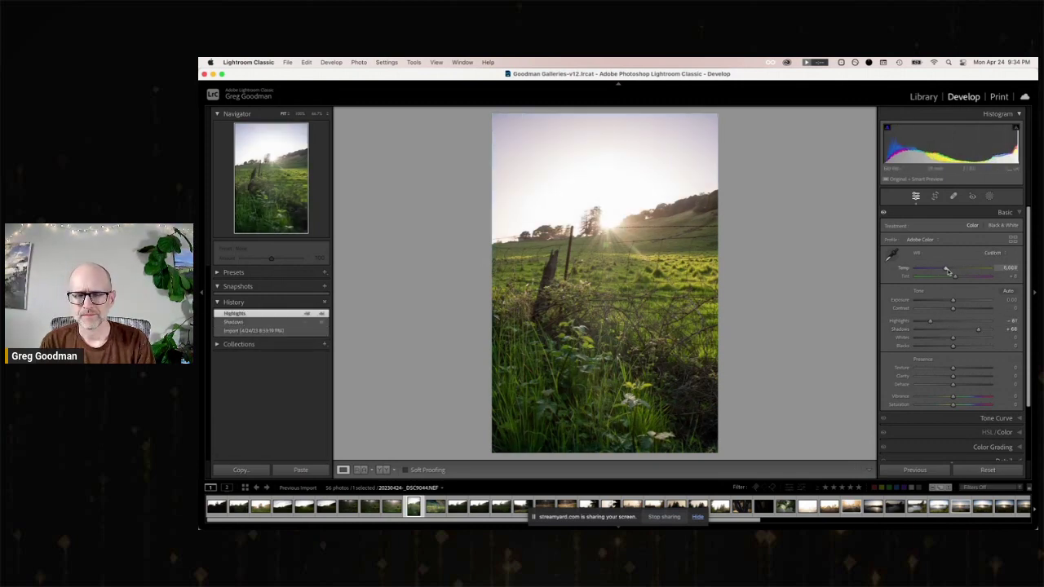
drag(929, 321, 899, 323)
click(959, 369)
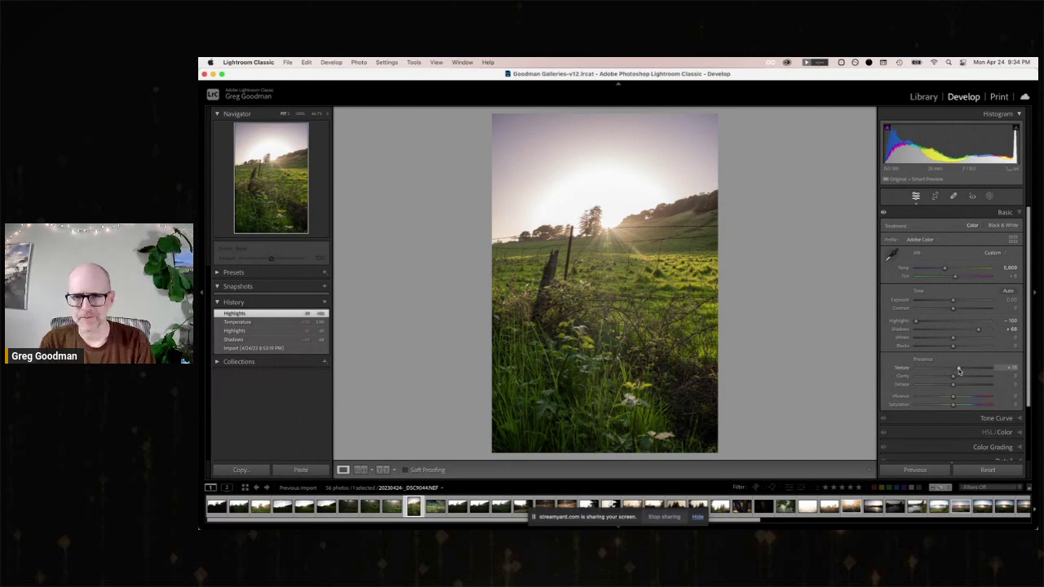
Step: Add a post-crop vignette of -2 to the vertical fence photo and flag it as a pick
scroll(974, 445, down, 3)
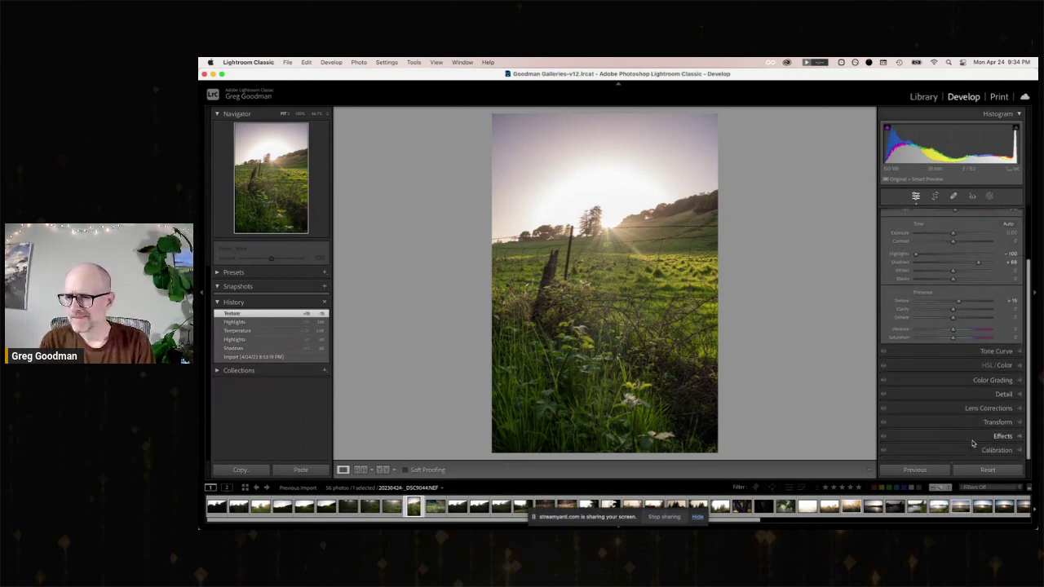
click(991, 437)
mouse_move(952, 341)
mouse_down()
mouse_move(964, 345)
mouse_move(951, 347)
mouse_up()
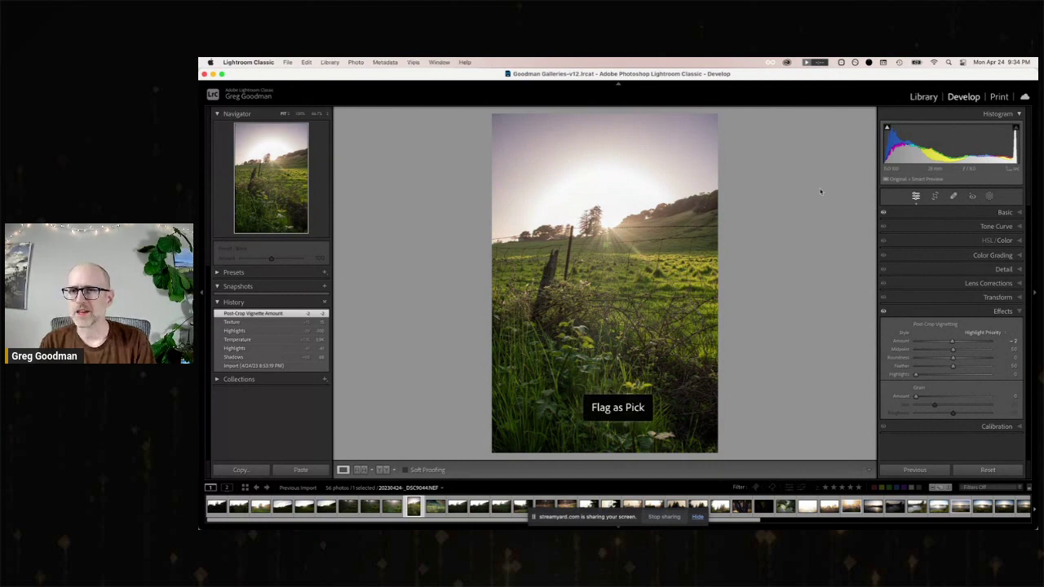
key(g)
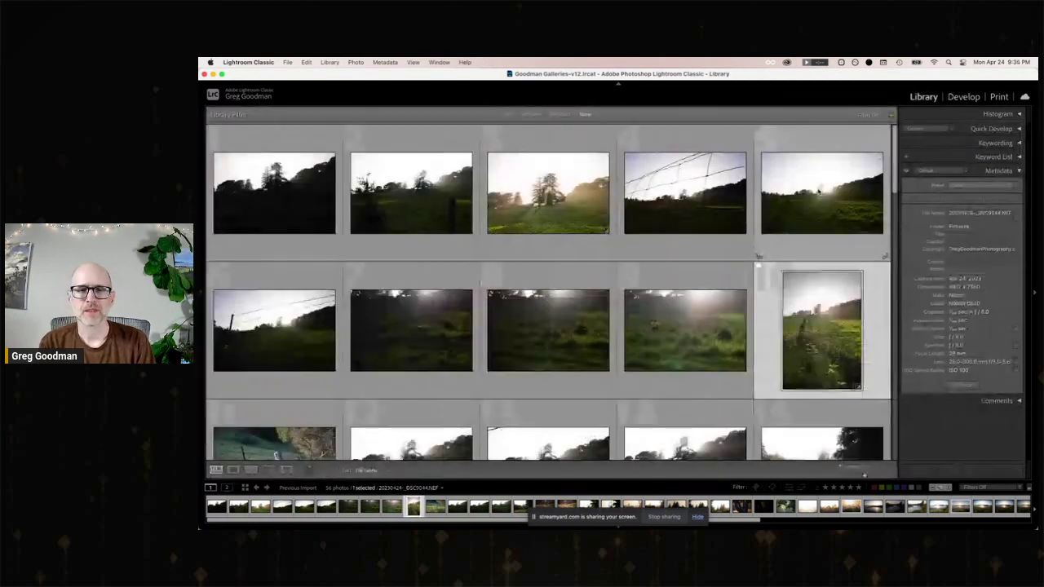
Step: Open the tree-on-hillside photo, number 3, for developing and compare its import state with its latest edit
click(547, 193)
key(e)
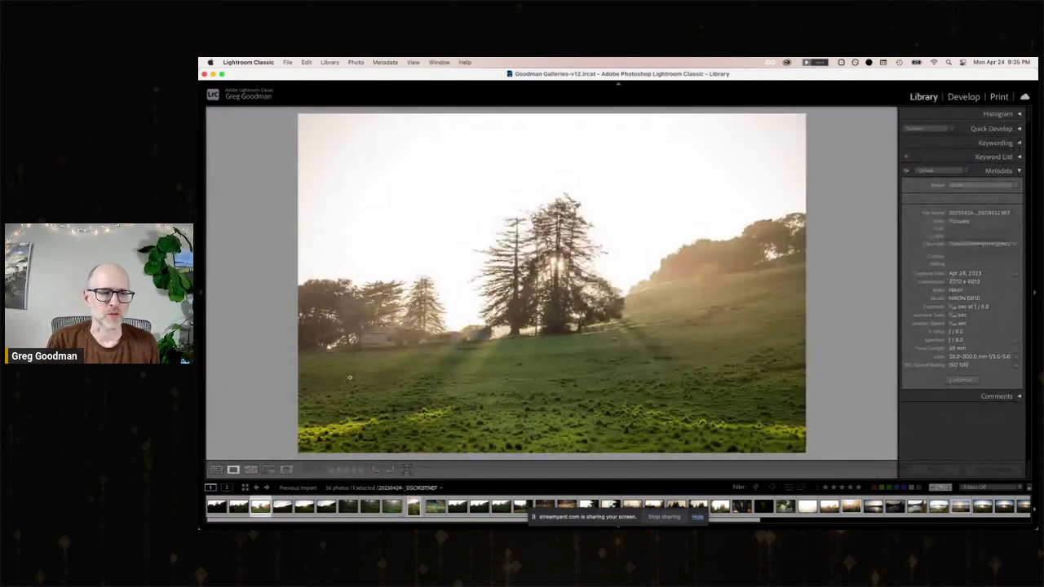
click(964, 96)
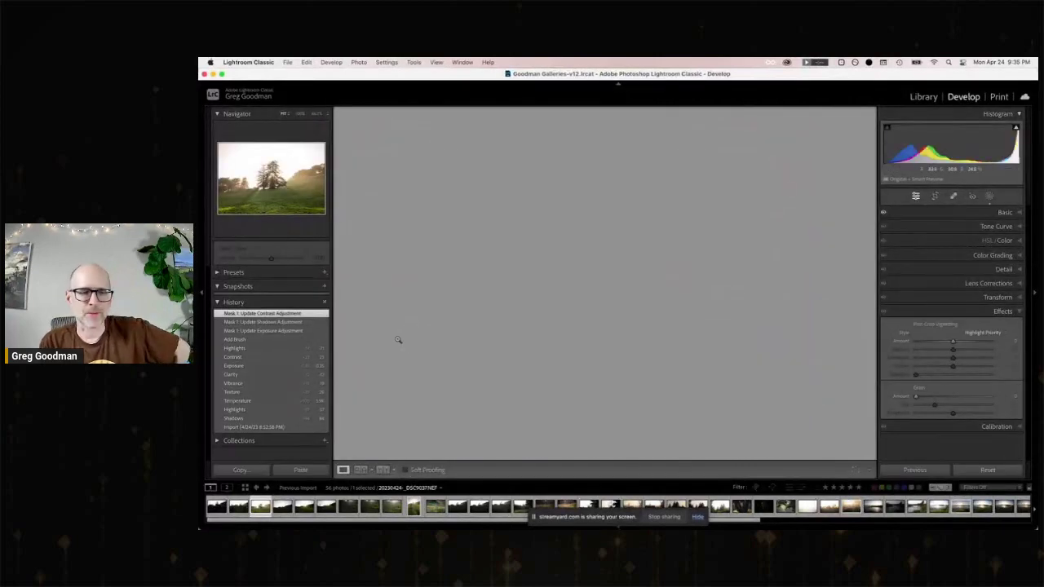
click(251, 431)
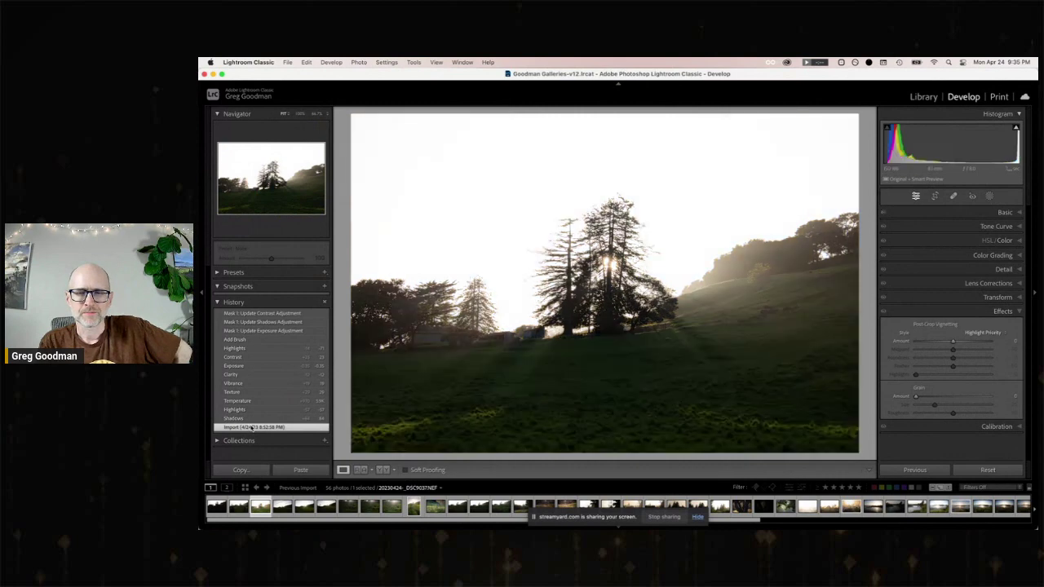
click(260, 314)
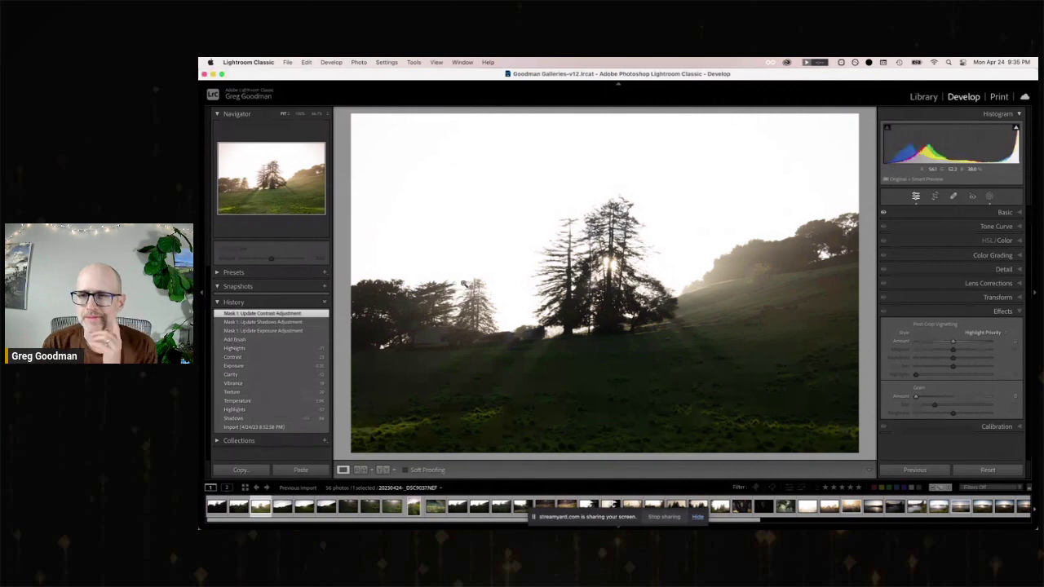
Step: Return to the library grid and select the edited tall-grass photo, number 17
key(g)
scroll(748, 260, down, 2)
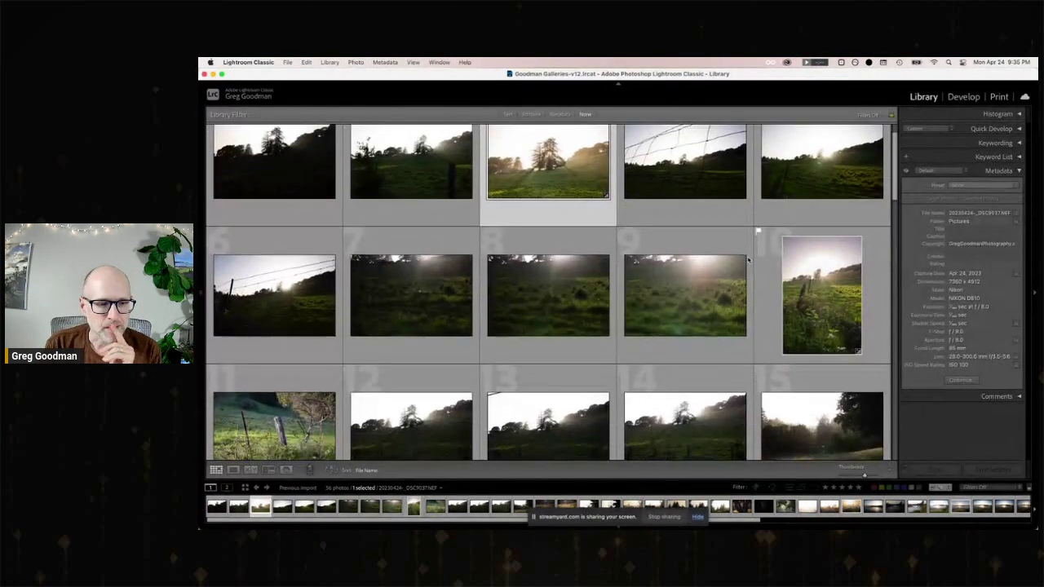
scroll(748, 260, down, 3)
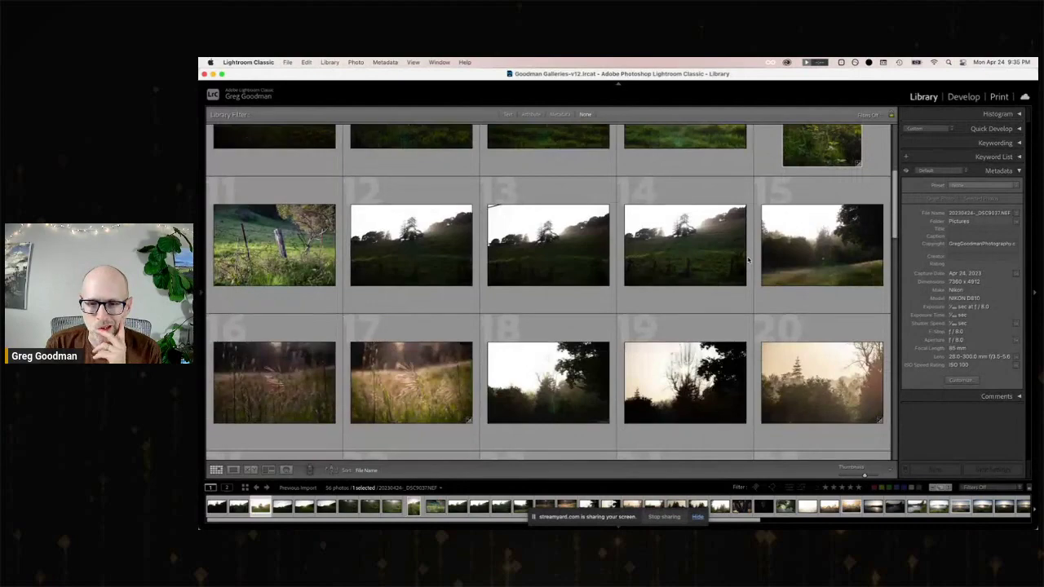
scroll(748, 259, down, 3)
click(448, 239)
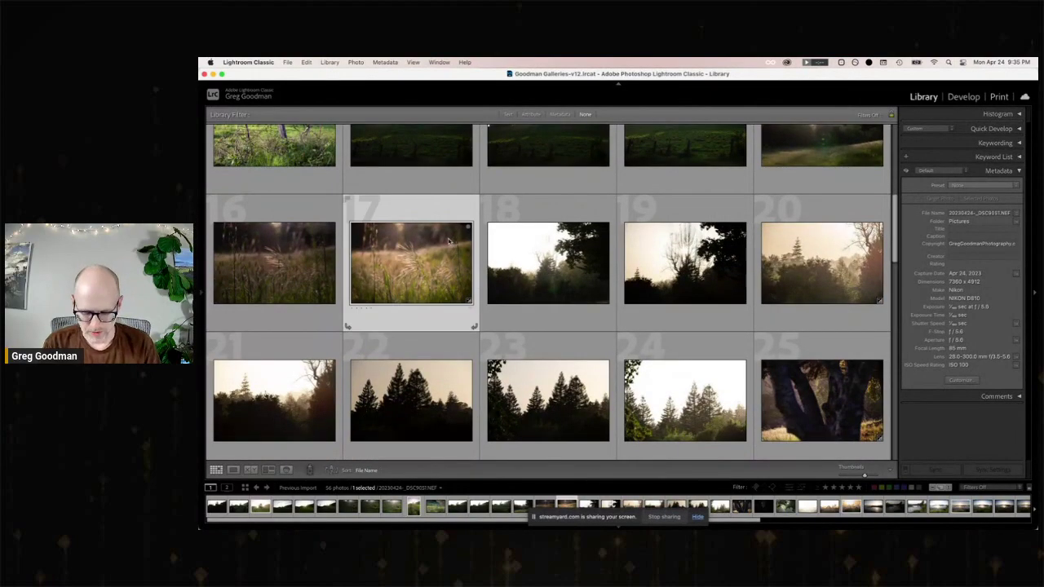
Step: Flag the tall-grass photo (17), the hazy treetop photo (20) and the dark tree-trunk photo (25) as picks
click(824, 268)
scroll(554, 283, up, 3)
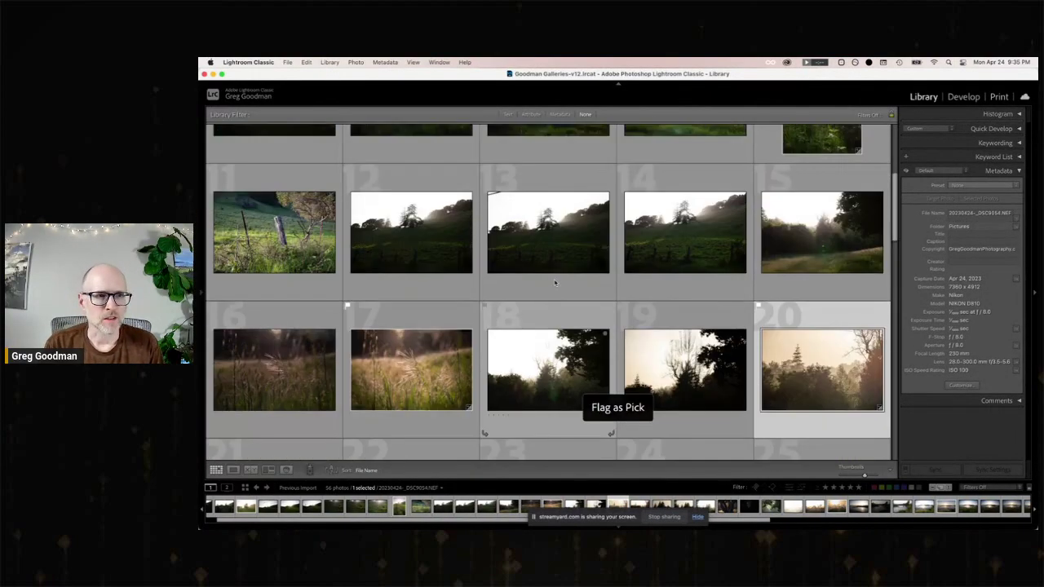
scroll(554, 283, down, 6)
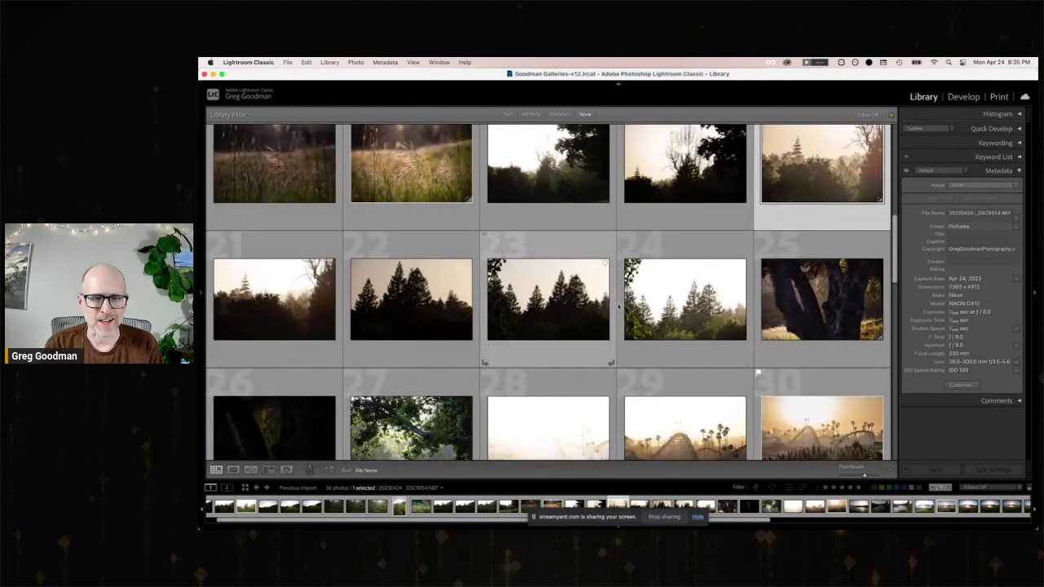
key(Down)
key(Down)
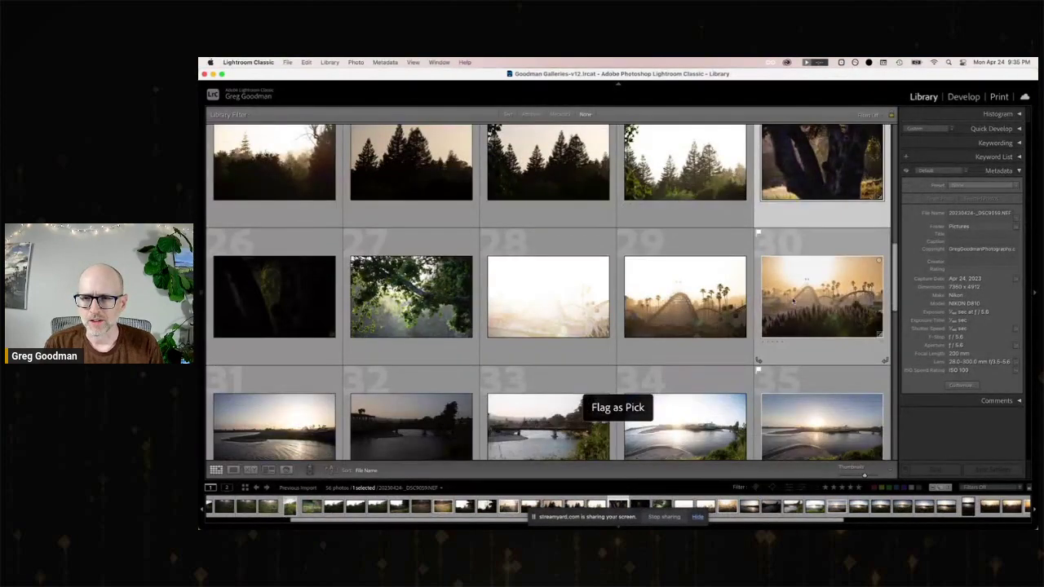
scroll(688, 281, down, 2)
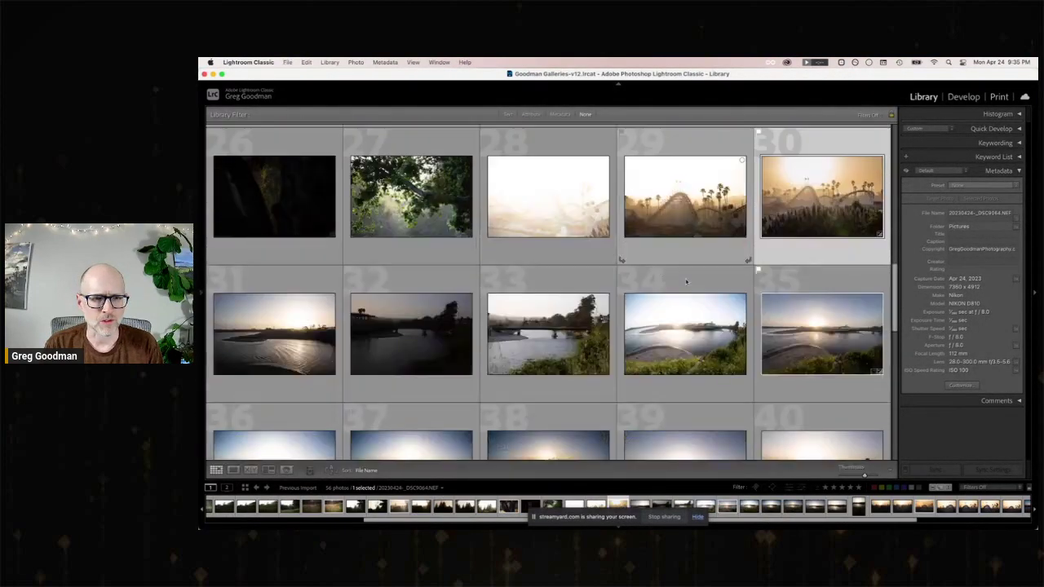
Step: Open the leafy-branch photo, number 27, for developing and set its shadows to +44 and highlights to -30
double_click(408, 217)
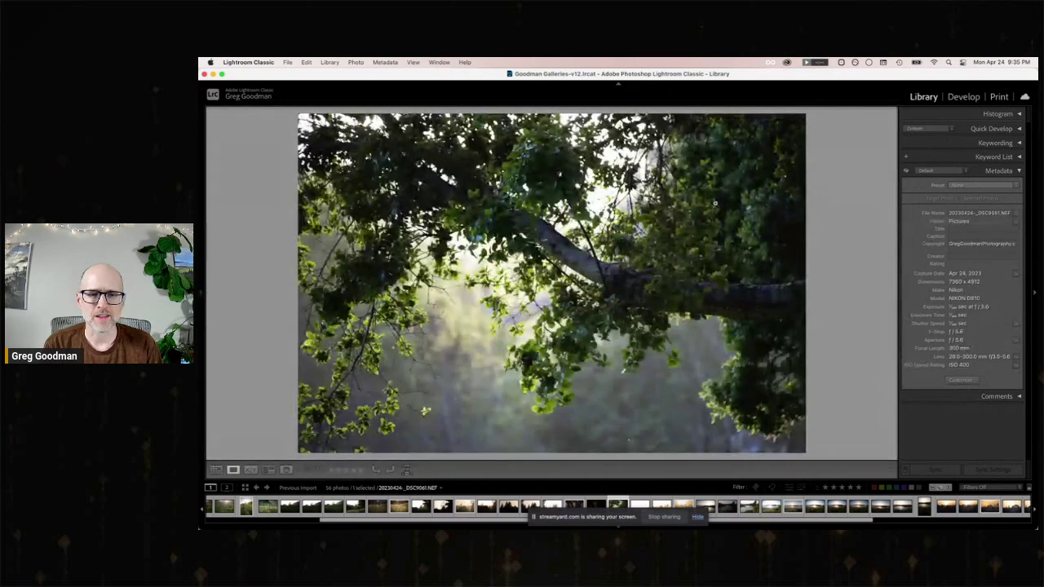
click(956, 101)
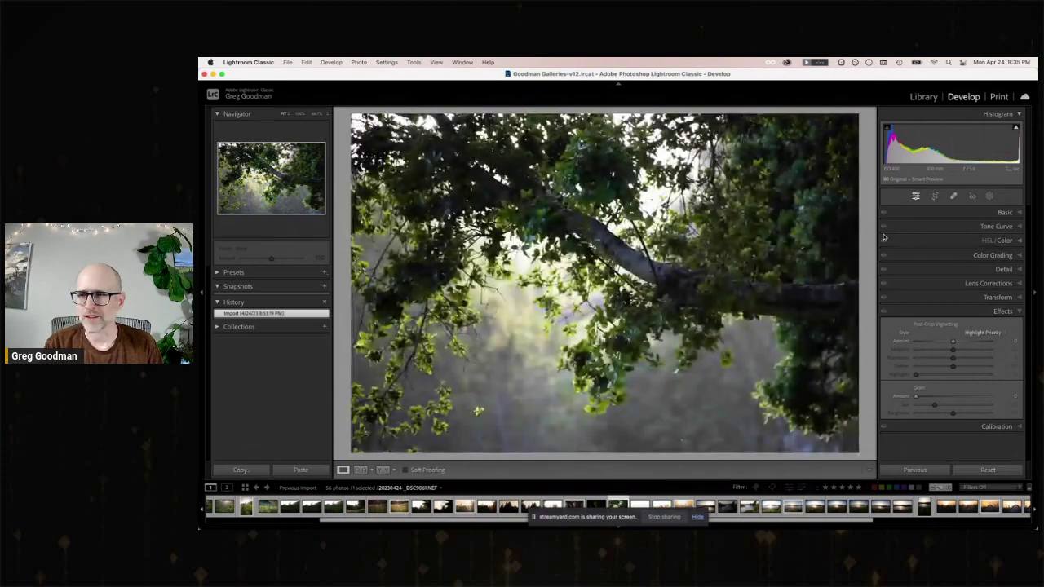
click(1003, 213)
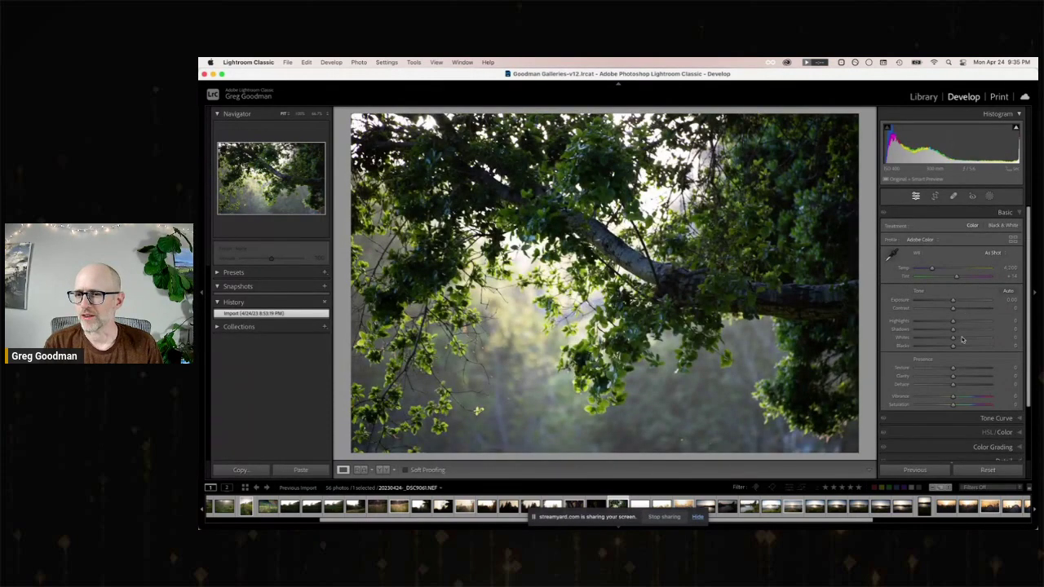
drag(966, 330, 941, 322)
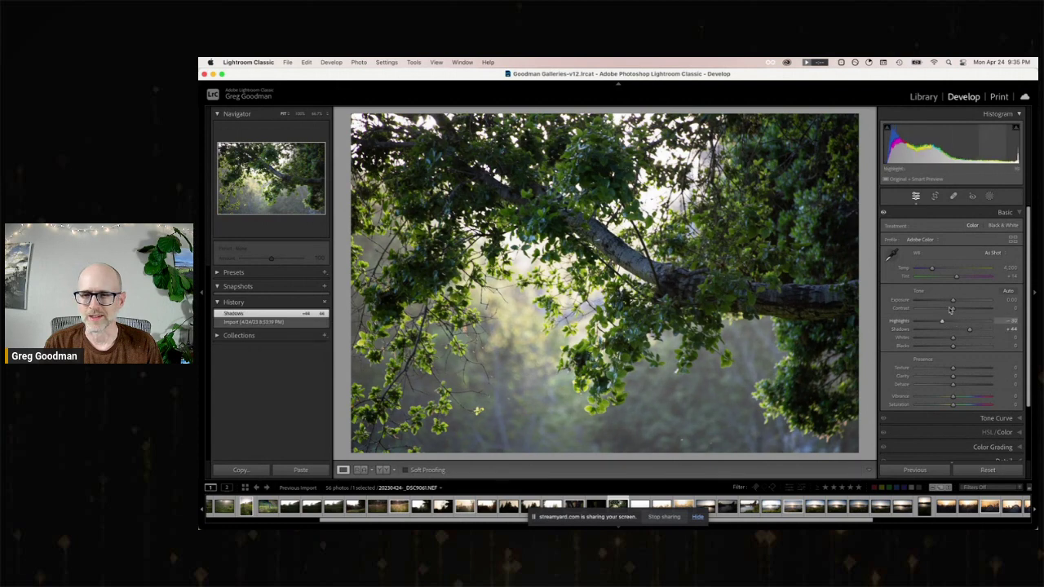
Step: Set the leafy-branch photo's temperature to 4,647, texture to +14, exposure to about +0.50 and highlights to about -55, and flag it as a pick
drag(935, 270, 936, 271)
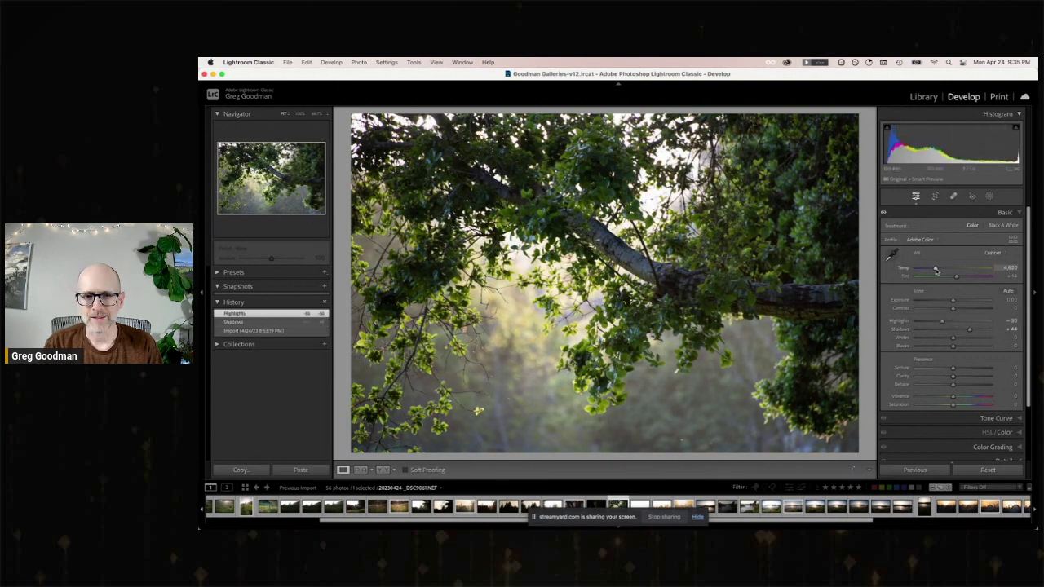
drag(953, 368, 957, 367)
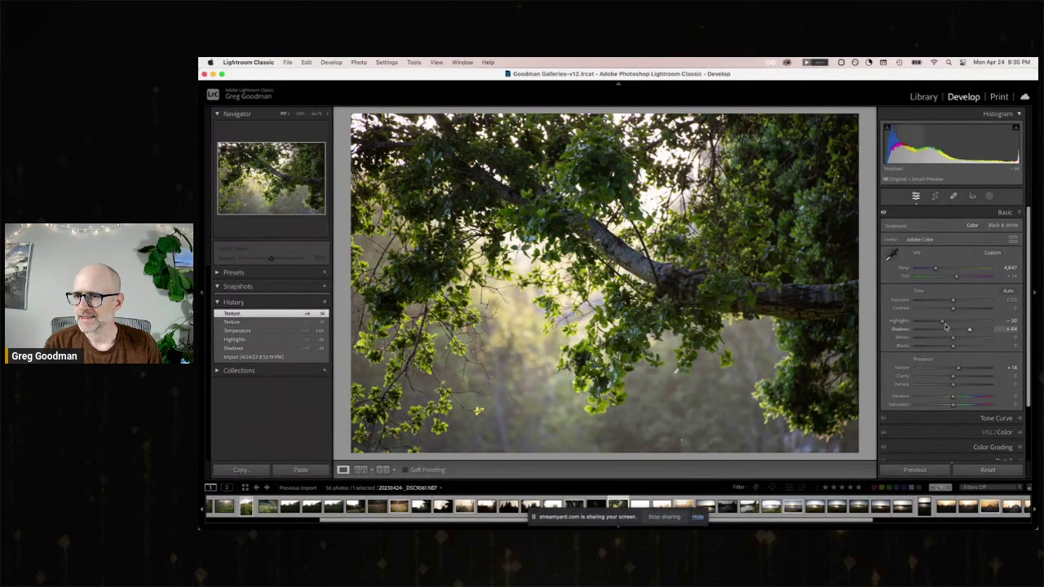
drag(955, 303, 931, 322)
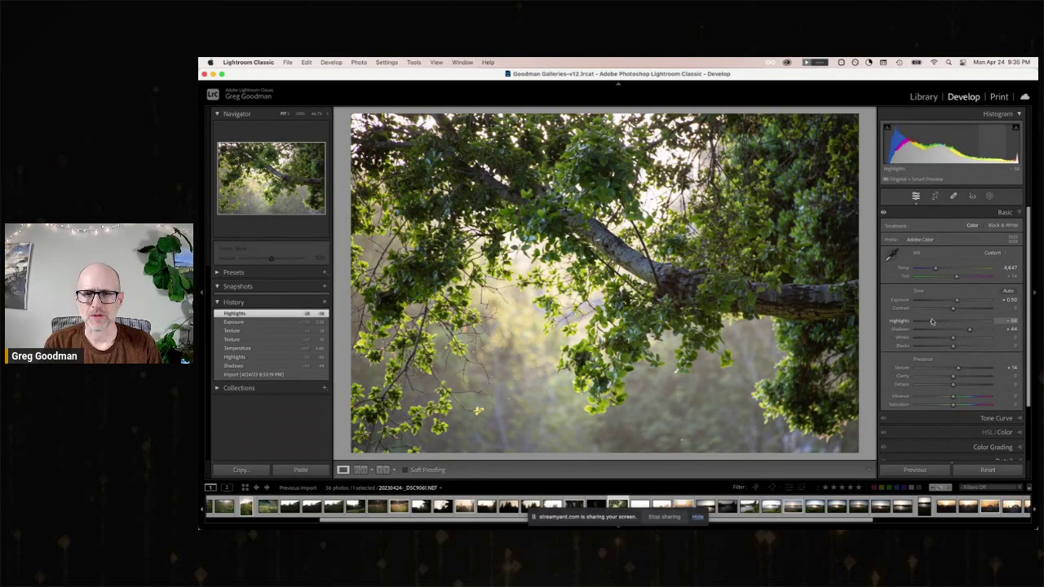
click(924, 97)
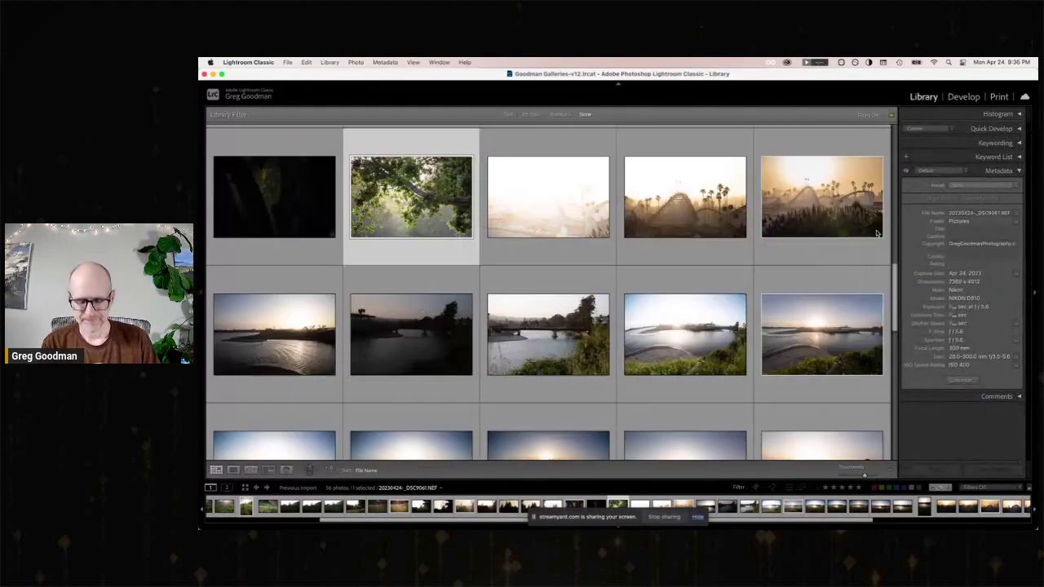
key(g)
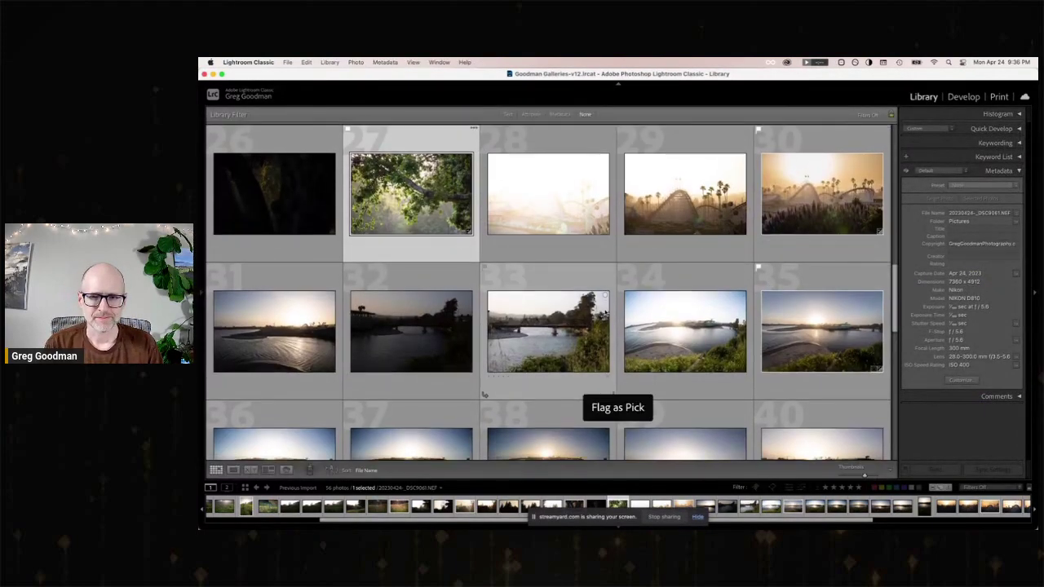
Step: Open the sunset river photo with foreground flowers, number 38, for developing and flag it as a pick
scroll(753, 297, down, 3)
scroll(737, 300, down, 3)
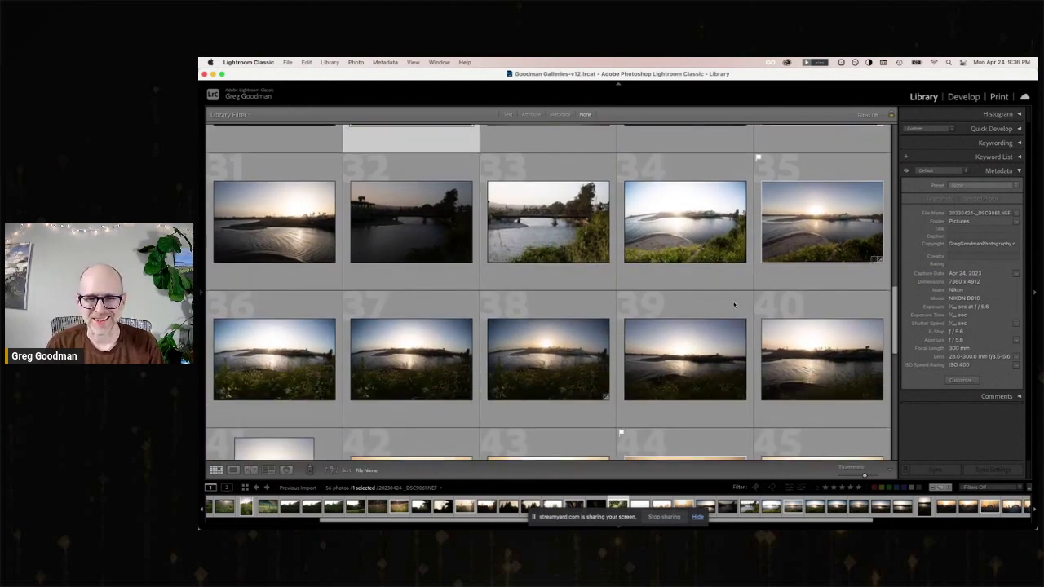
scroll(734, 302, down, 3)
double_click(559, 305)
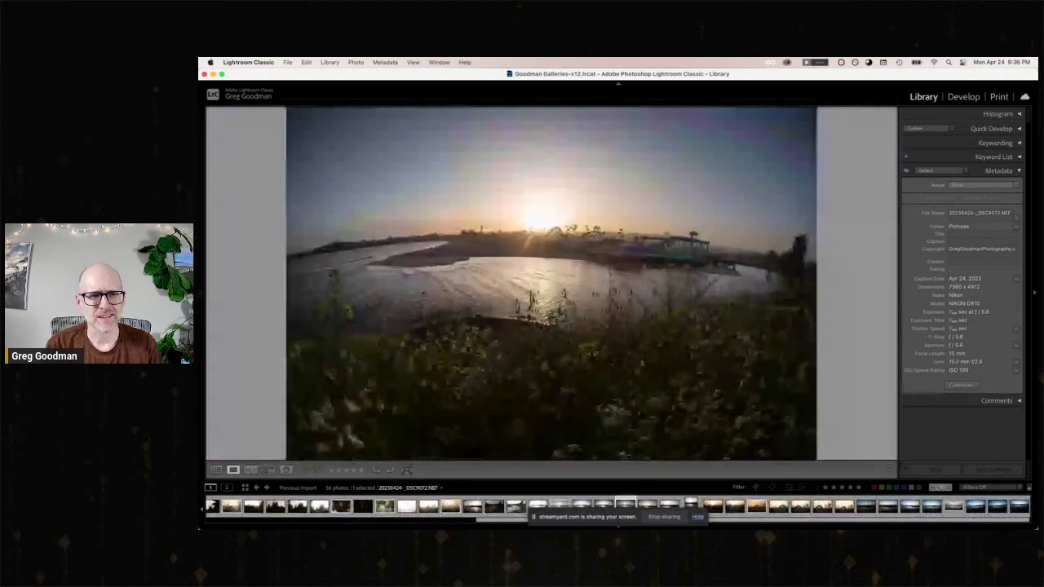
click(954, 98)
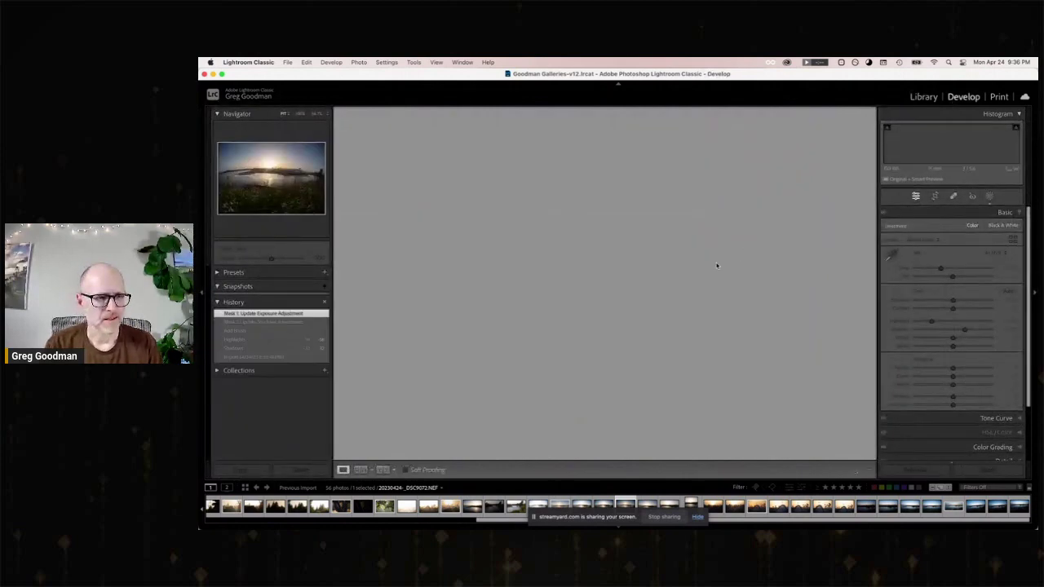
key(p)
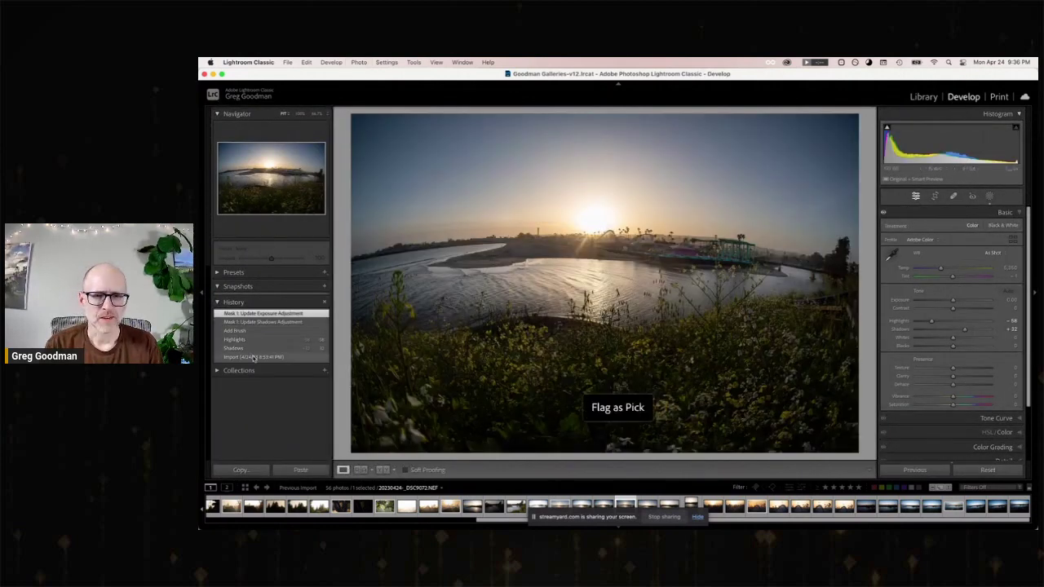
Step: Compare the sunset river photo's import state with its latest mask exposure edit and view the edited version enlarged in the library
click(254, 357)
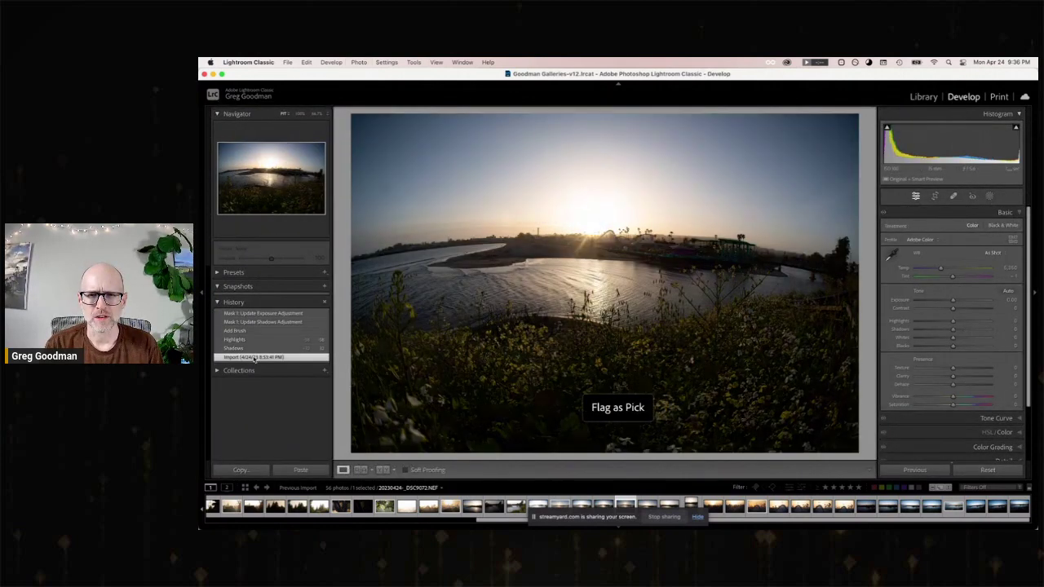
click(259, 314)
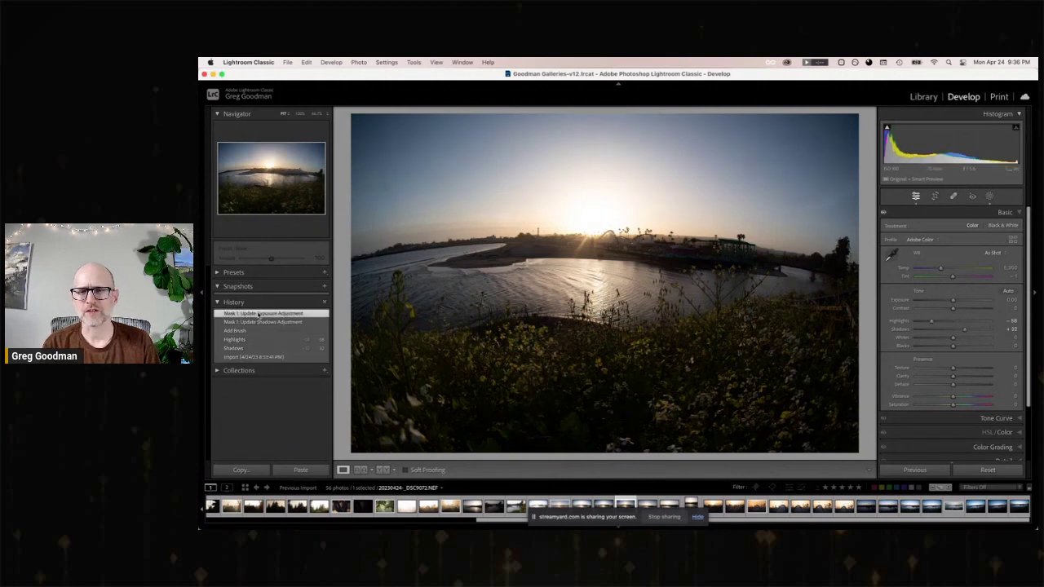
click(923, 96)
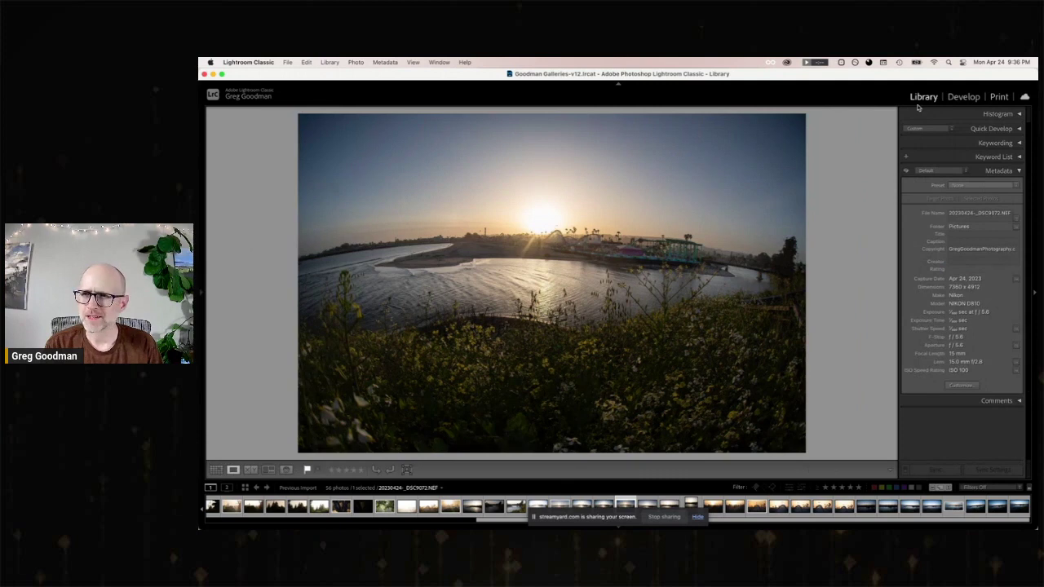
click(952, 96)
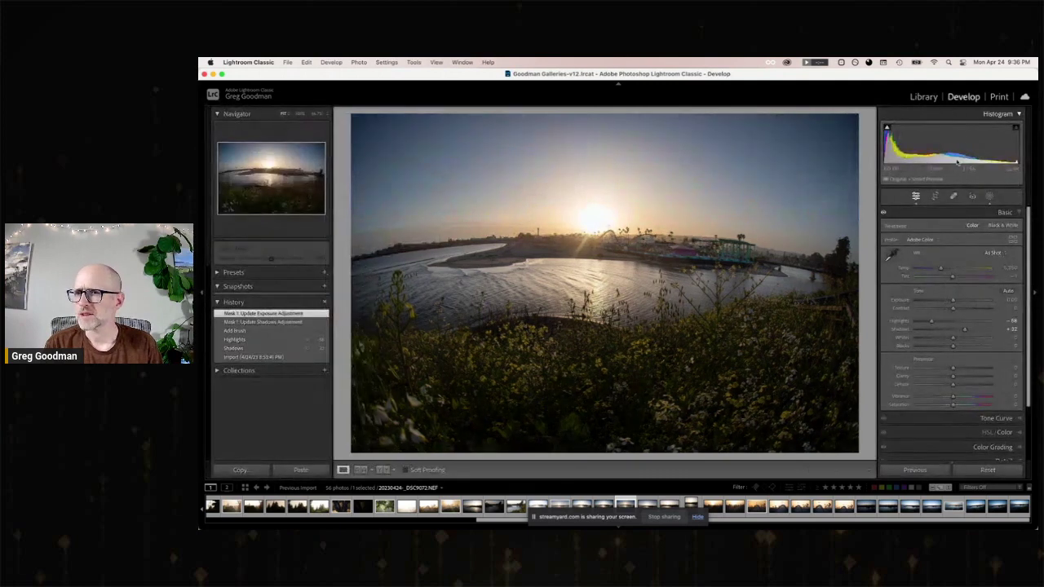
Step: Heal a spot in the sky on the left side of the sunset river photo and return to the library grid
click(955, 197)
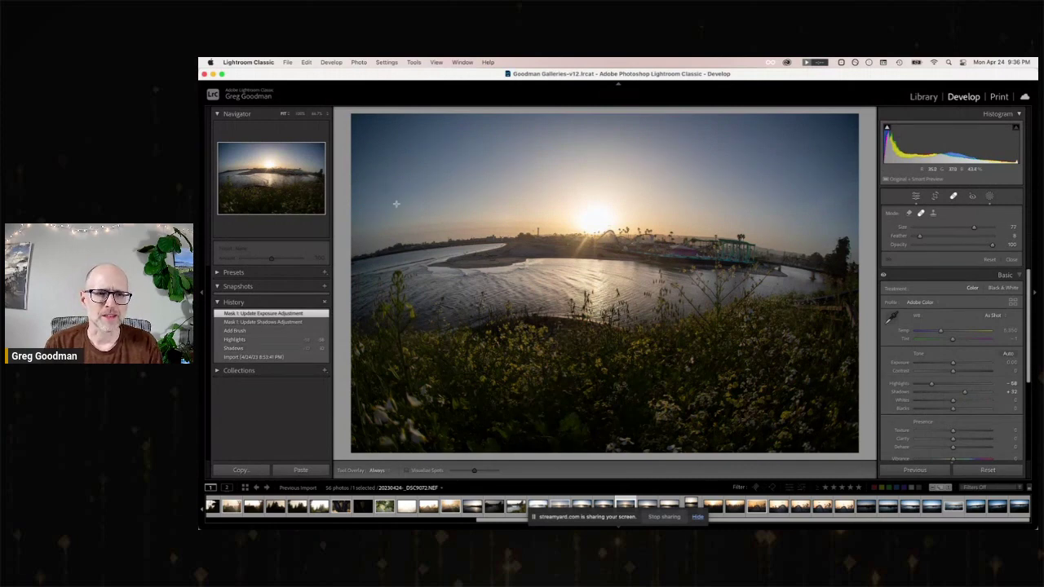
click(395, 203)
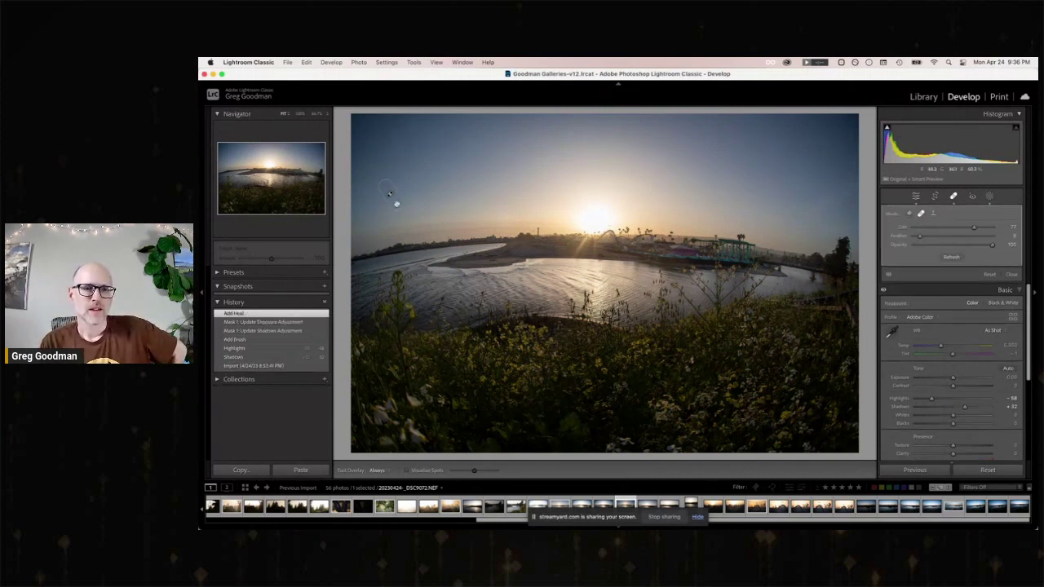
click(922, 97)
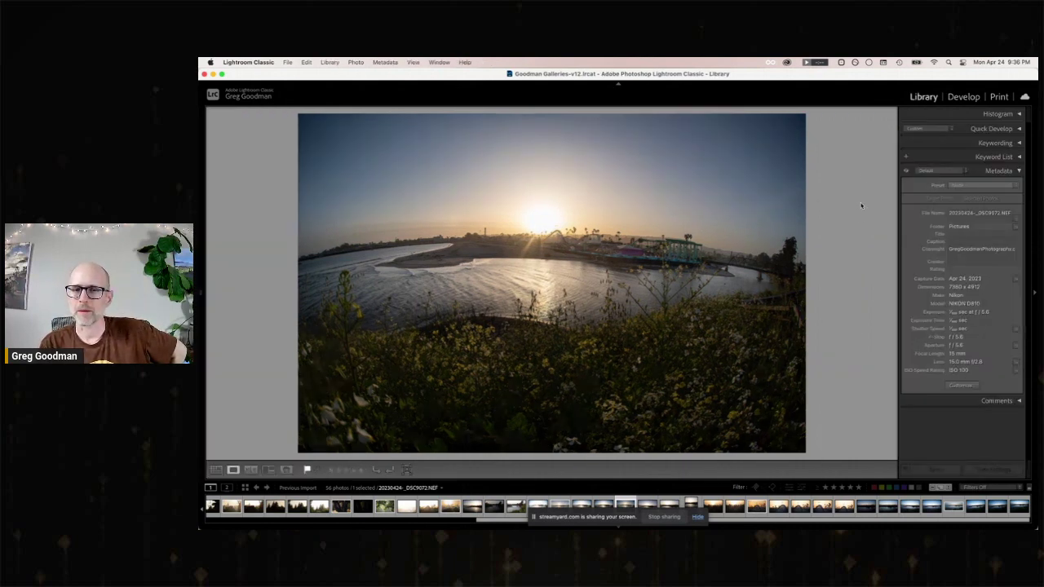
key(g)
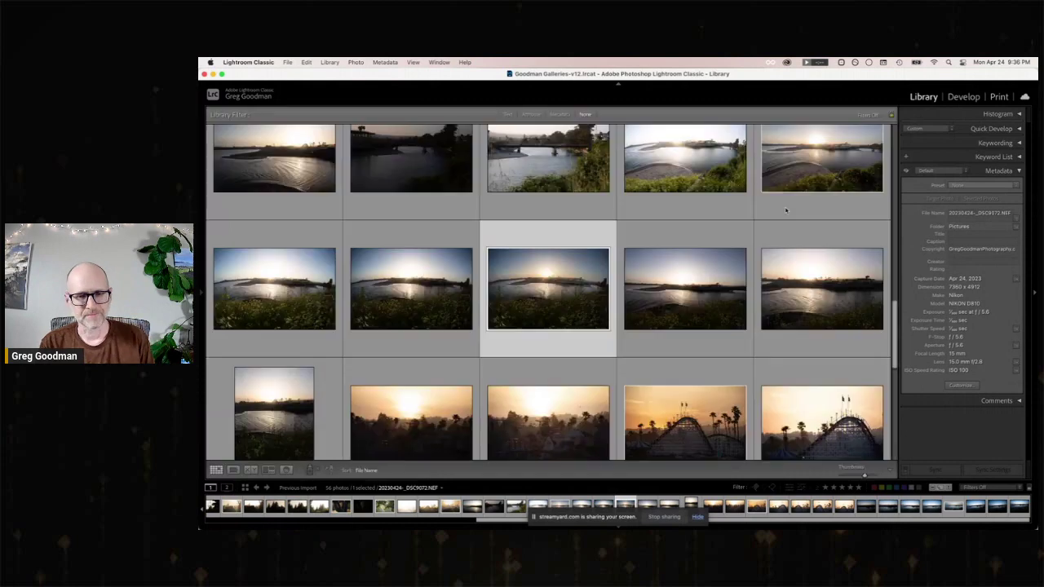
Step: Select the edited sunset roller-coaster photo, number 44, in the library grid to check it
scroll(690, 278, down, 2)
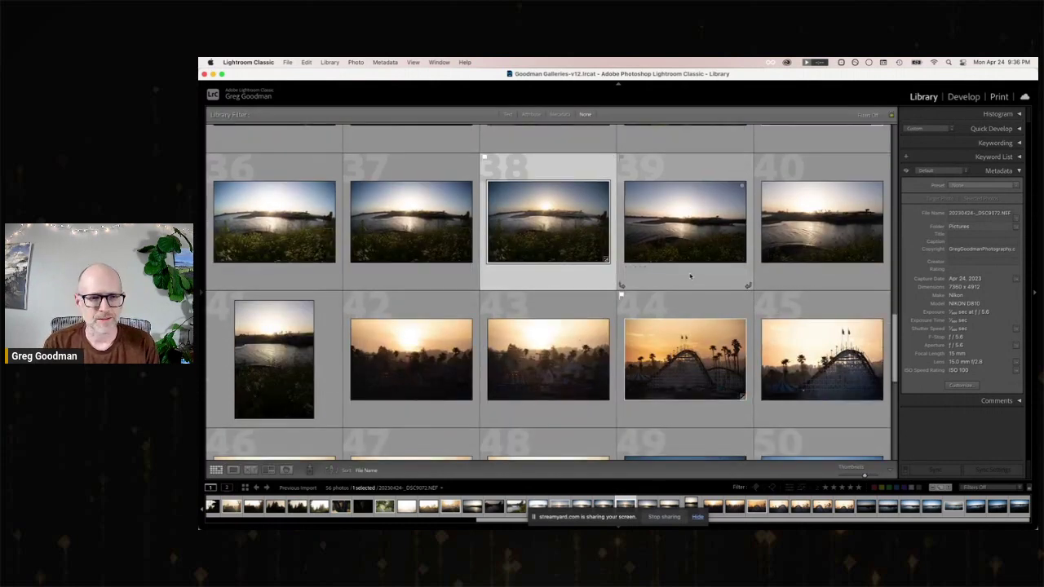
scroll(690, 277, down, 1)
click(704, 320)
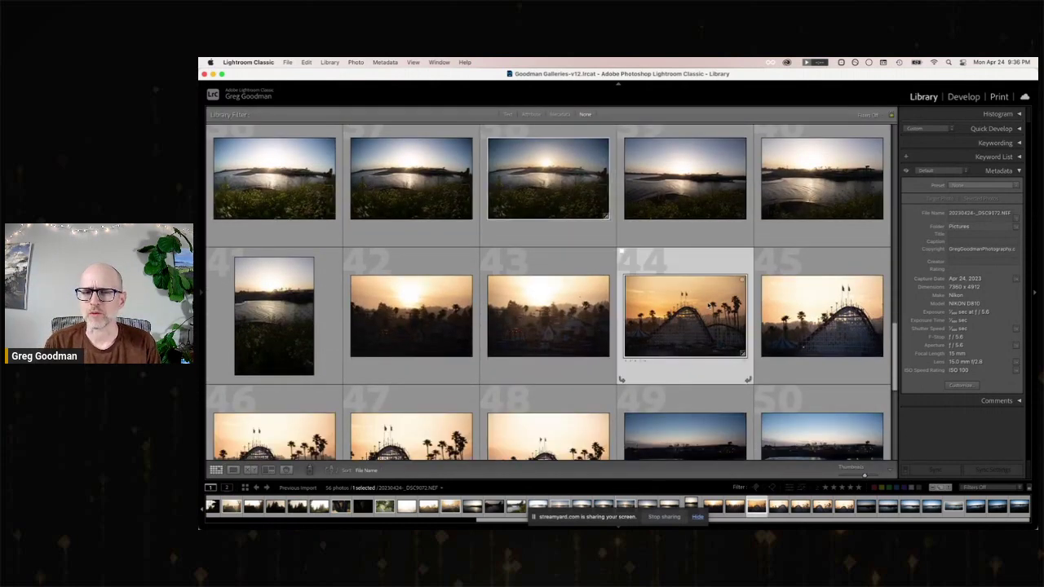
key(e)
key(g)
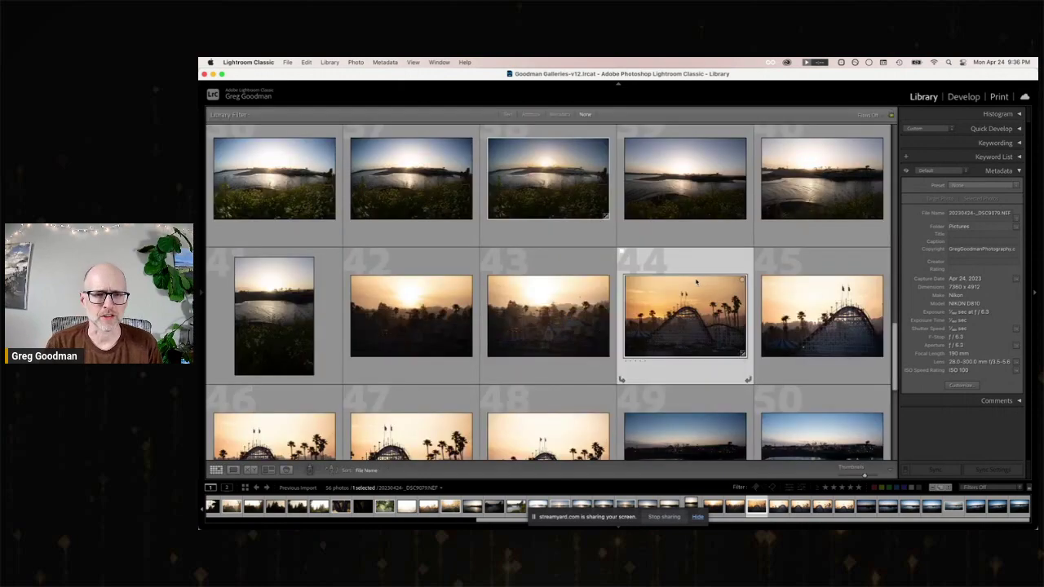
Step: View the panoramic river photo, number 53, enlarged and return to the library grid
scroll(685, 286, down, 5)
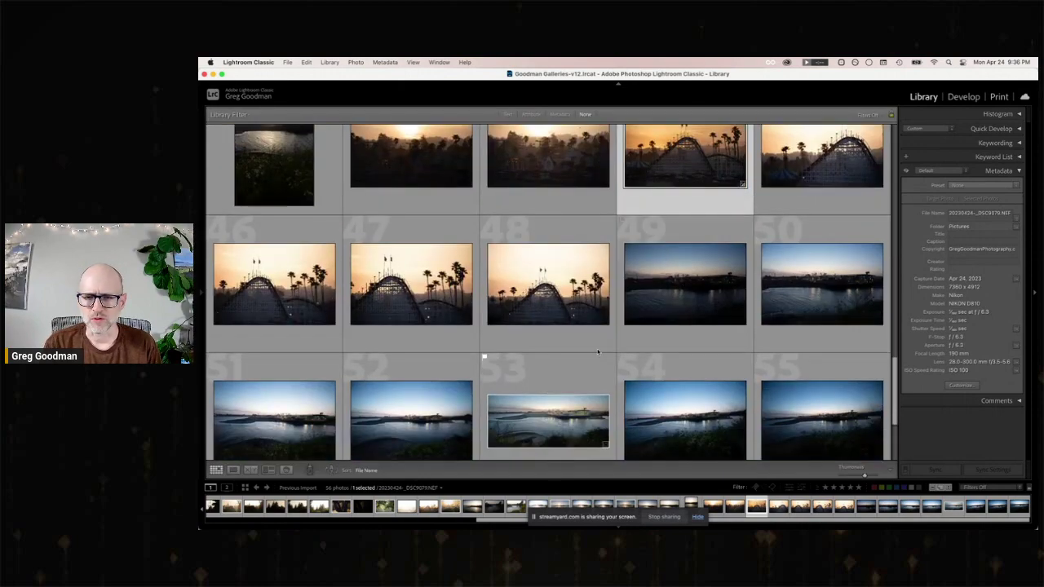
scroll(605, 328, down, 3)
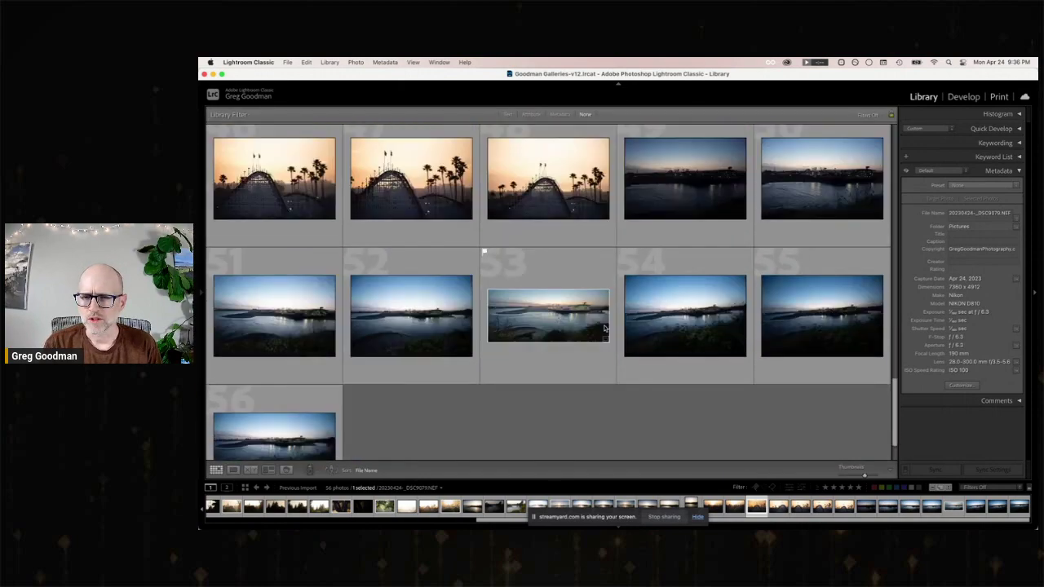
double_click(563, 317)
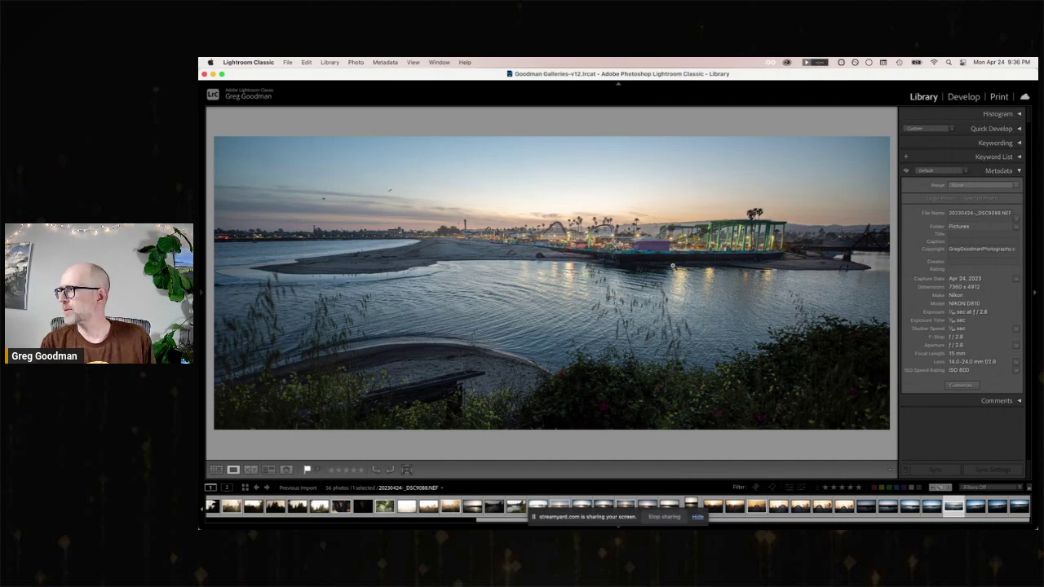
key(g)
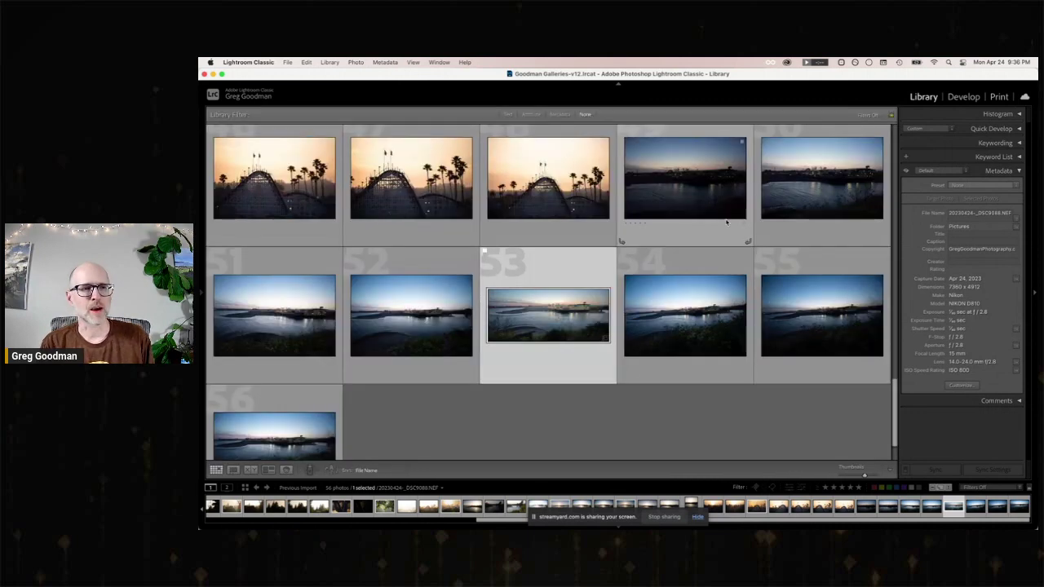
Step: Filter the library grid by attribute to show only the flagged photos and review the picks
click(530, 115)
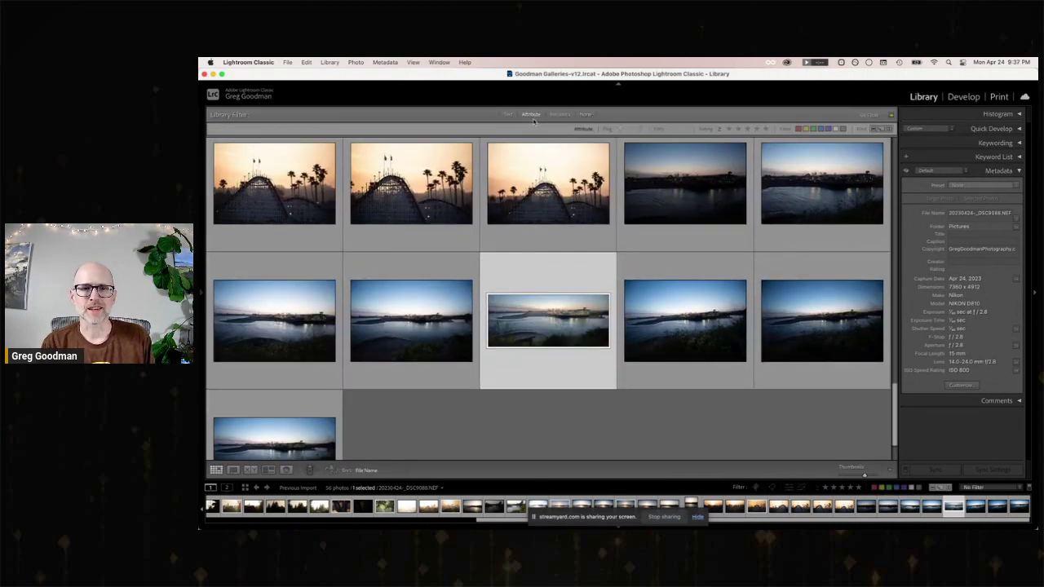
click(620, 129)
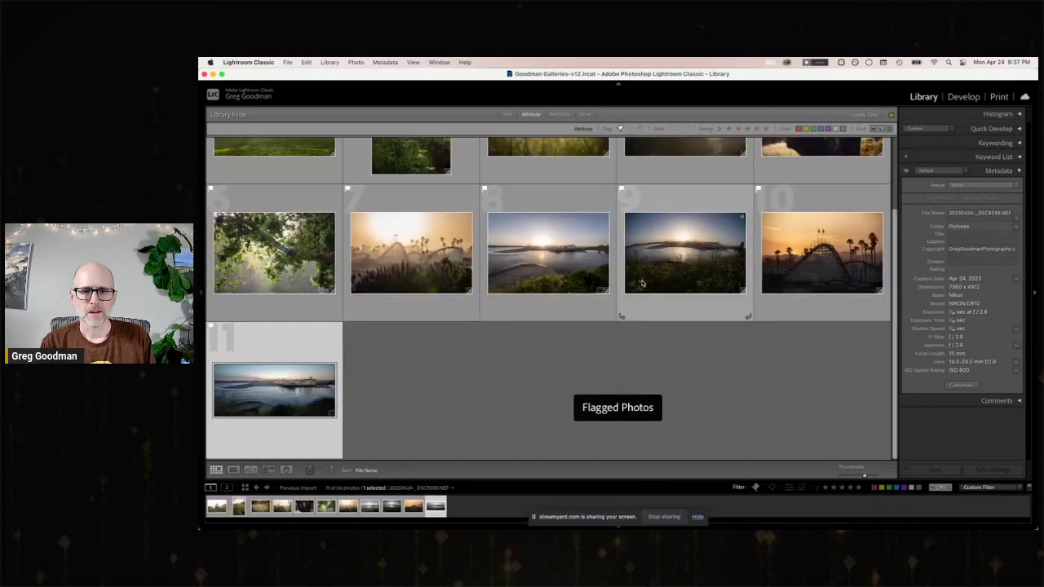
scroll(636, 280, up, 2)
scroll(667, 274, down, 3)
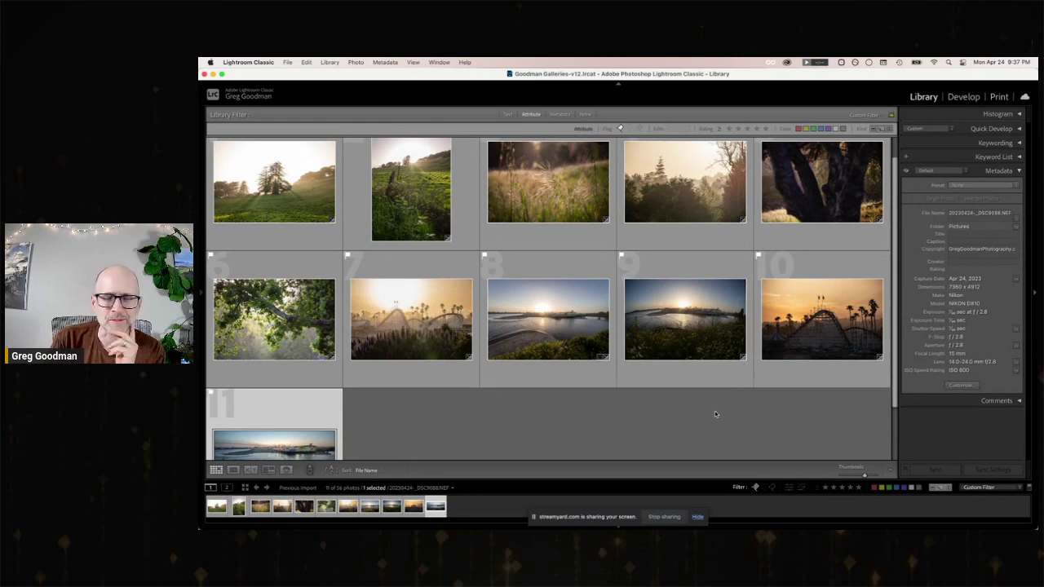
Step: View the flagged photos enlarged one by one, from the first backlit tree on the hill to the sunset river photo with the sandbank
scroll(629, 402, down, 2)
scroll(630, 402, up, 3)
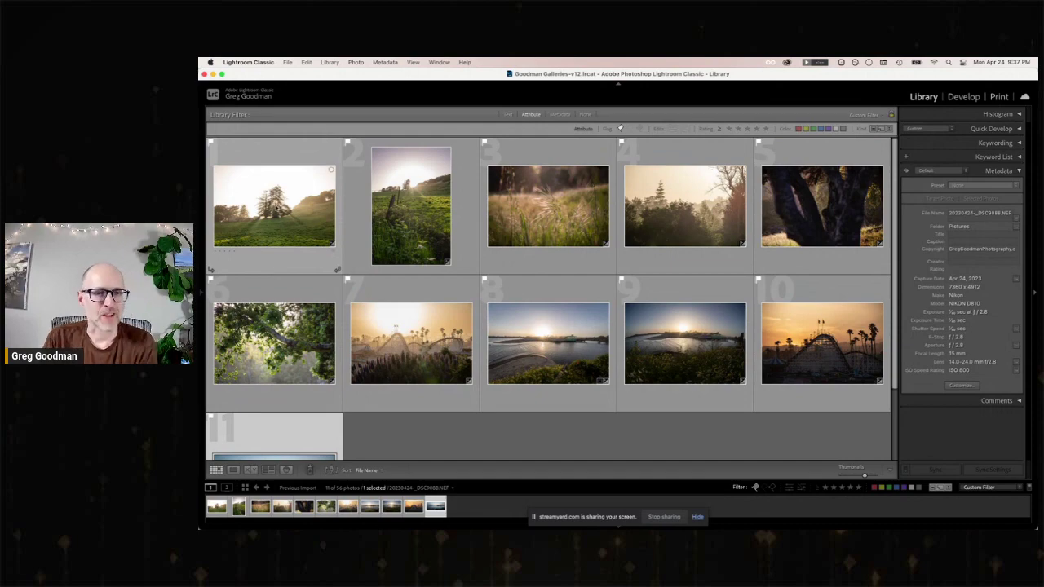
click(282, 209)
double_click(283, 209)
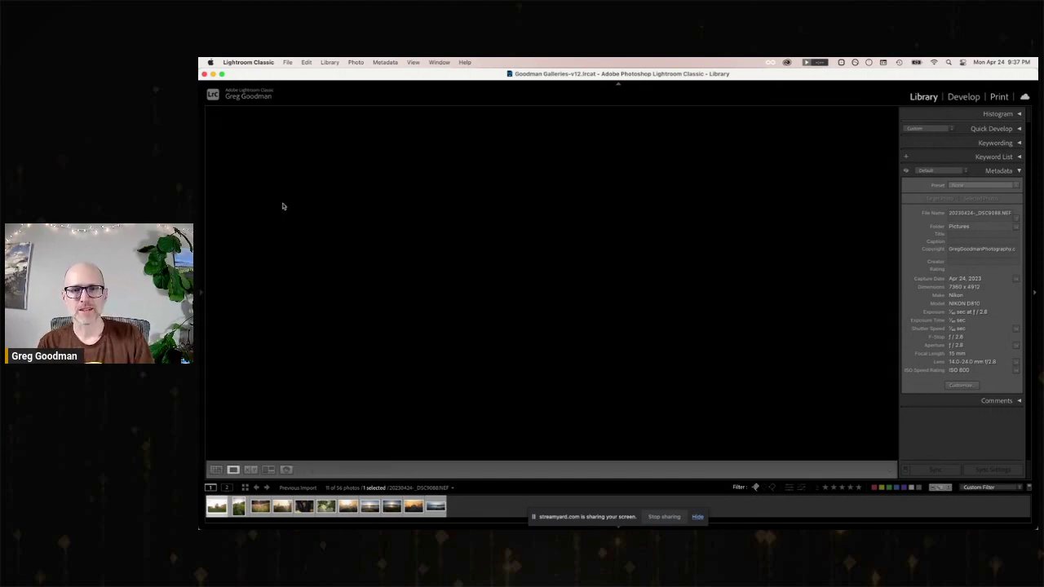
key(Right)
key(Left)
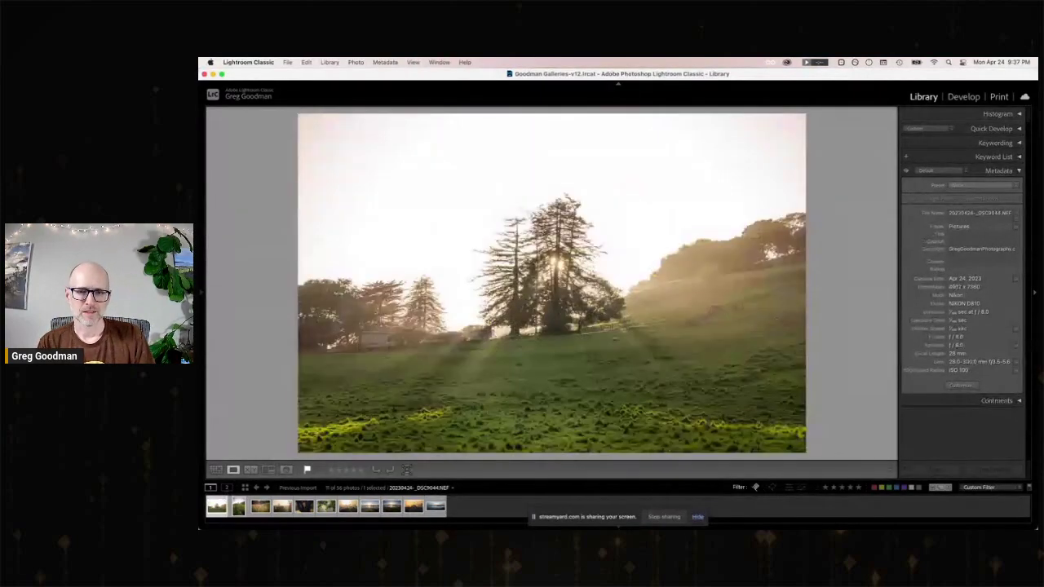
key(Right)
key(Right)
key(Right)
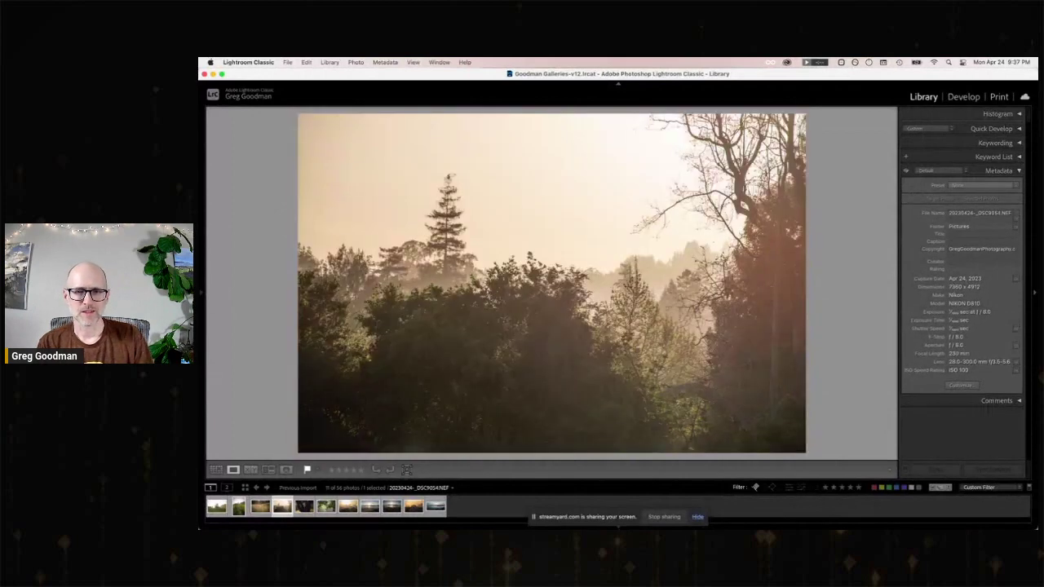
key(Right)
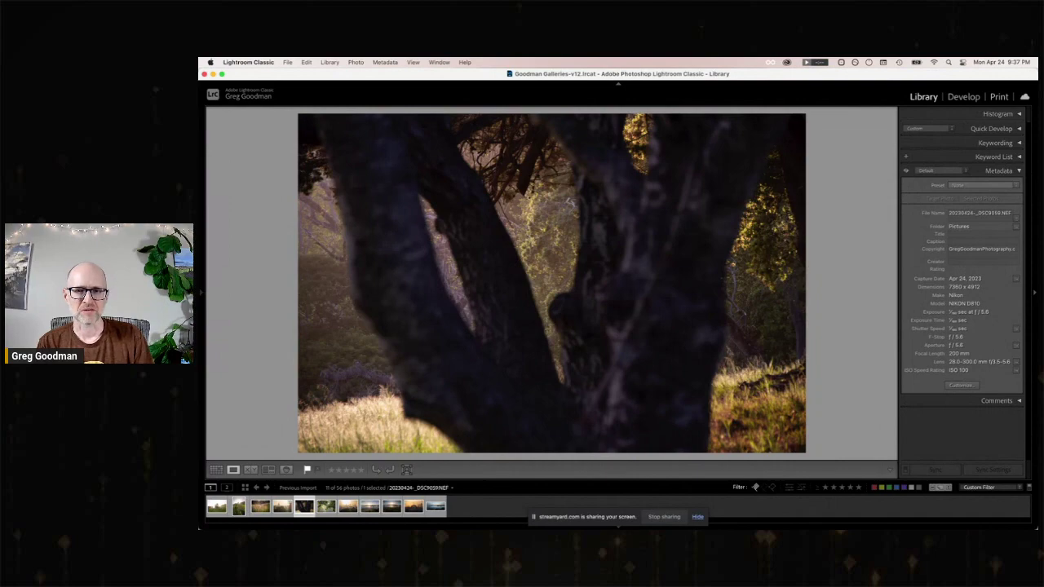
key(Right)
key(Right)
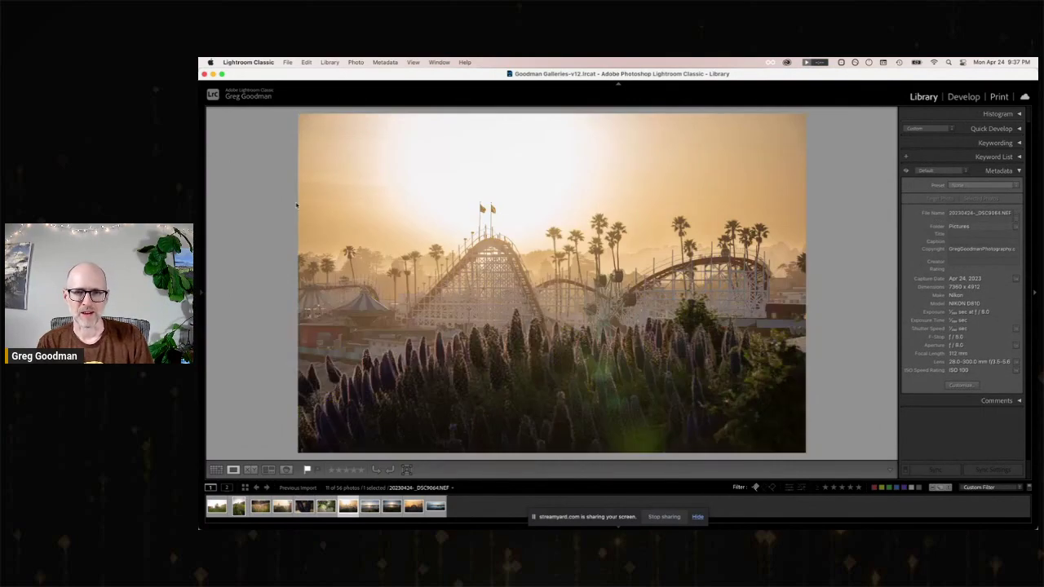
key(Right)
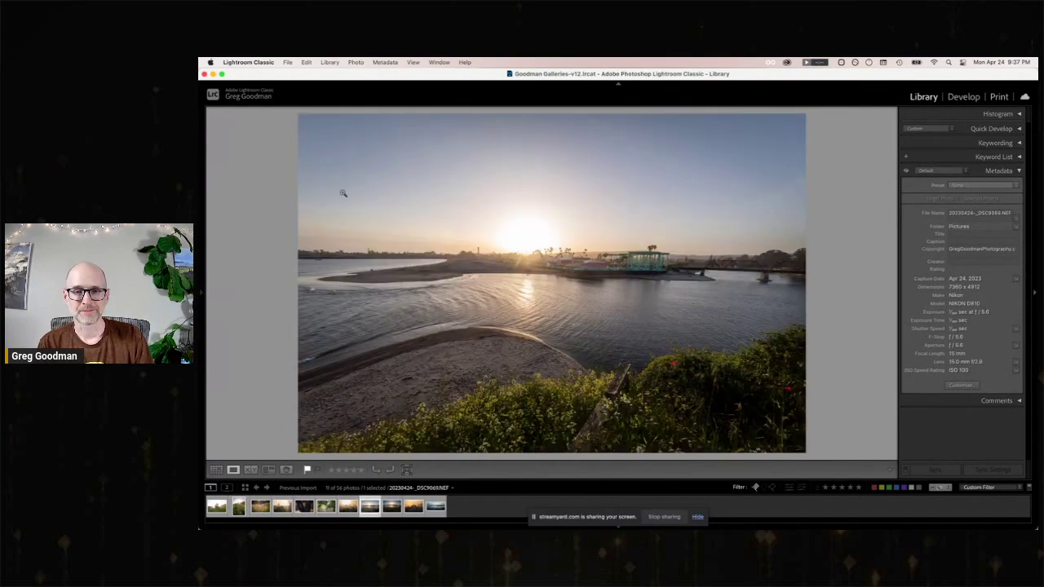
Step: Compare the two sunset river photos by switching back and forth between the sandbank shot and the curved-horizon shot
key(Right)
key(Right)
key(Right)
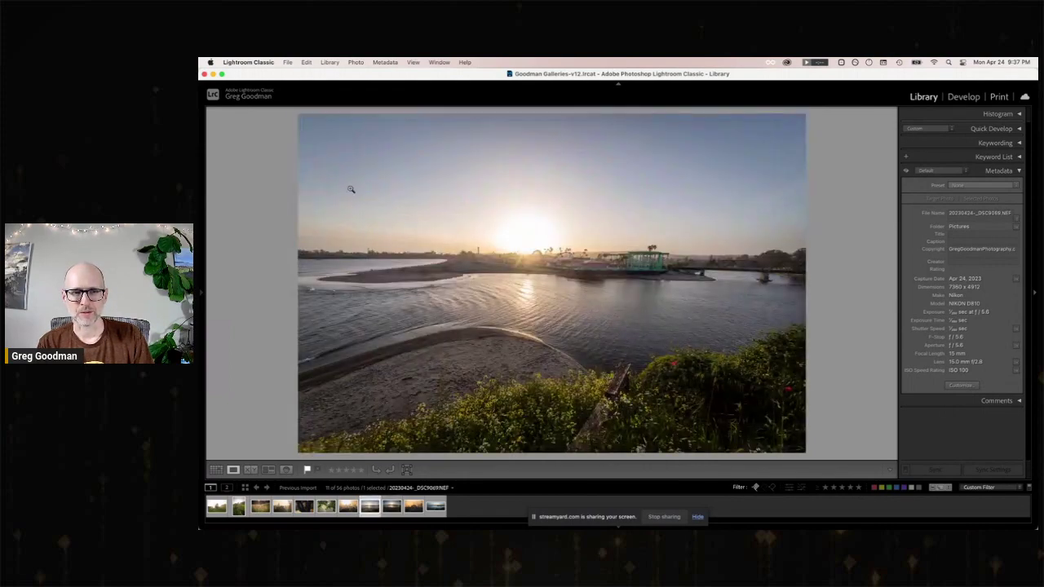
key(Right)
key(Left)
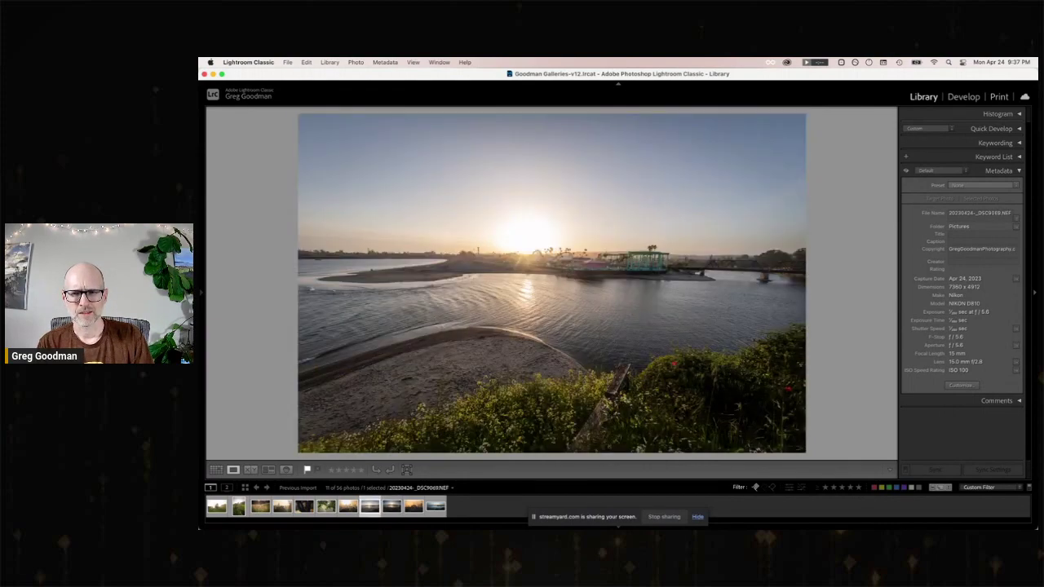
key(Right)
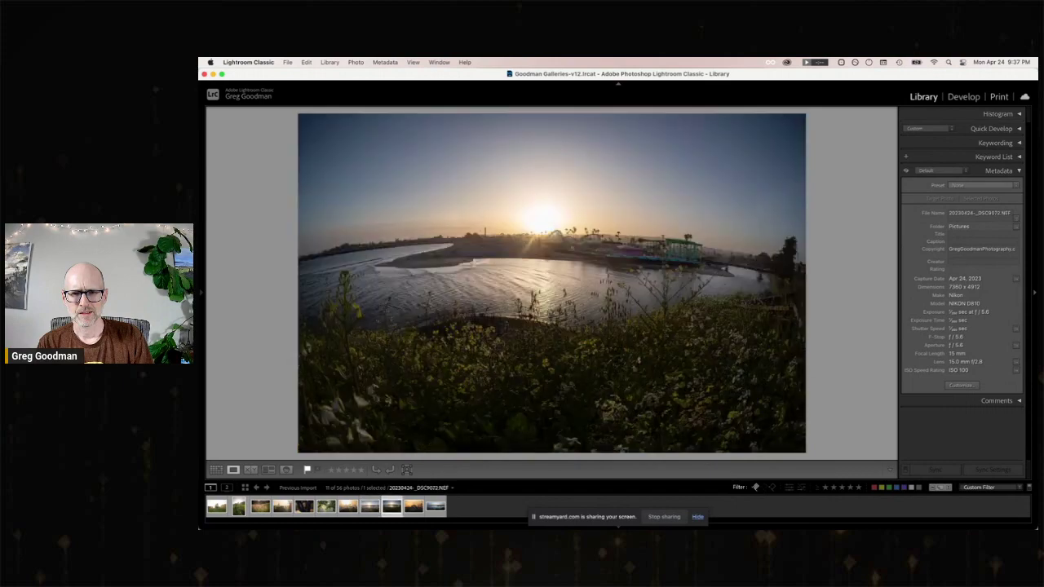
key(Left)
key(Right)
key(Left)
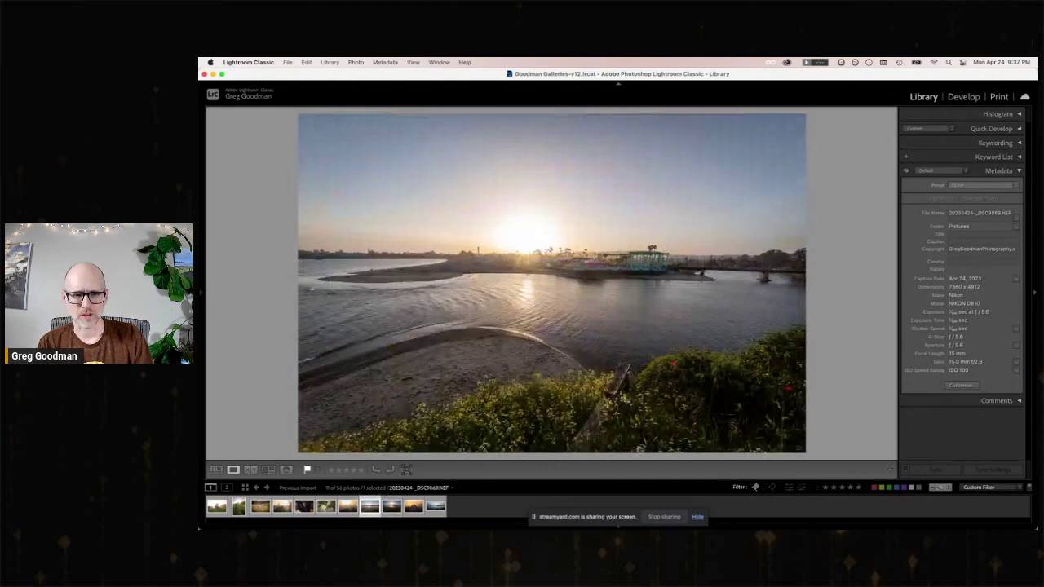
key(Right)
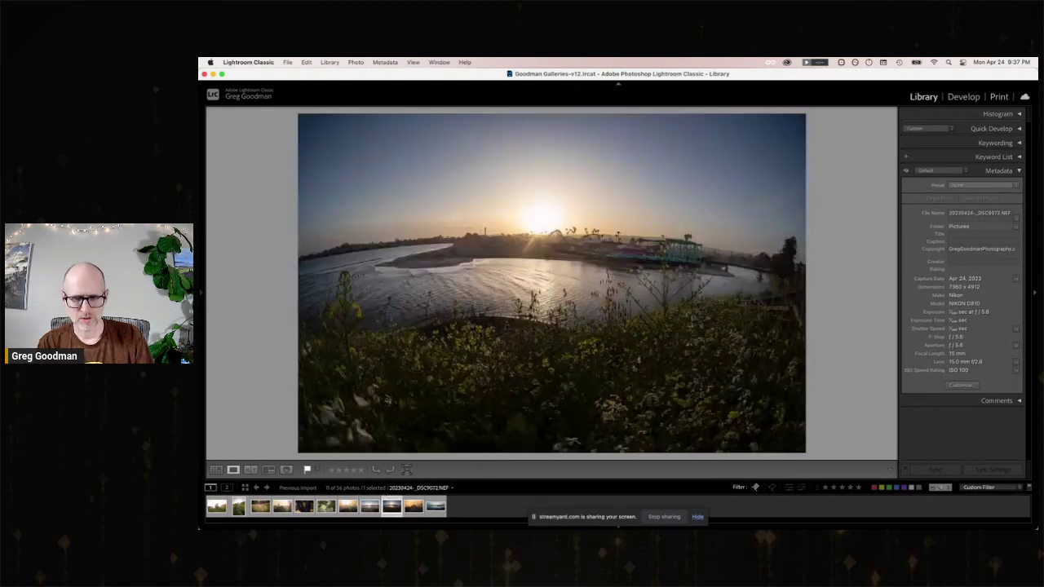
Step: Remove the pick flag from the curved-horizon sunset river photo, view the panoramic river photo and return to the library grid
key(u)
key(Right)
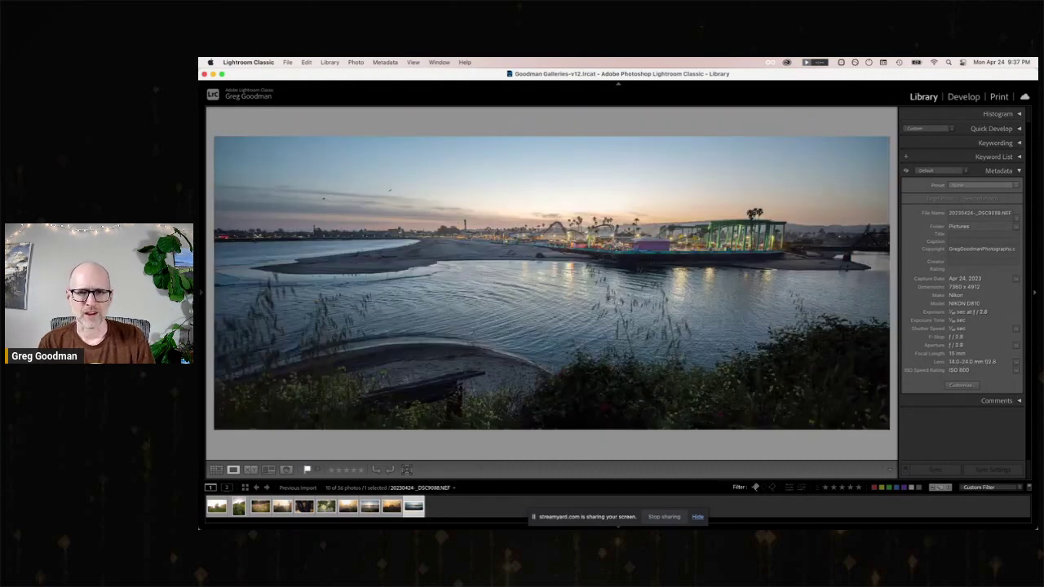
key(g)
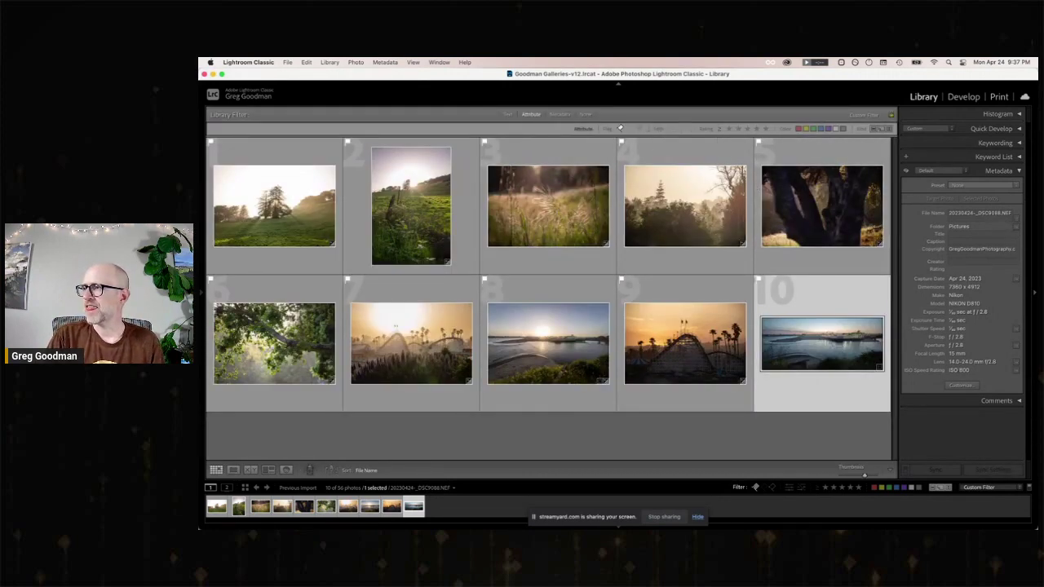
Step: Switch to the StreamYard broadcast studio in Chrome
key(super+Tab)
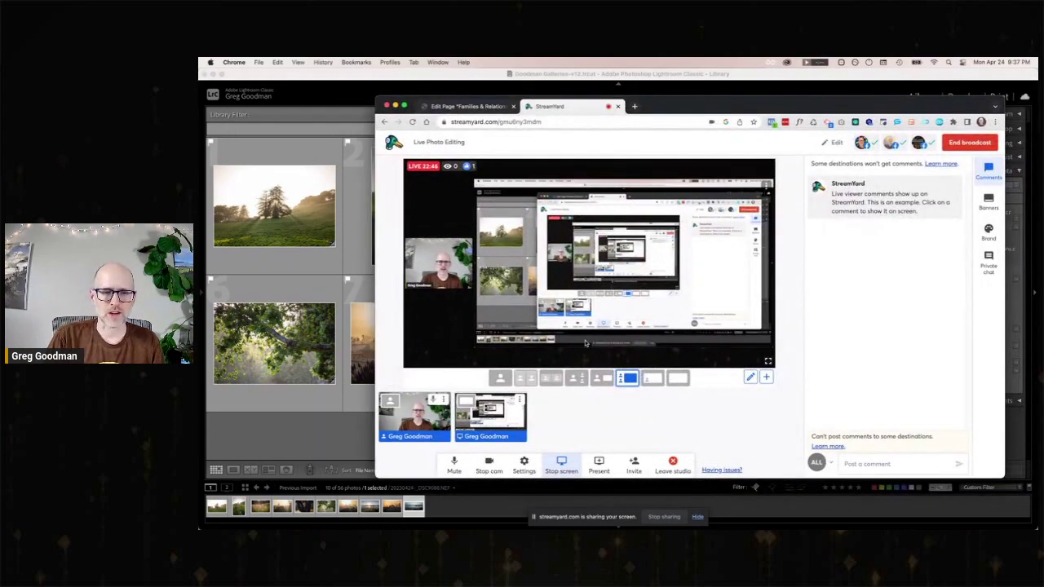